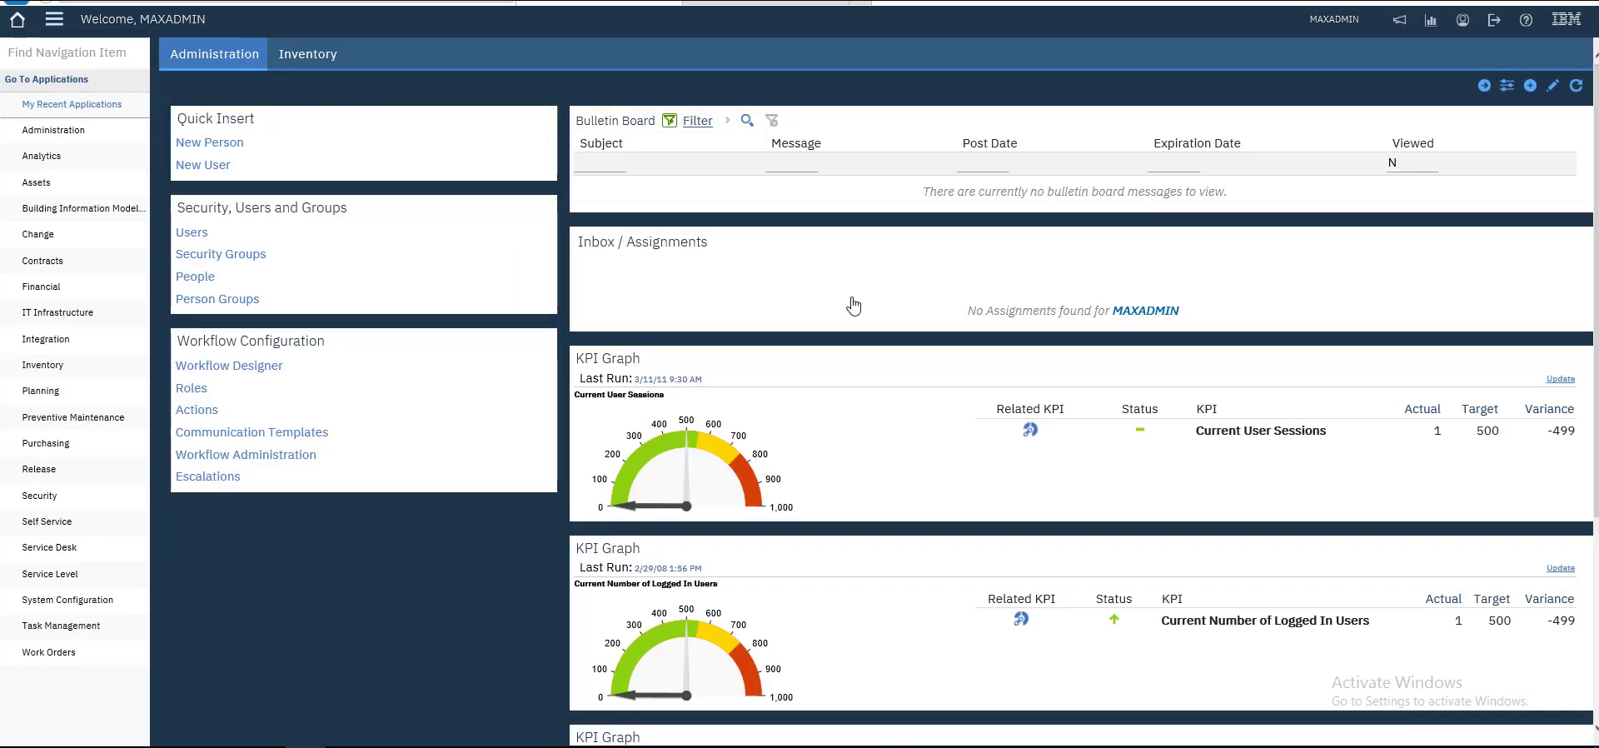
Open the Preventive Maintenance application
key("ctrl+g")
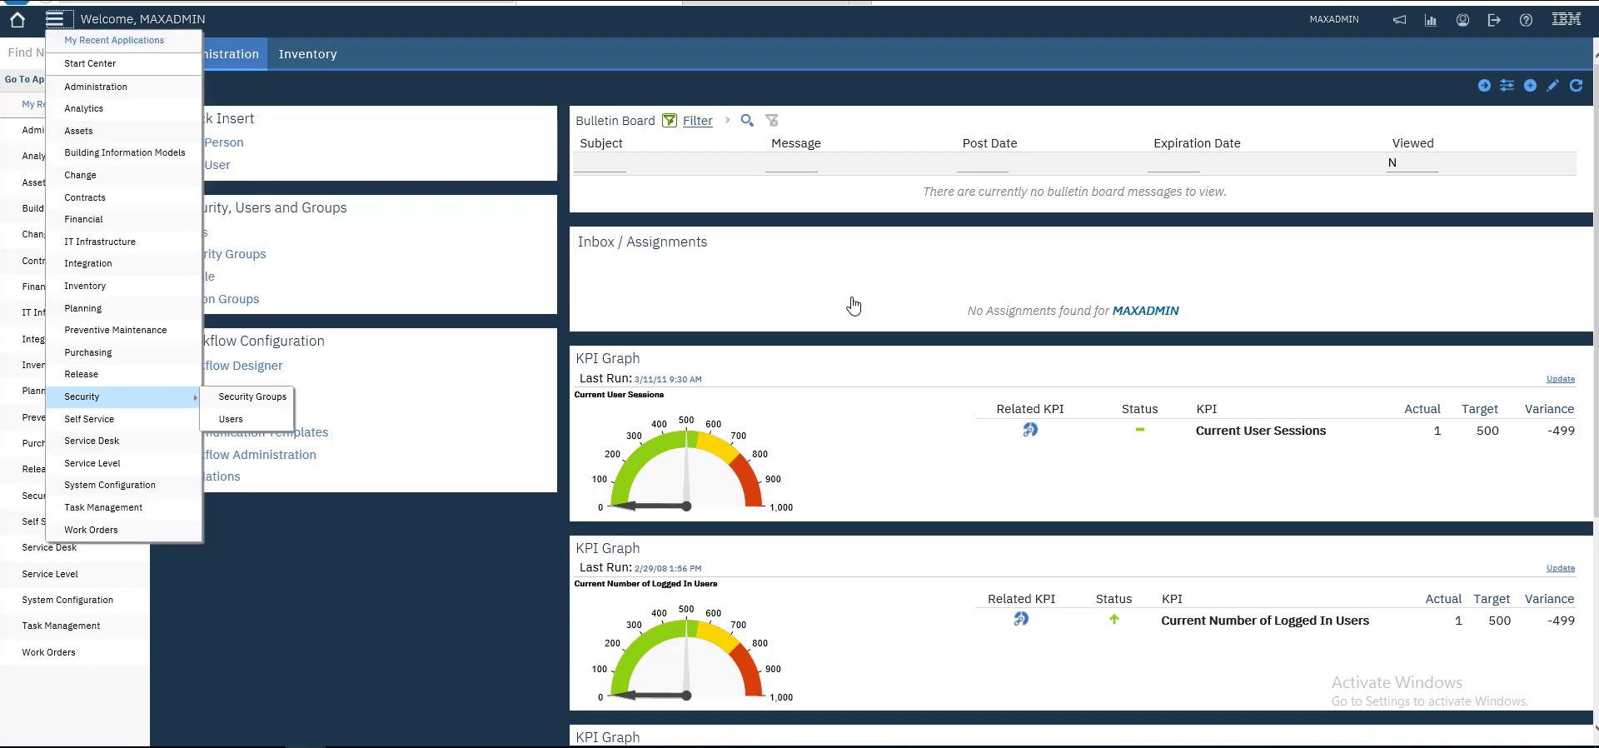
key("Down")
key("Down")
key("Down")
key("Down")
key("Down")
key("Down")
key("Up")
key("Up")
key("Up")
key("Up")
key("Up")
key("Up")
key("Up")
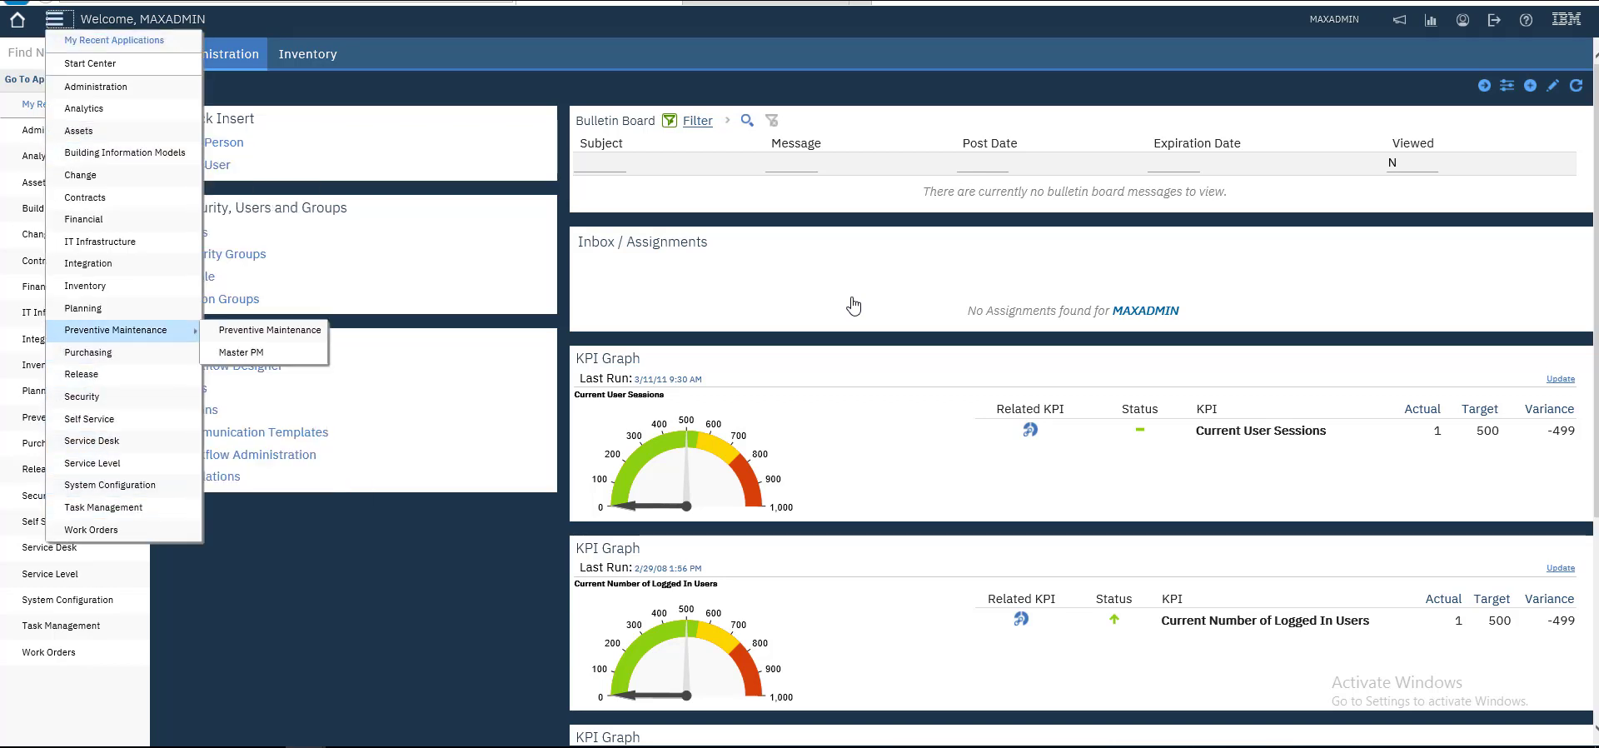
key("Right")
key("Return")
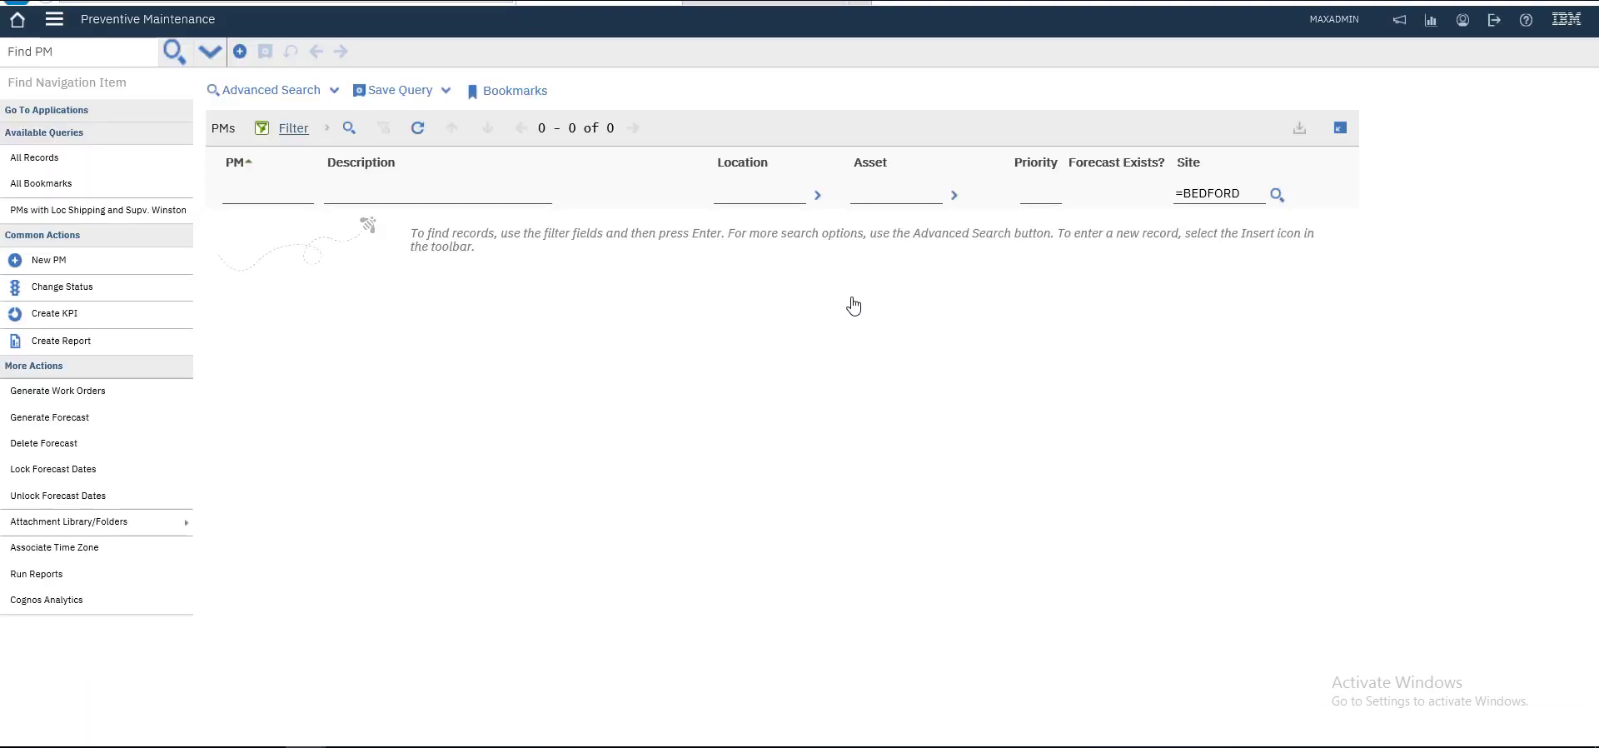
List the BEDFORD site's preventive maintenance records, filter them by asset "test", and open PM 1020
key("Return")
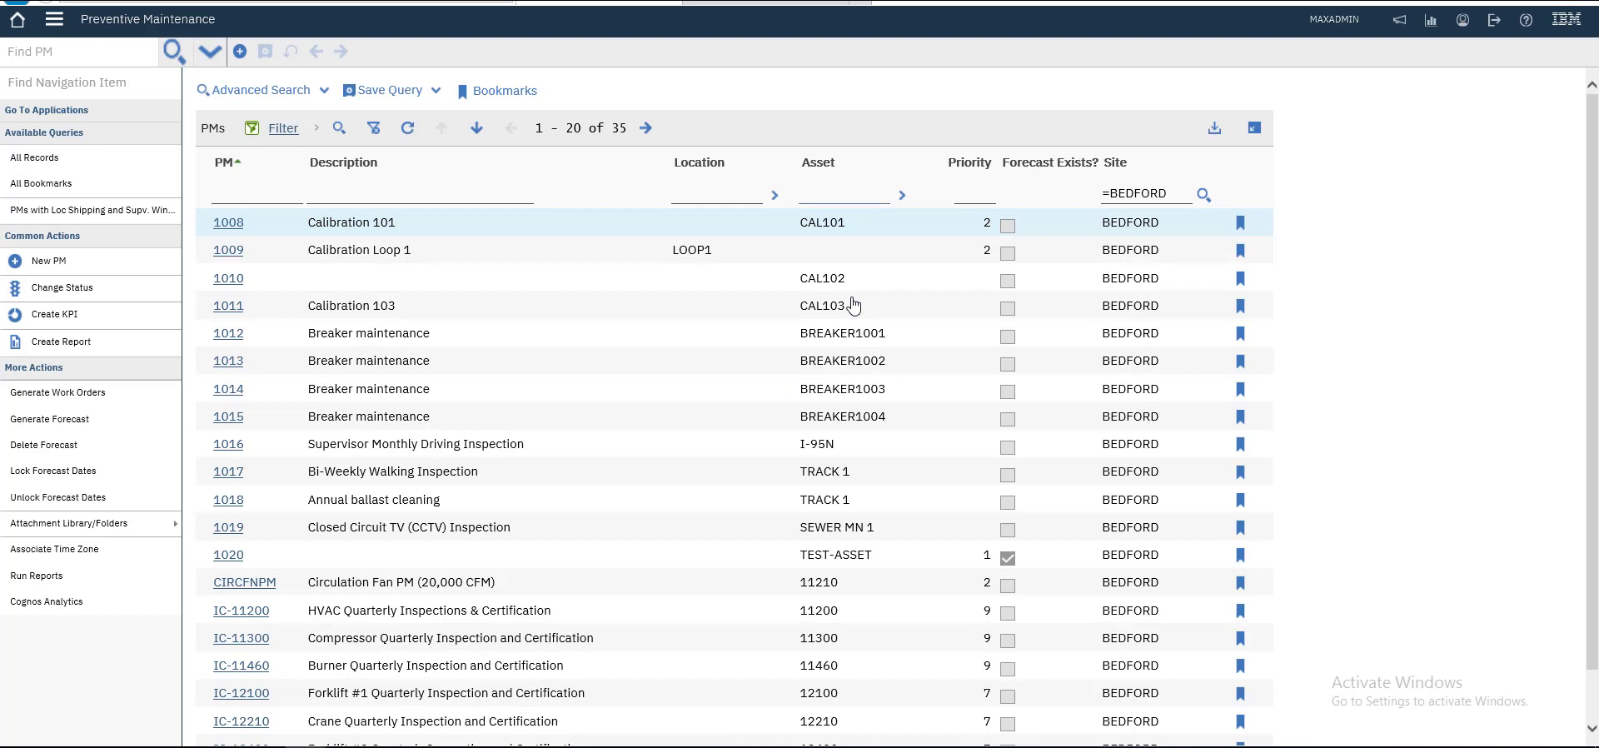
type("test")
key("Return")
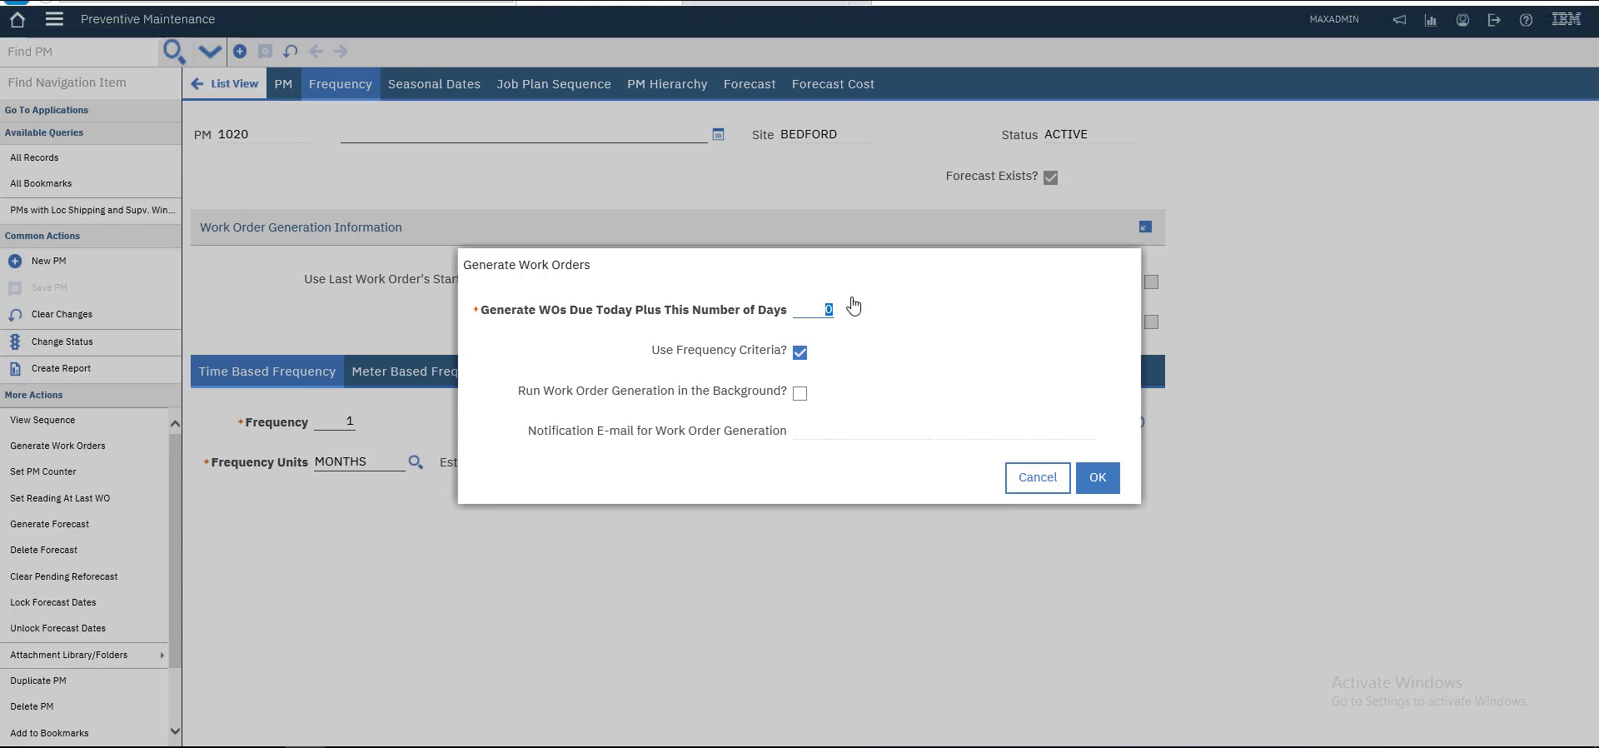
Try to generate work orders for PM 1020 due today plus 2 days, using frequency criteria
type("2")
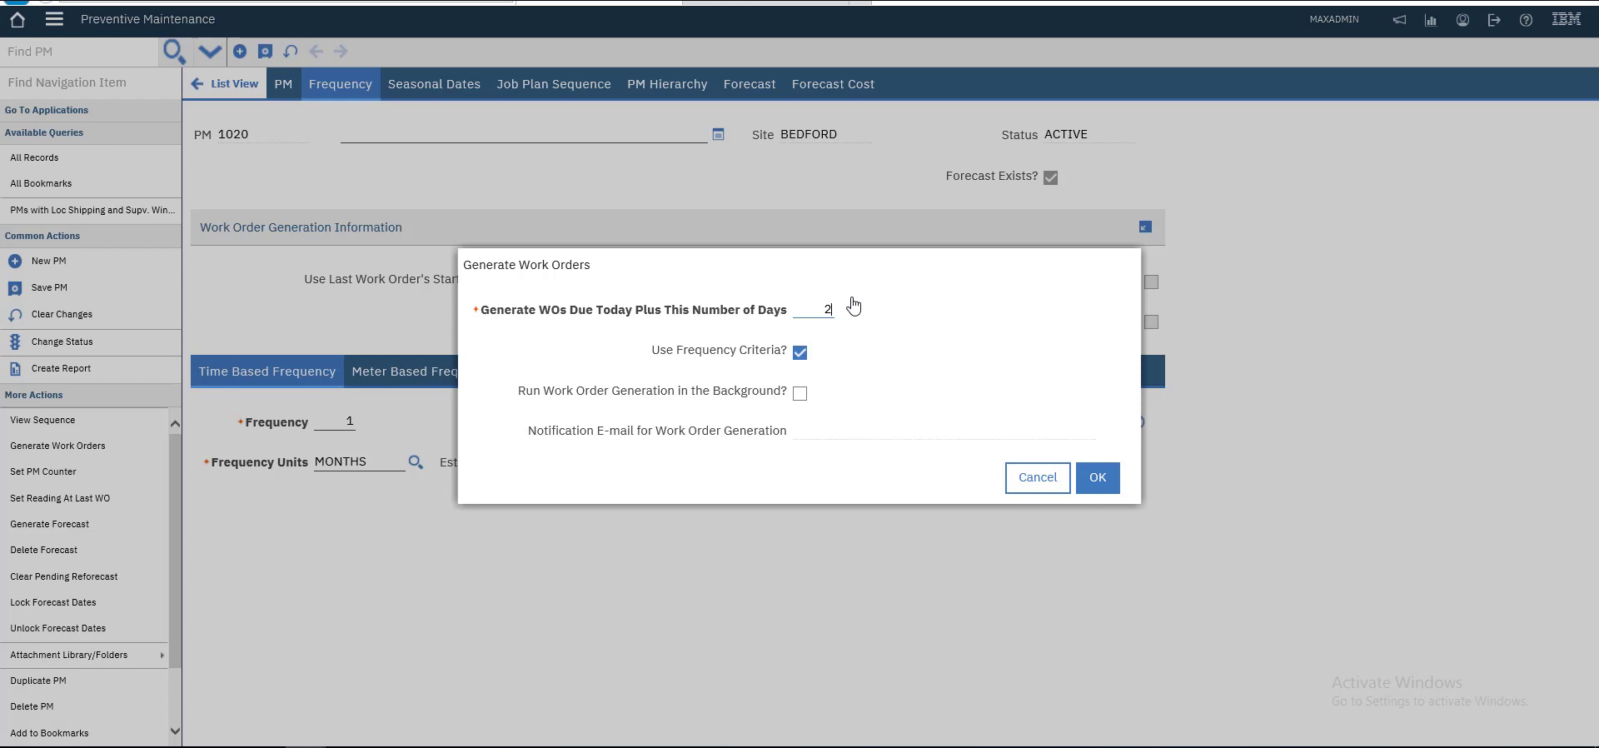
key("Return")
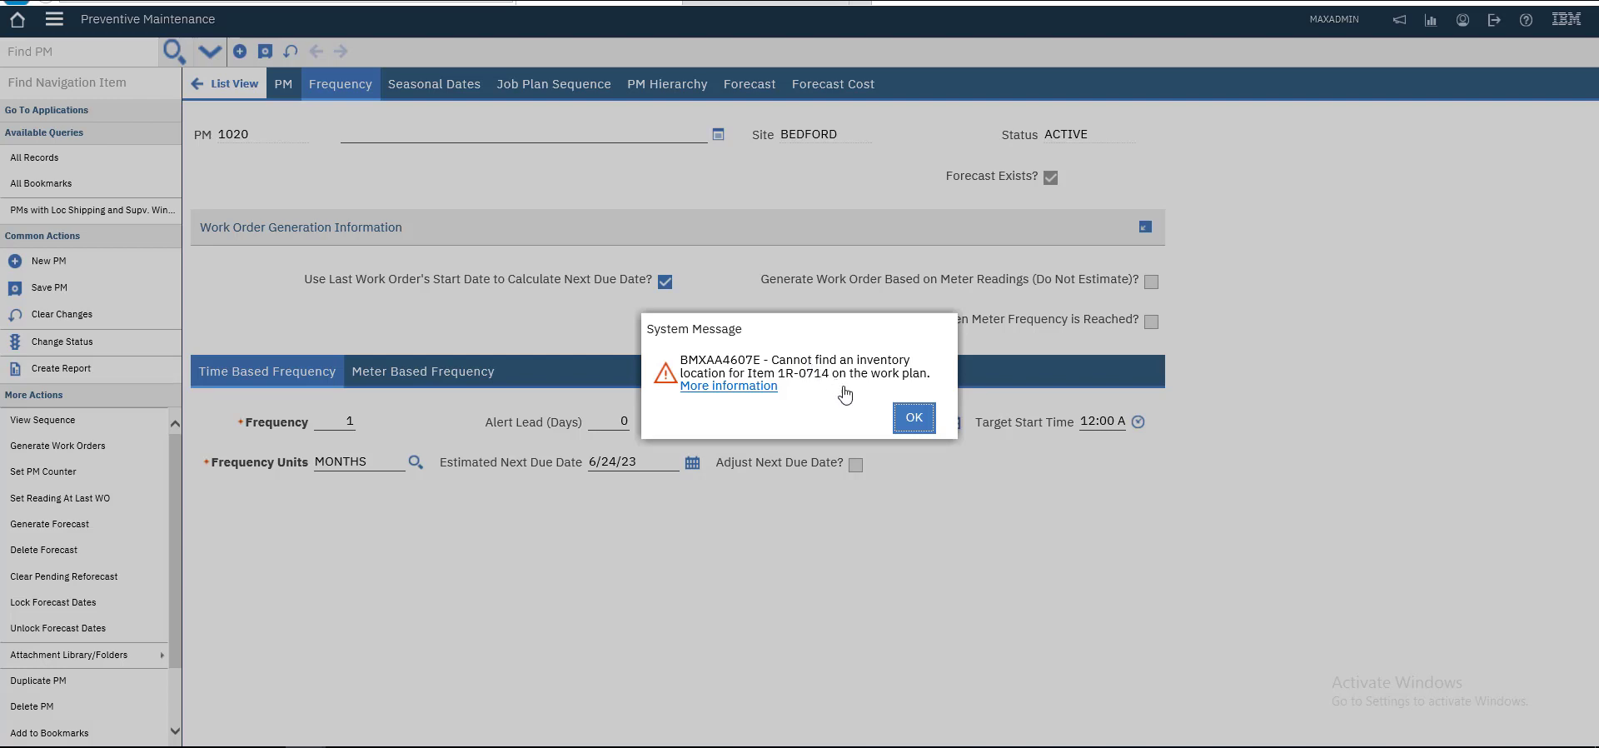
left_click(909, 419)
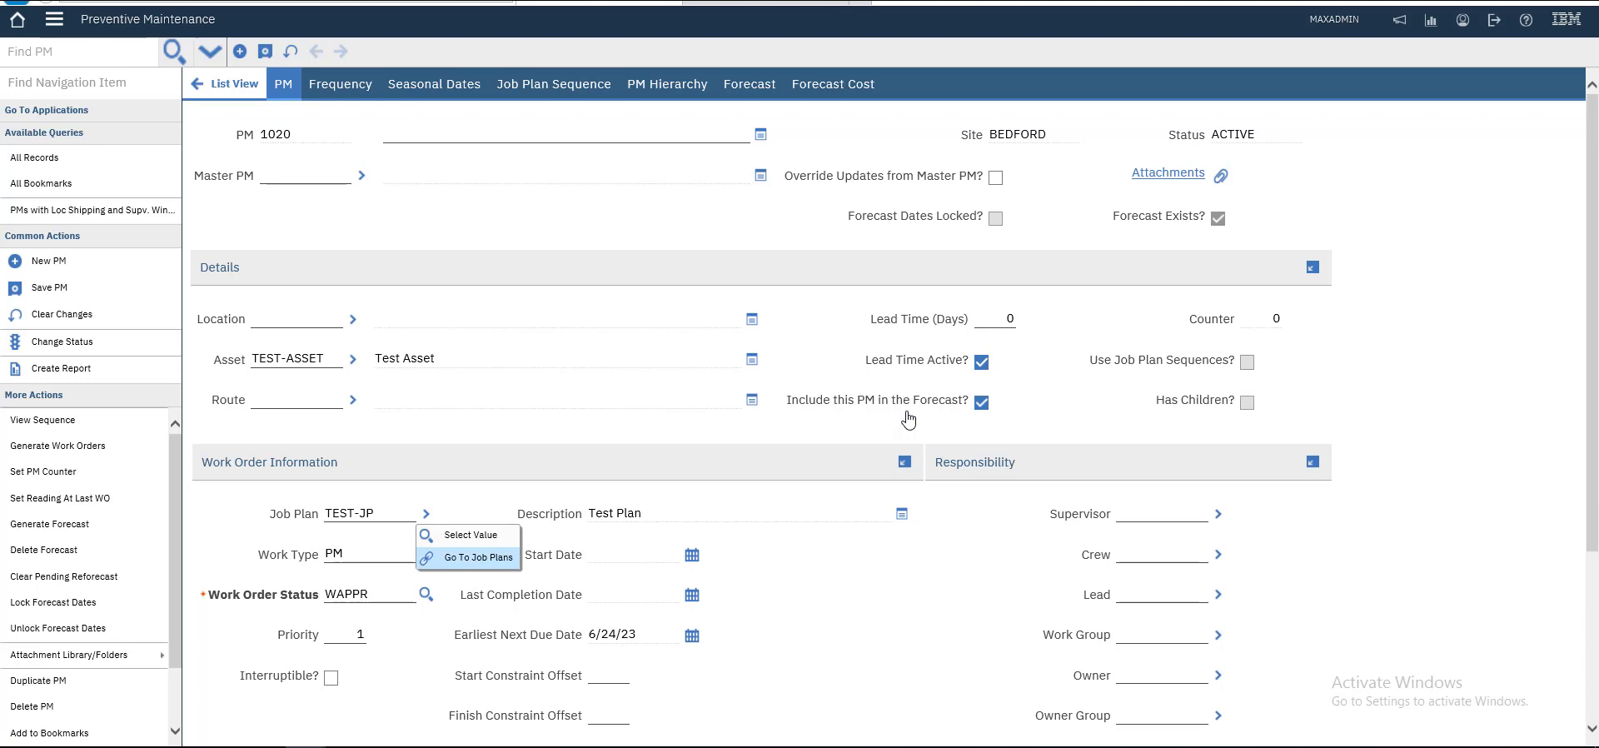
Open job plan TEST-JP from PM 1020 and try to delete a row from its planned materials
key("Return")
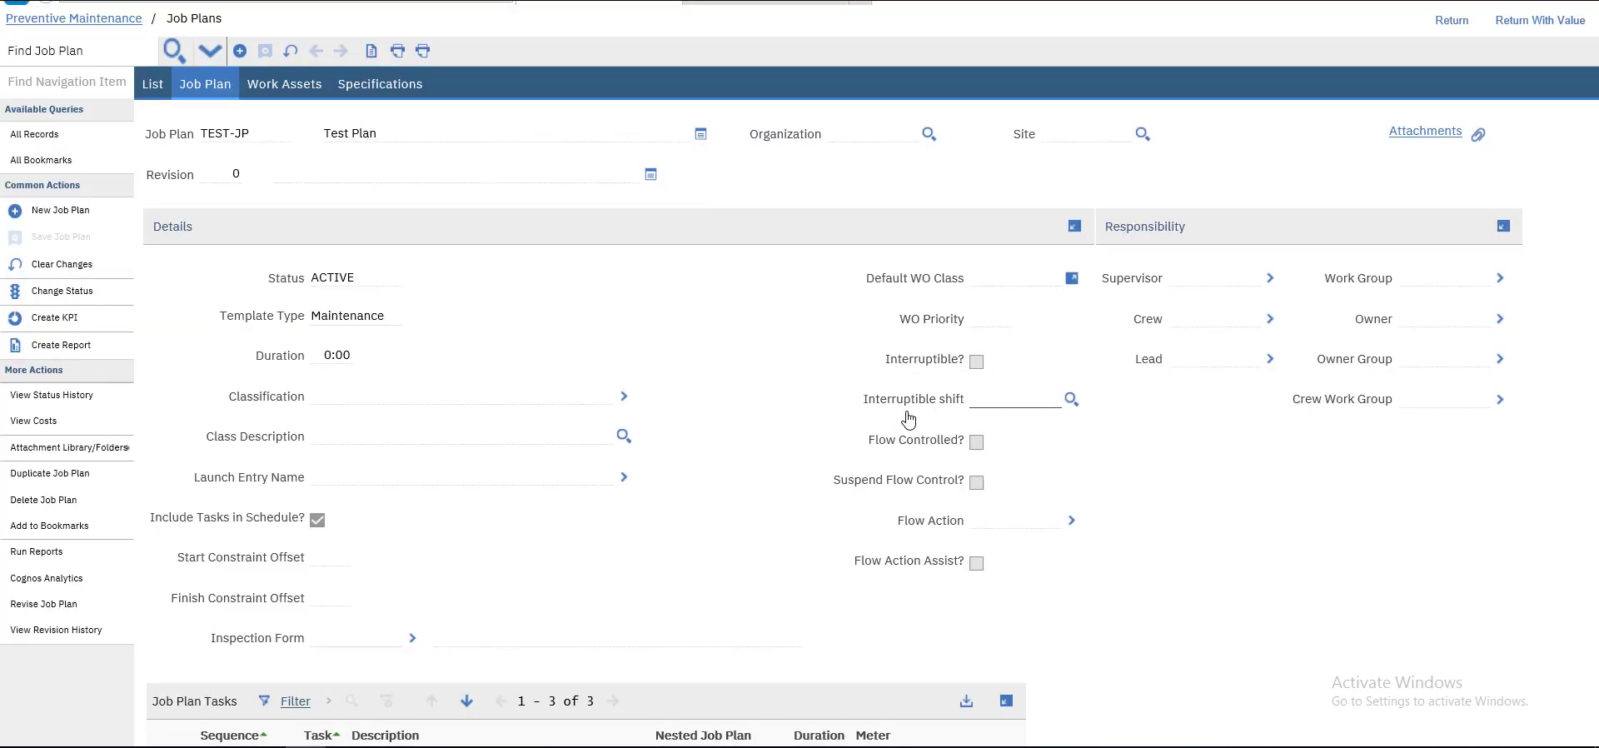
scroll(908, 418, "down", 5)
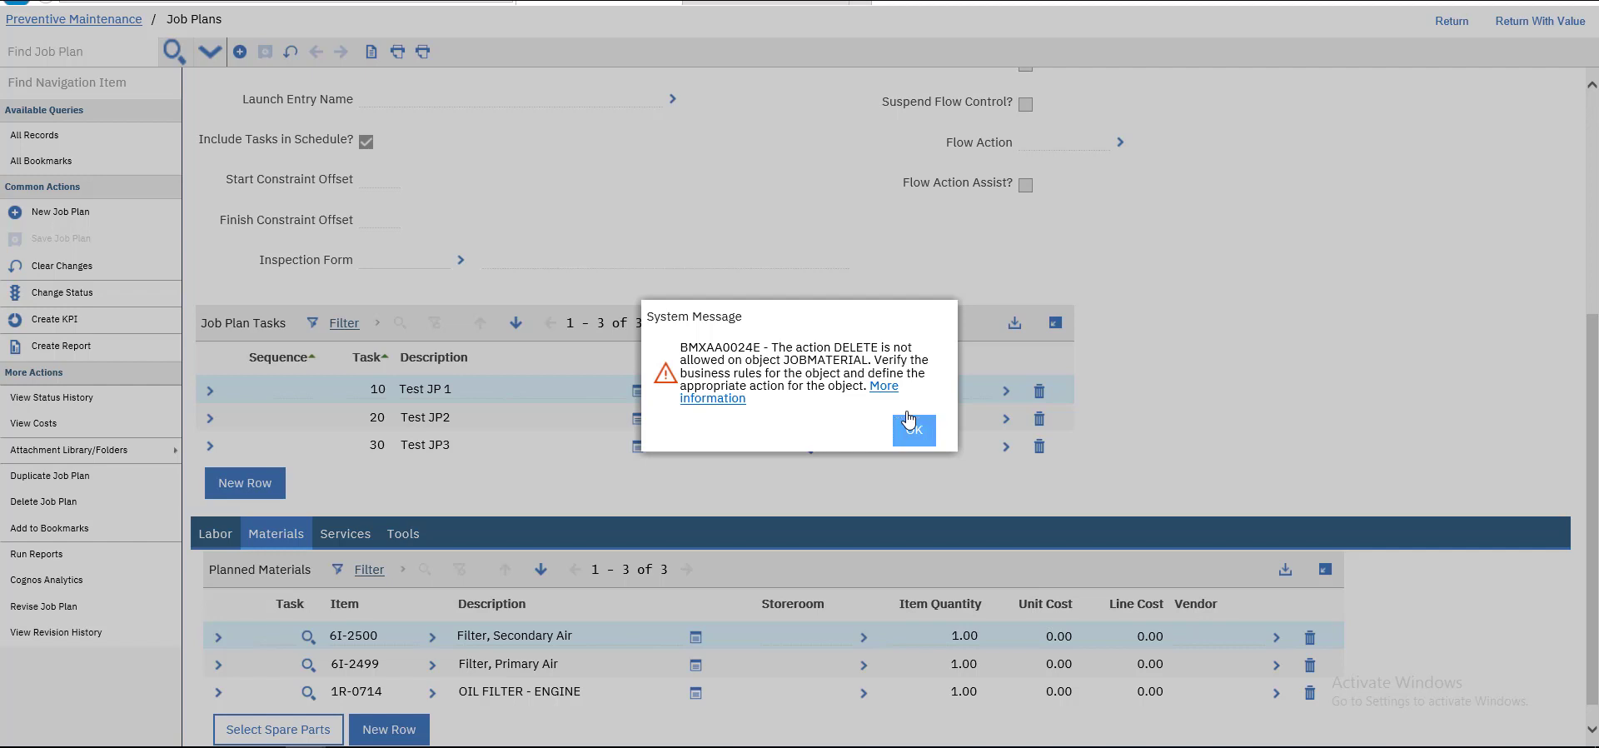
left_click(908, 419)
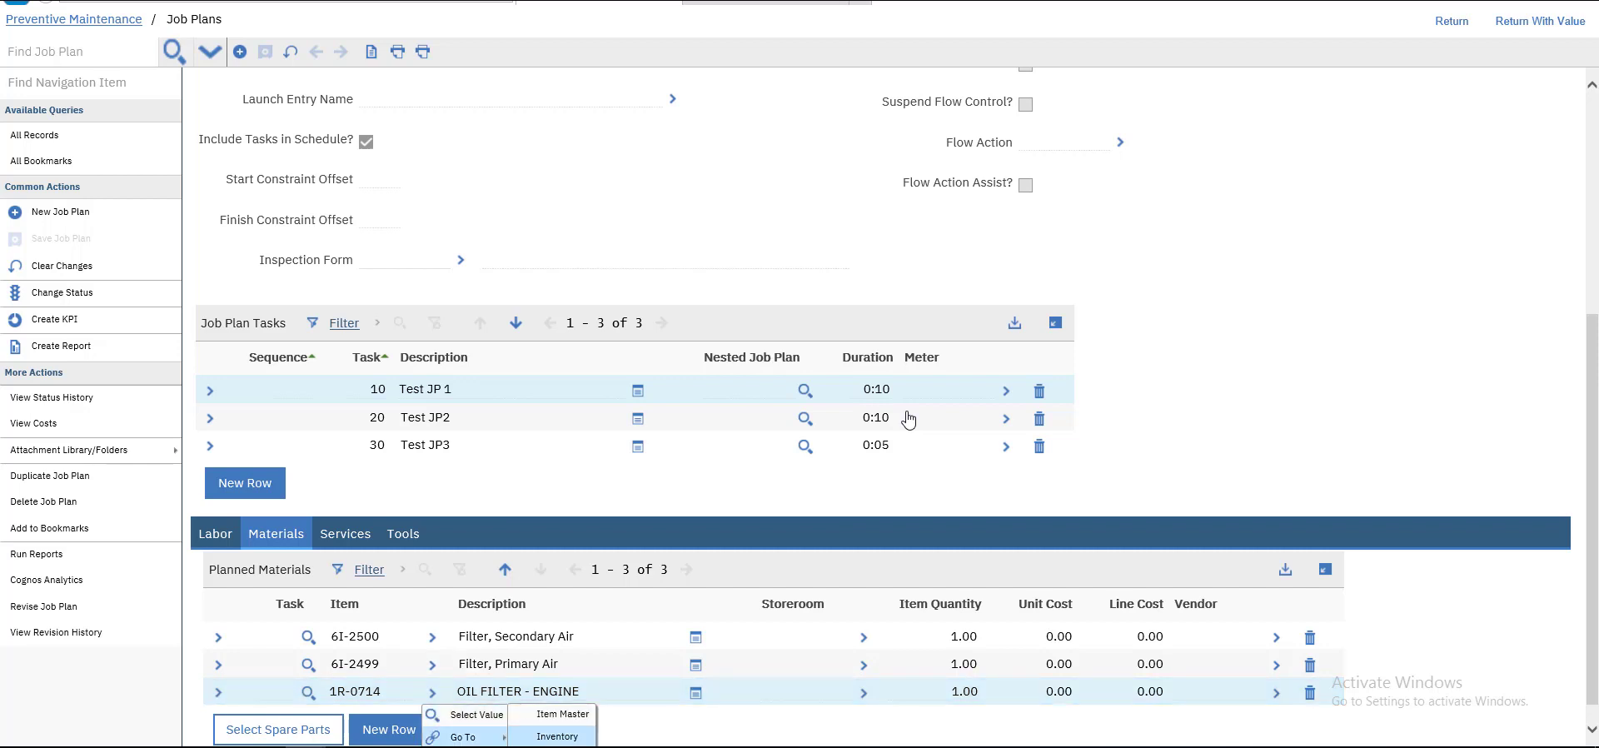
Review the inventory record of planned item 1R-0714 for its storeroom, site and balances, and return to the job plan
key("Return")
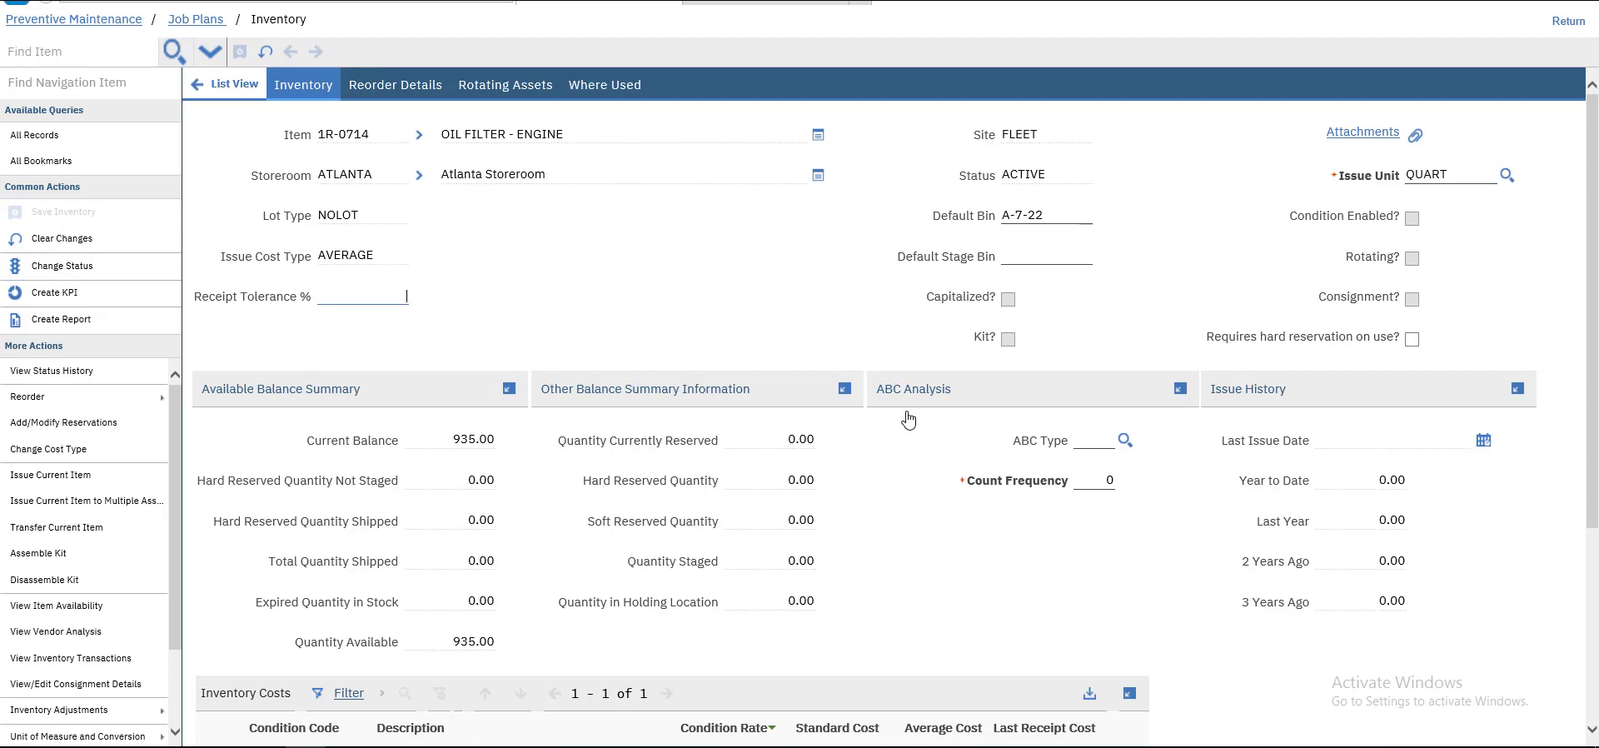
scroll(908, 419, "down", 3)
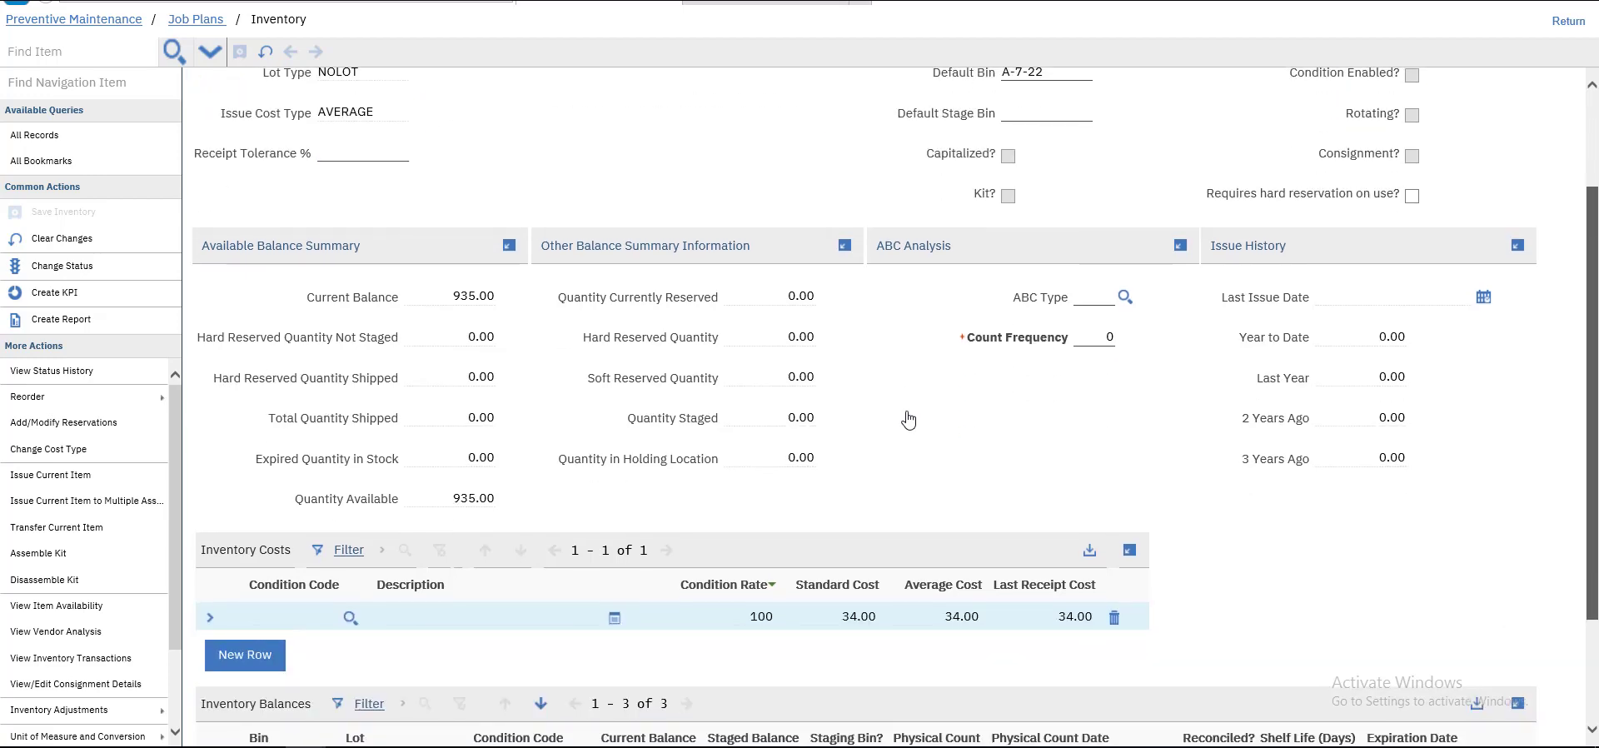
scroll(907, 419, "up", 3)
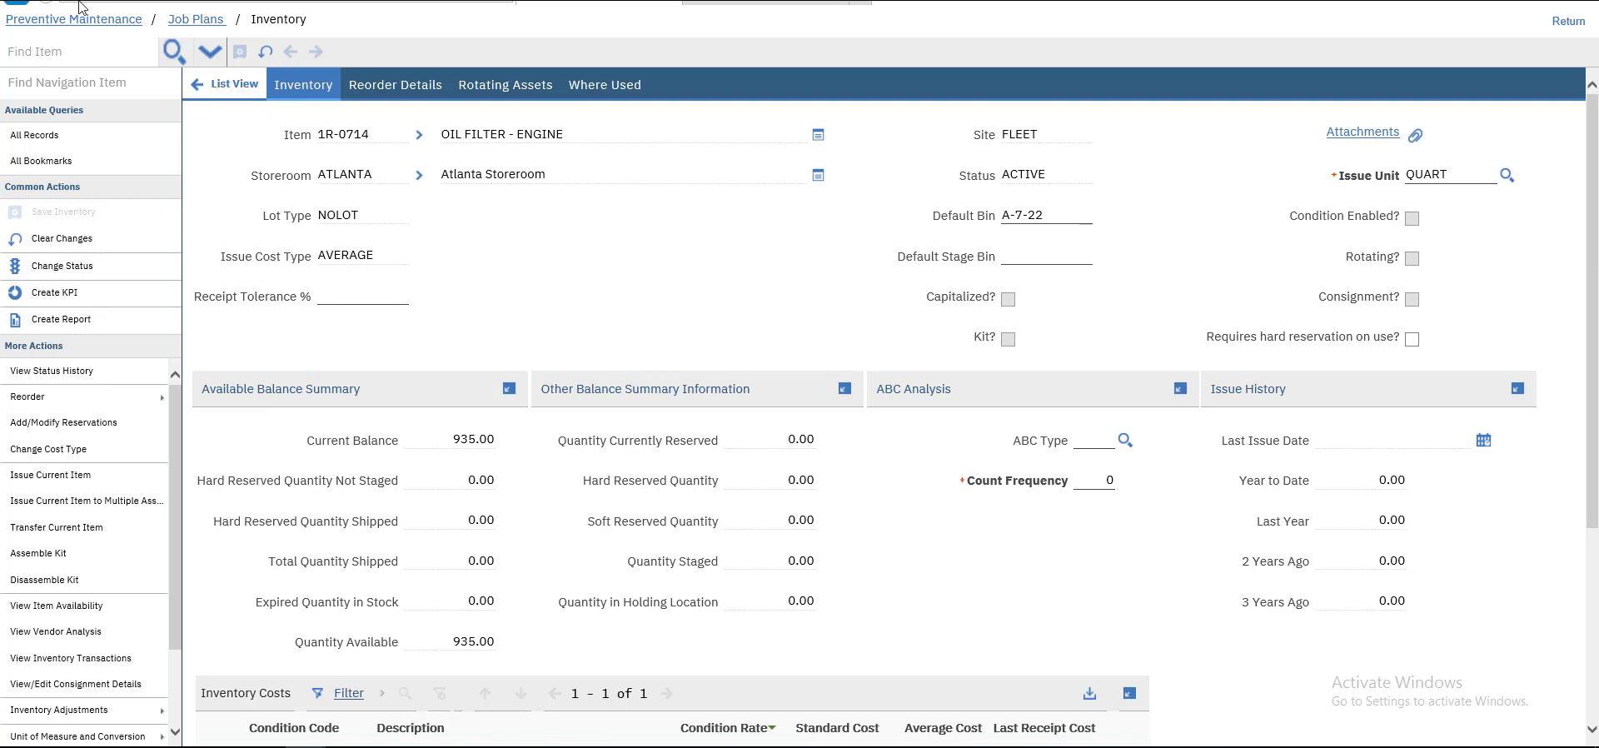
left_click(216, 21)
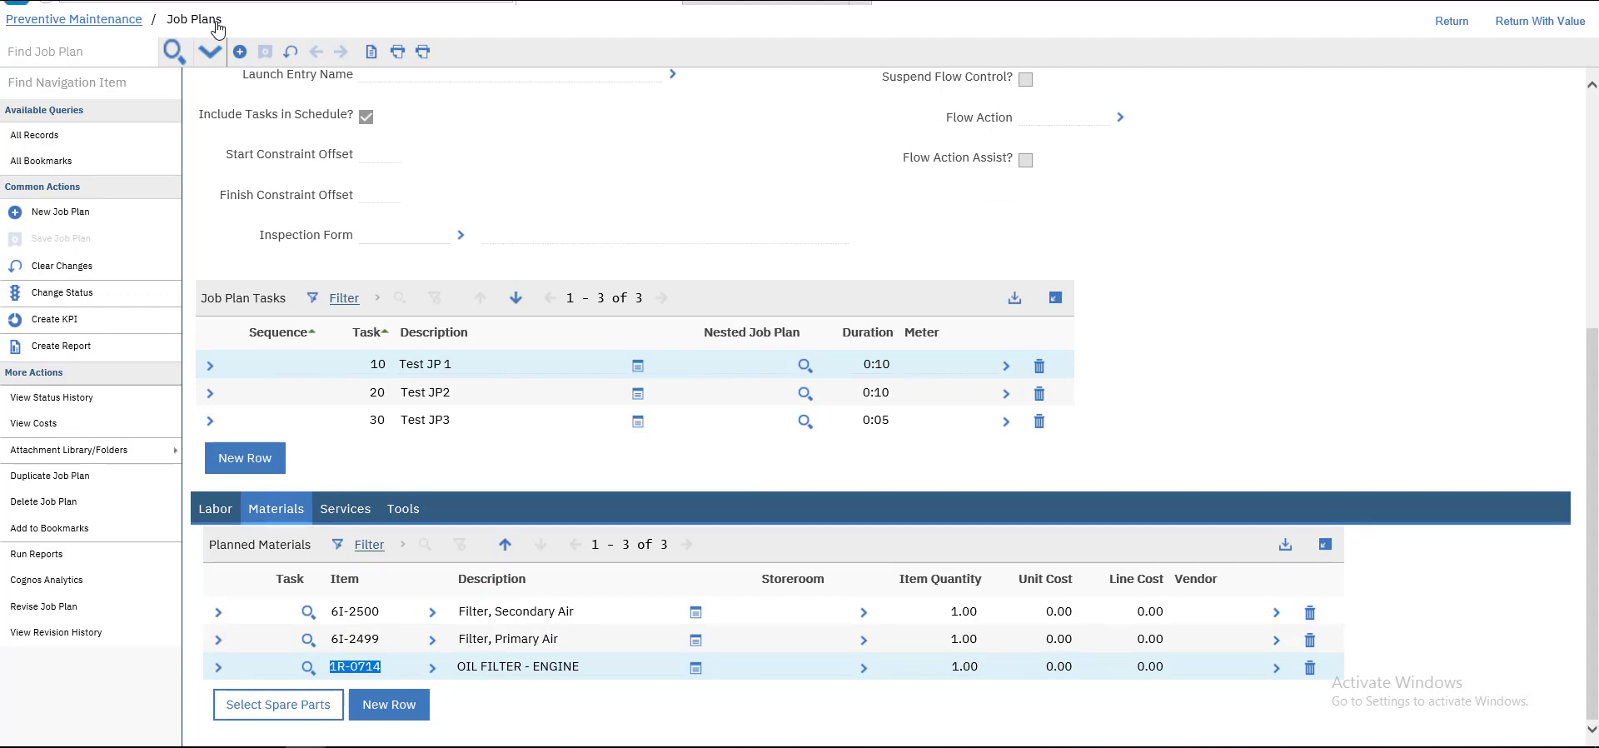
Review the planned materials of job plan TEST-JP1 and assign that job plan to PM 1020
left_click(217, 28)
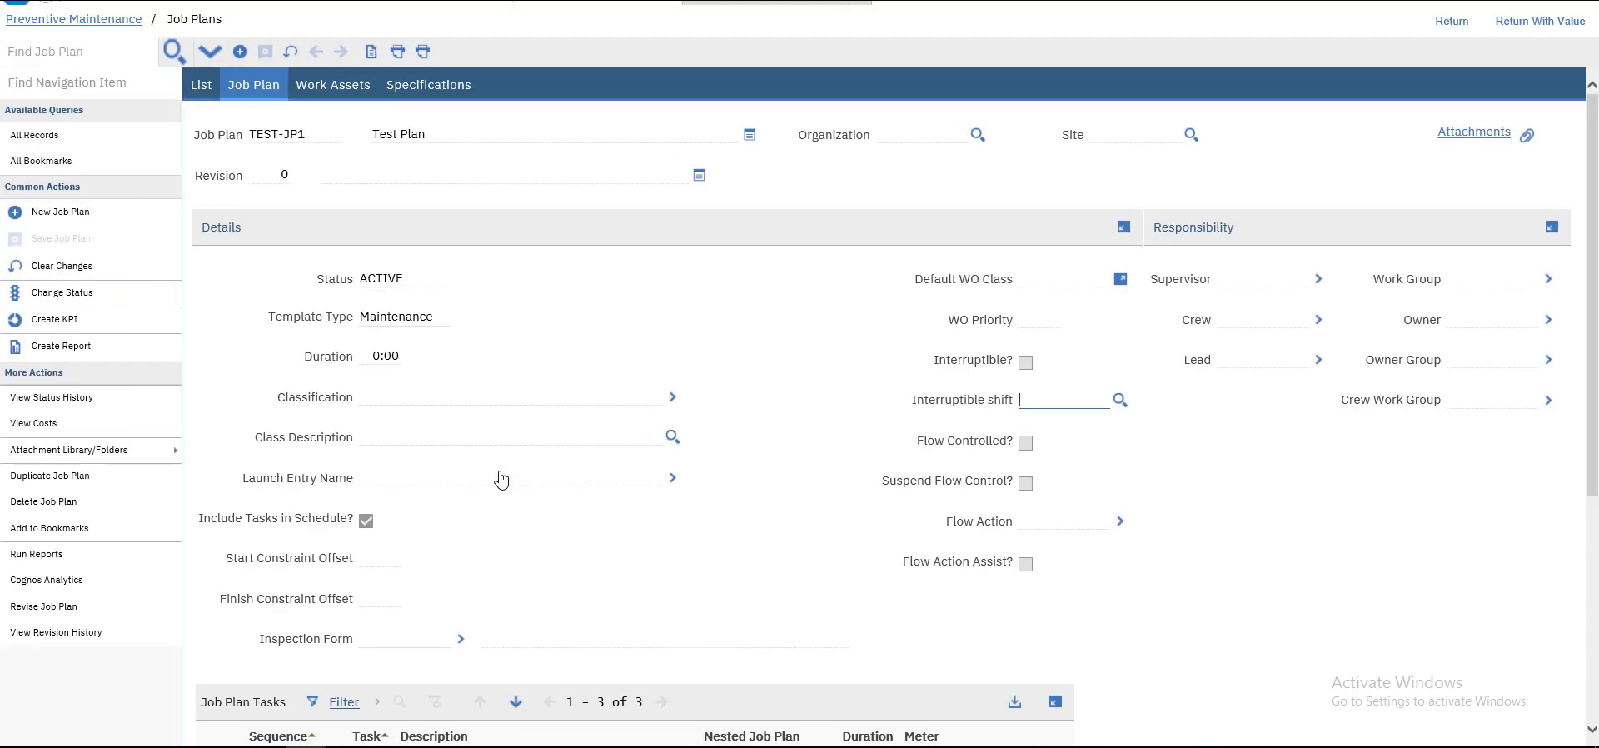
scroll(500, 479, "down", 5)
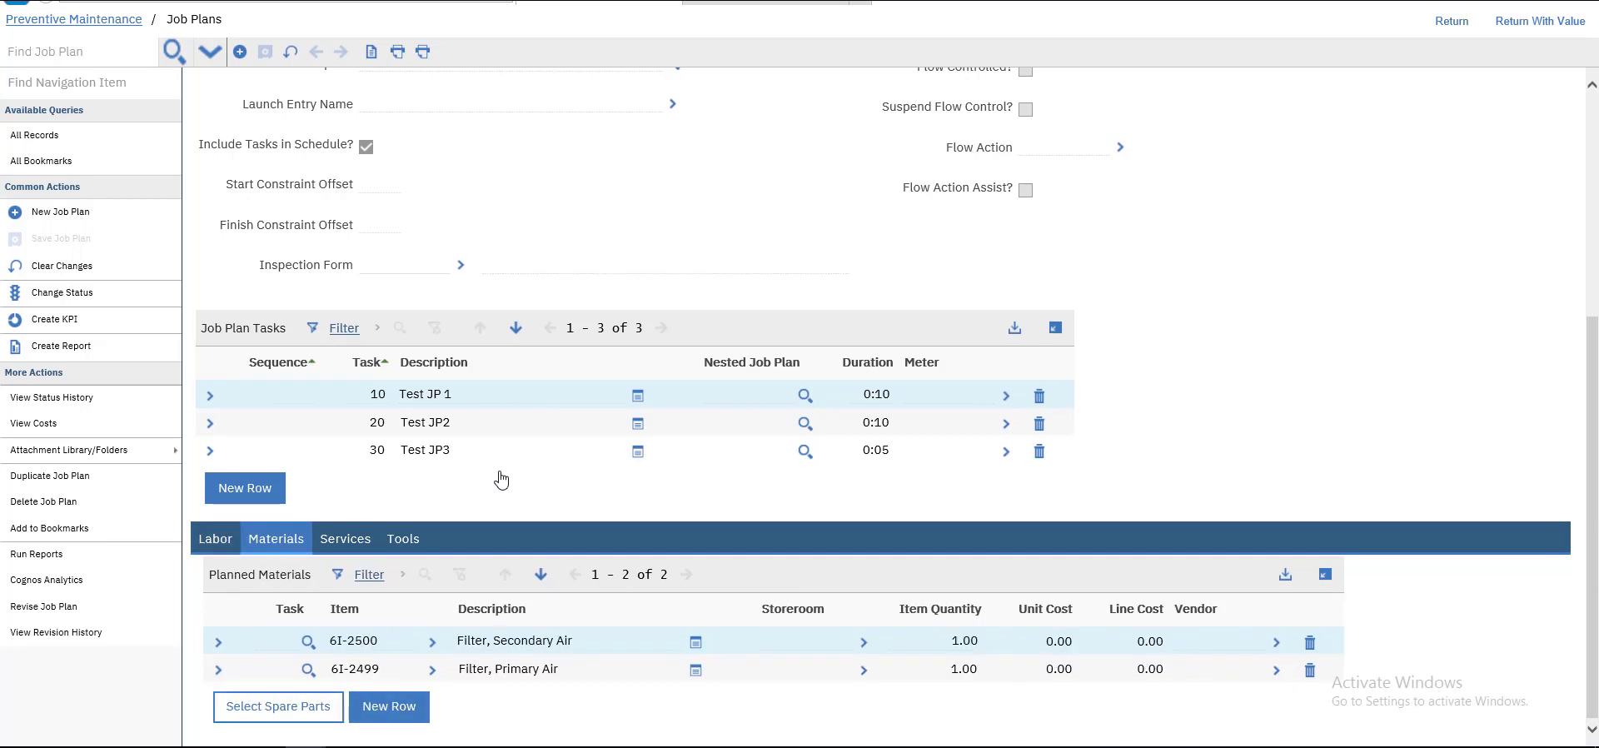
scroll(500, 479, "up", 5)
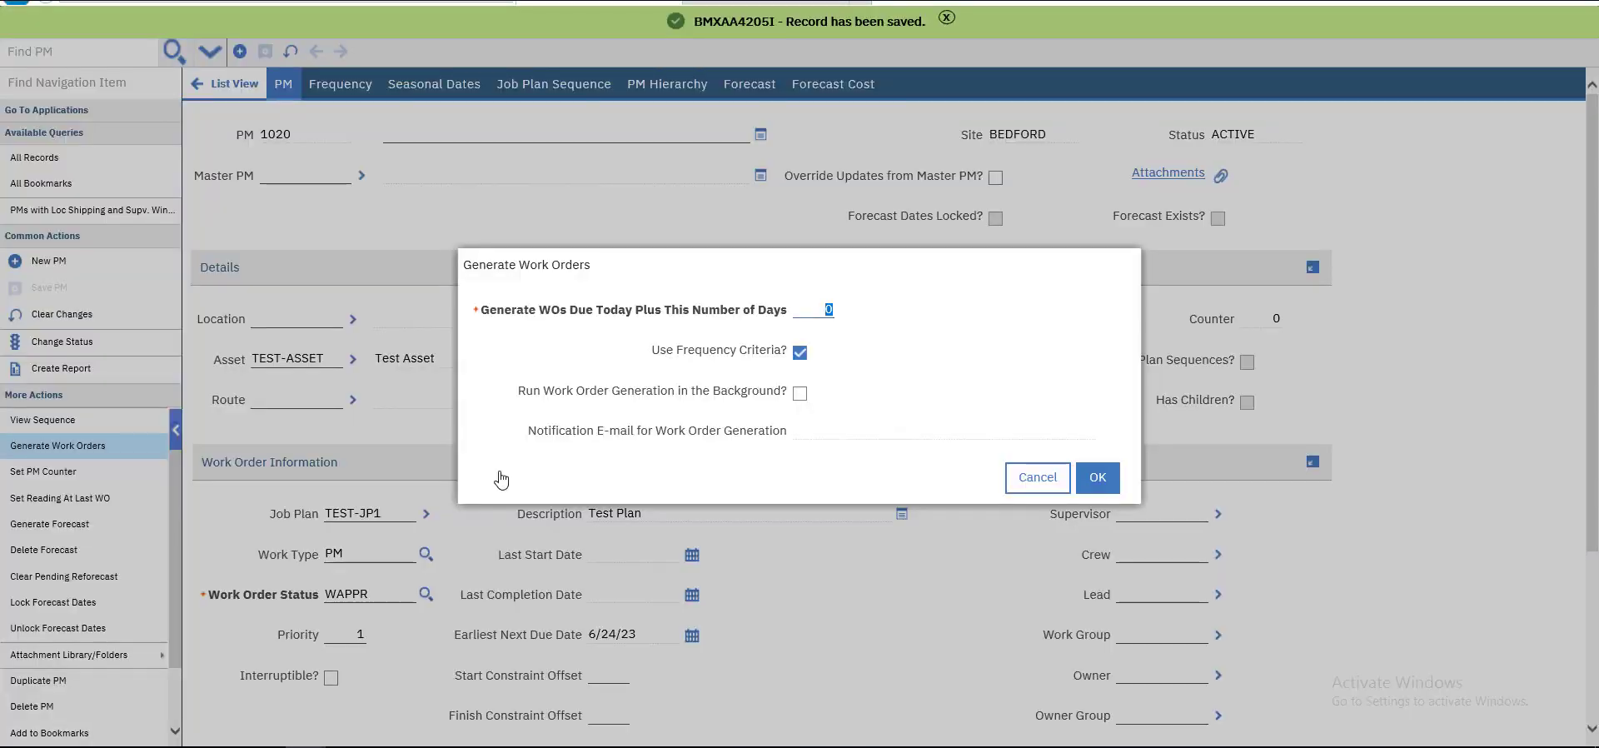
Generate work orders for PM 1020 with job plan TEST-JP1, due today plus 2 days and using frequency criteria
type("2")
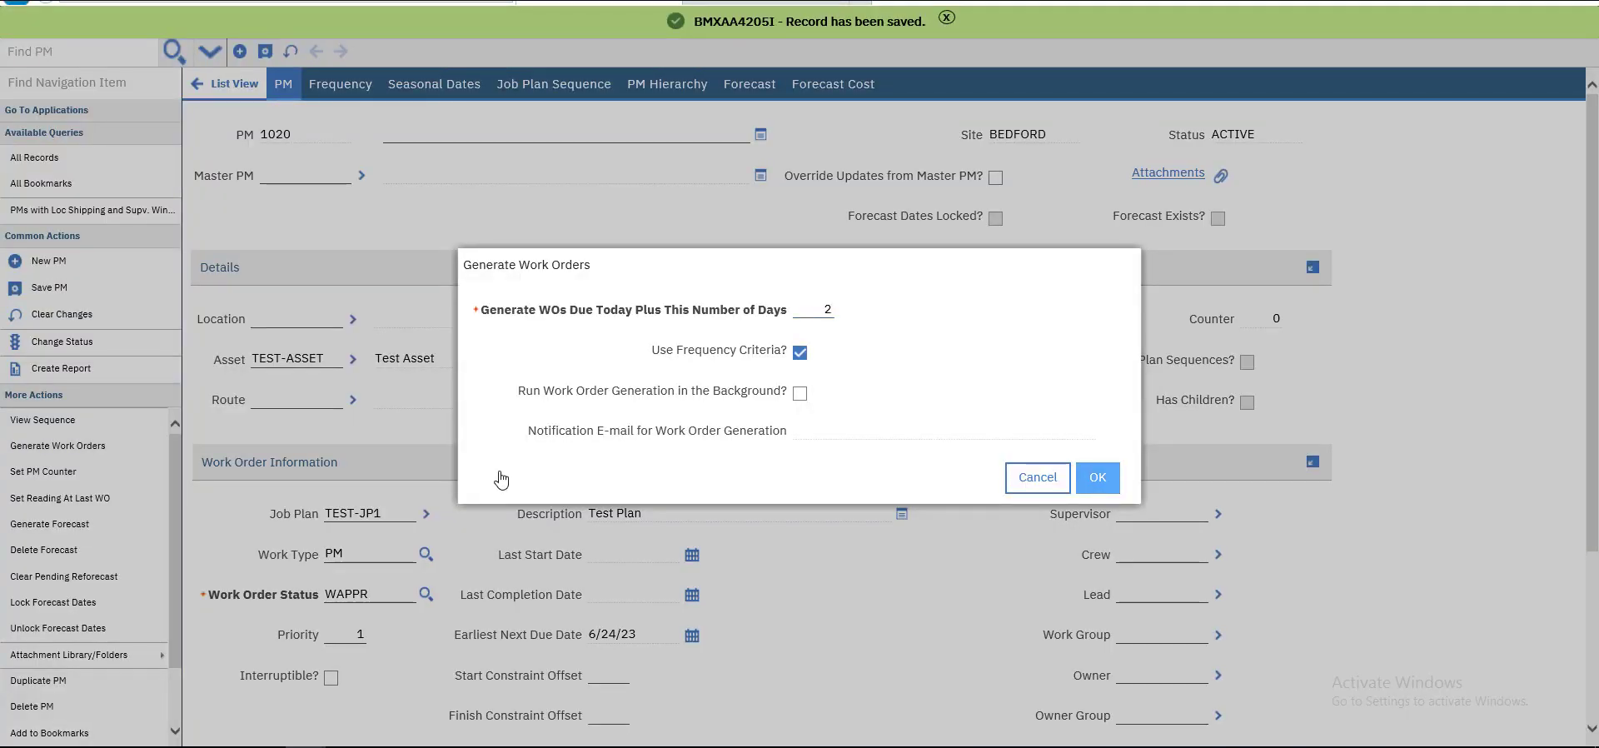
key("Return")
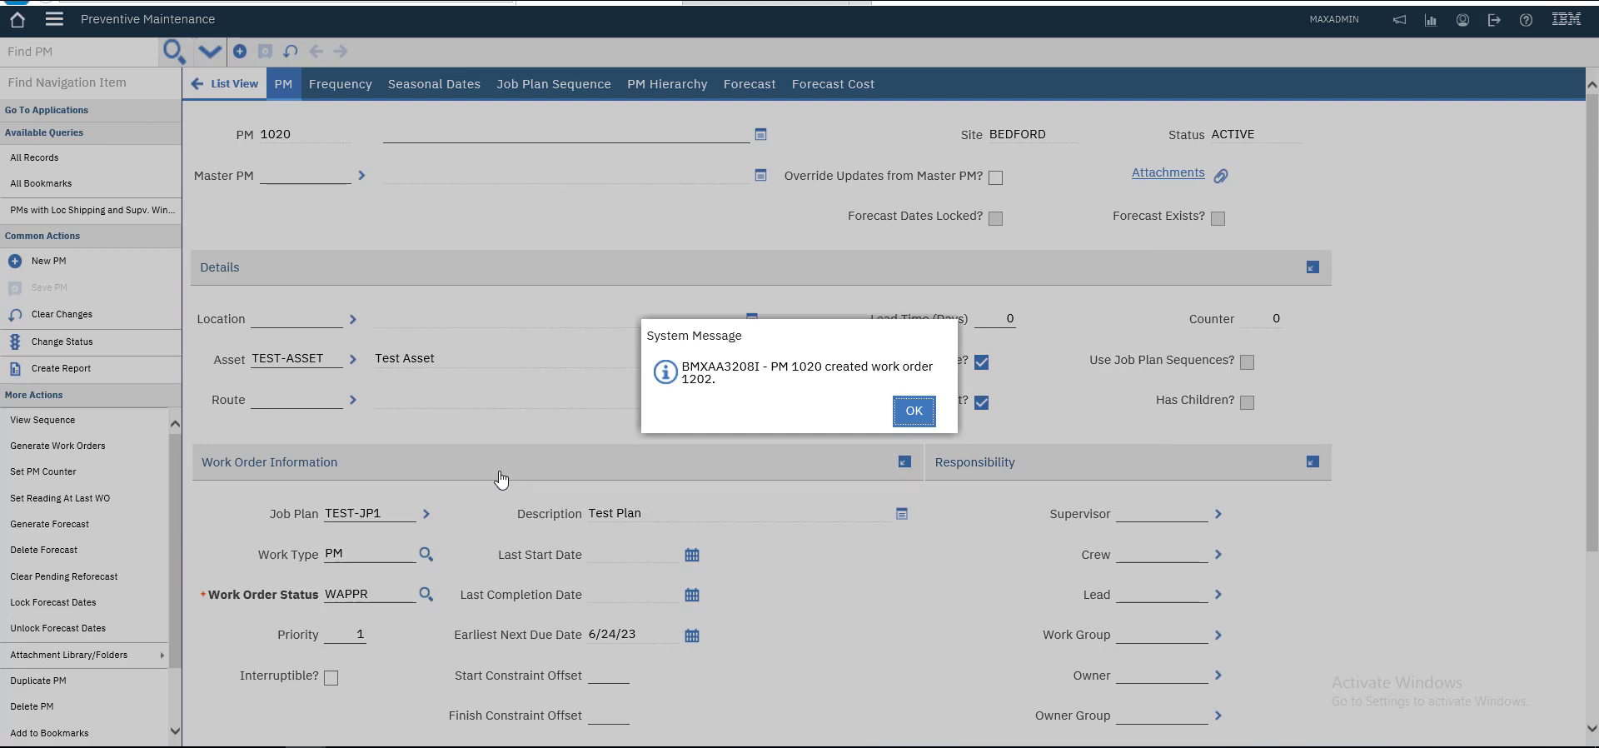
double_click(697, 379)
key("Return")
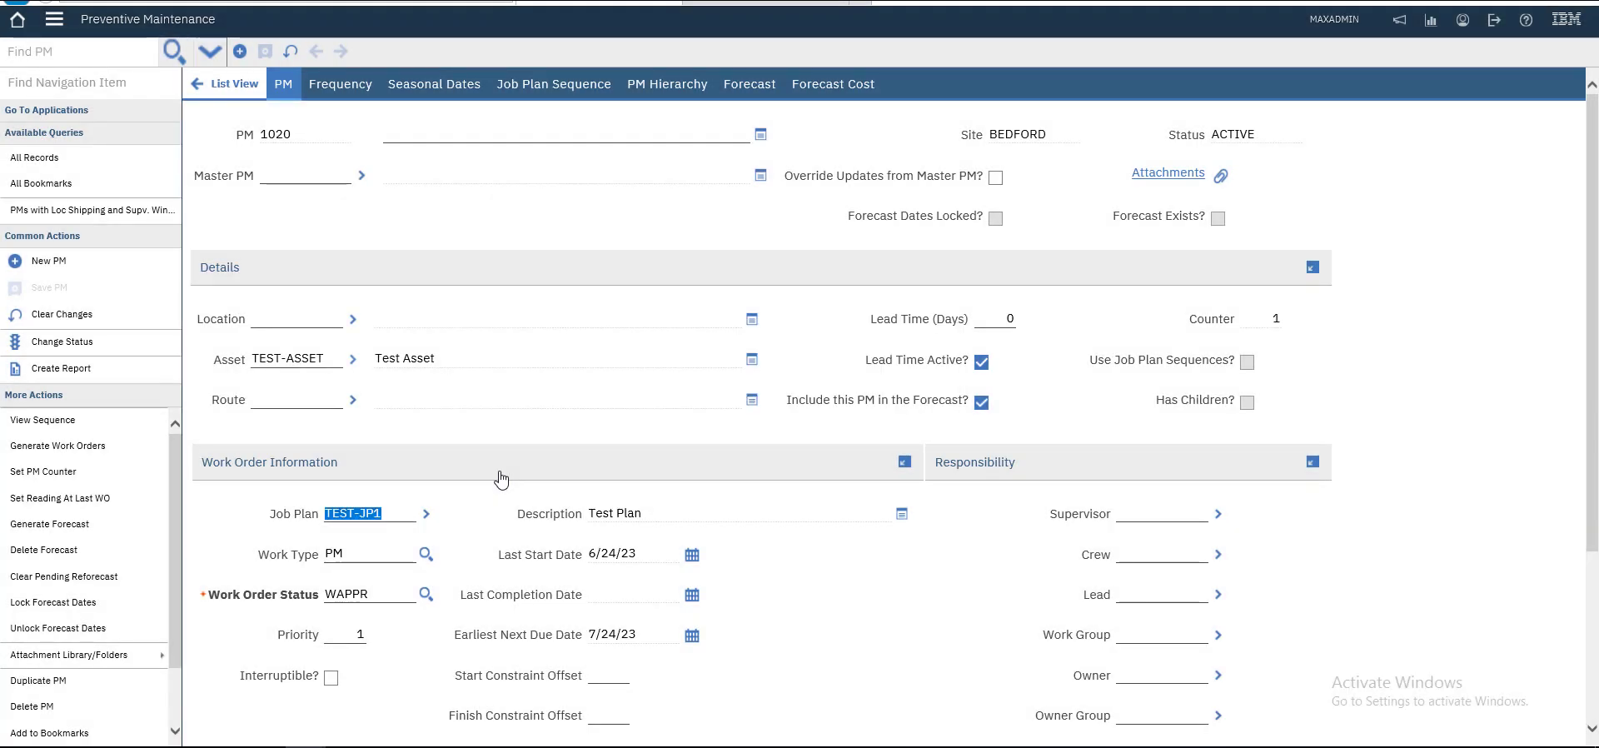
View the work details of asset TEST-ASSET with children excluded, and close the details
left_click(353, 359)
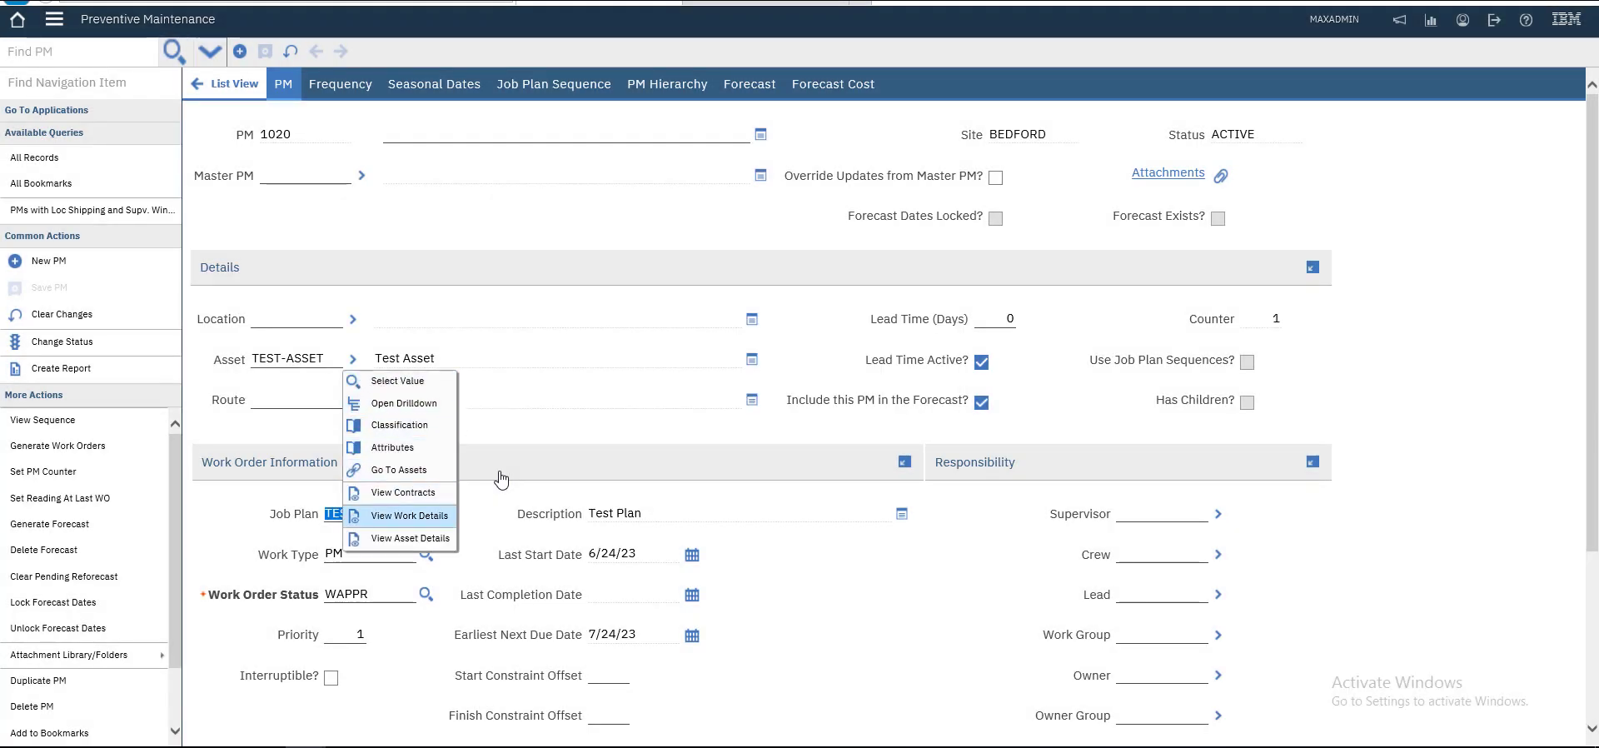
key("Return")
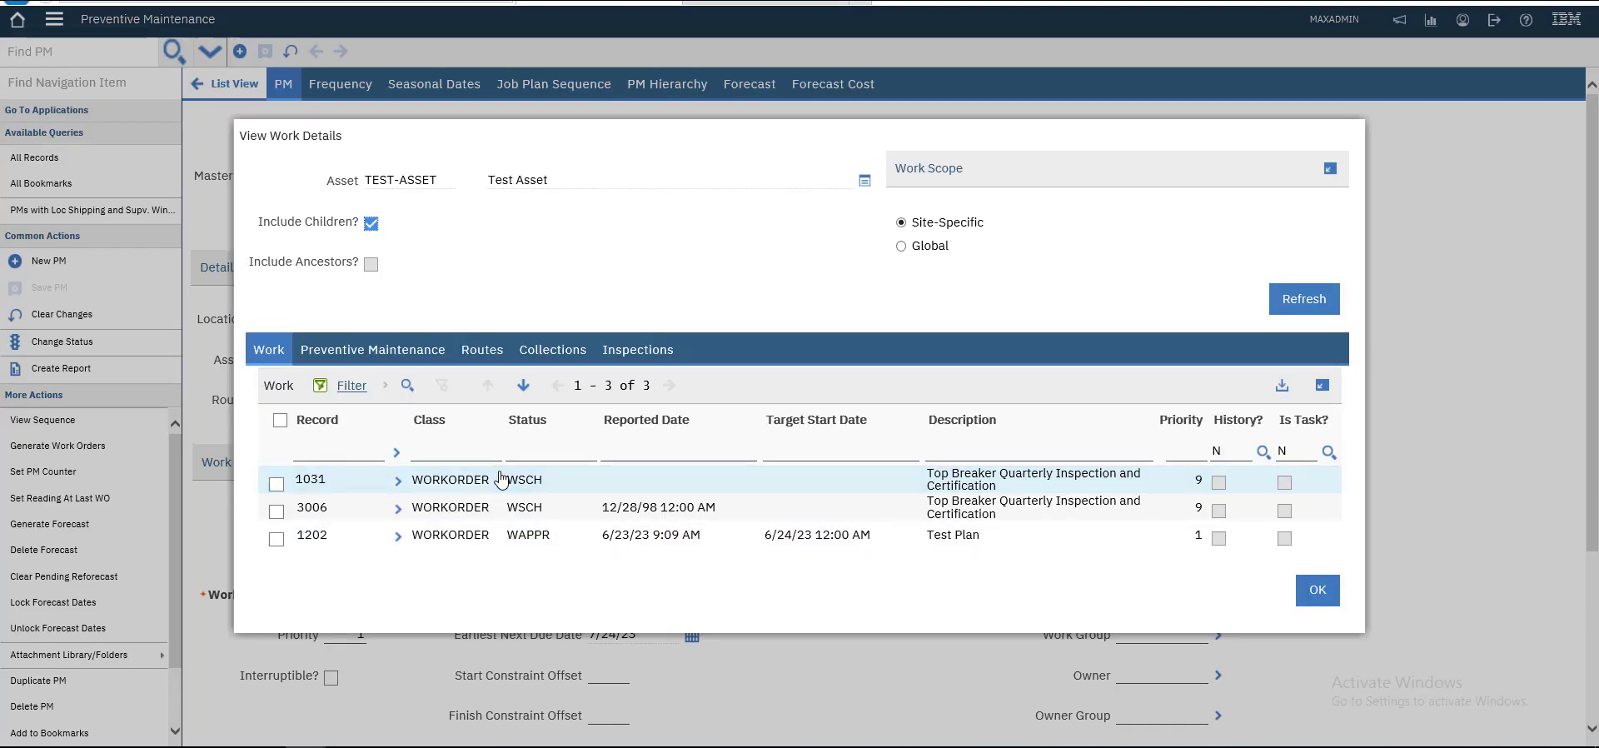
left_click(371, 224)
left_click(1304, 299)
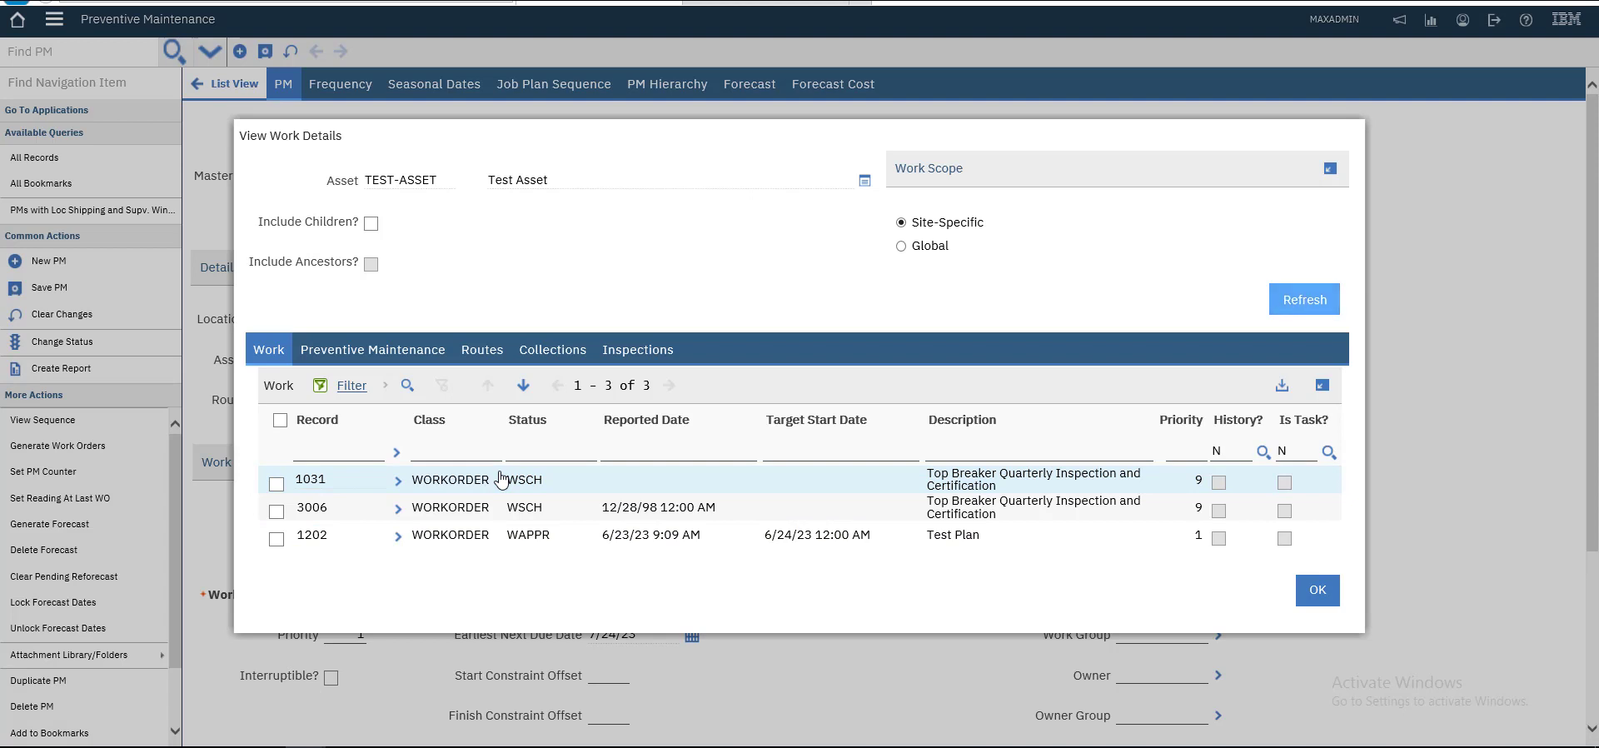
key("Return")
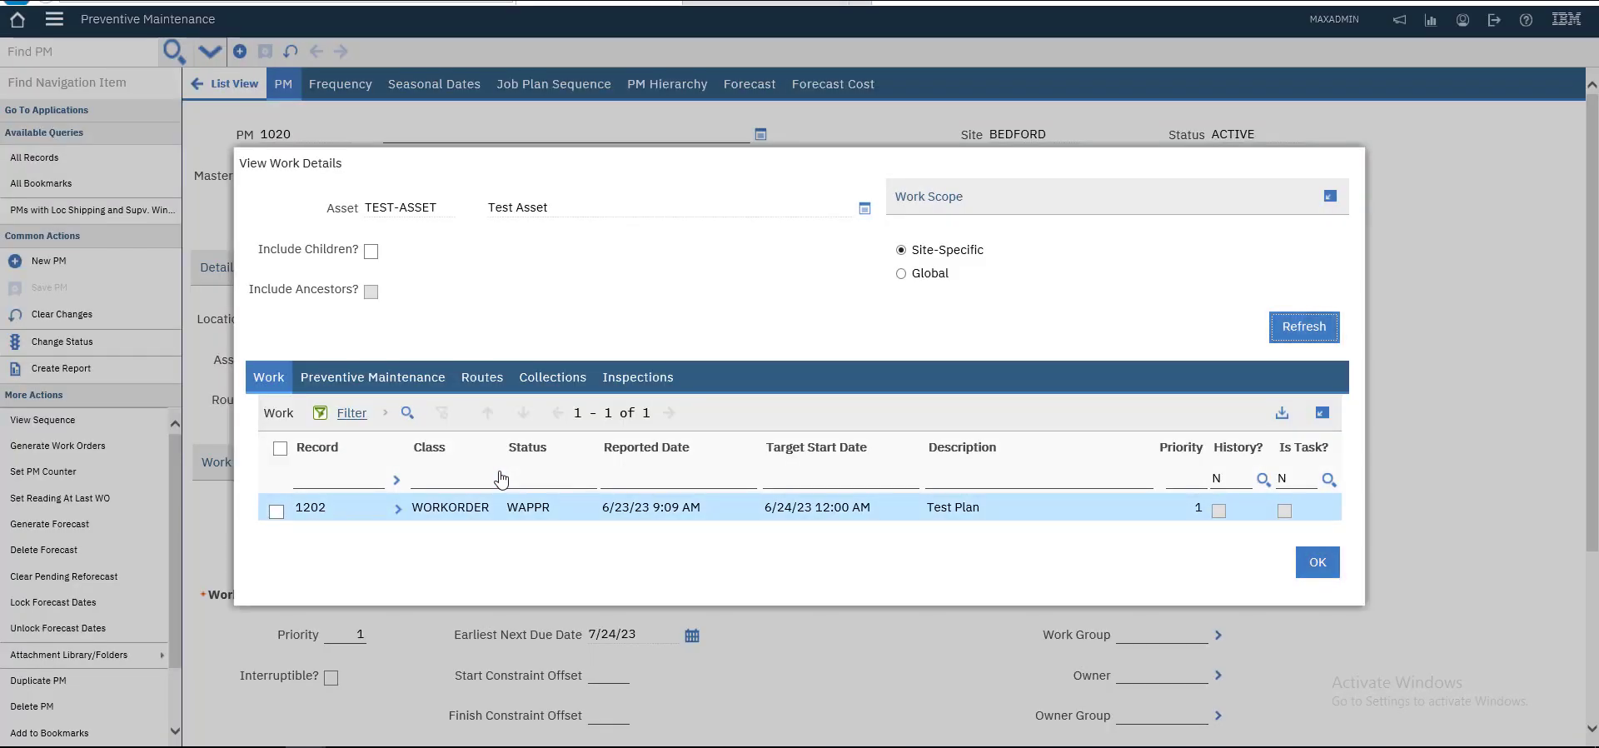
key("Tab")
key("Tab")
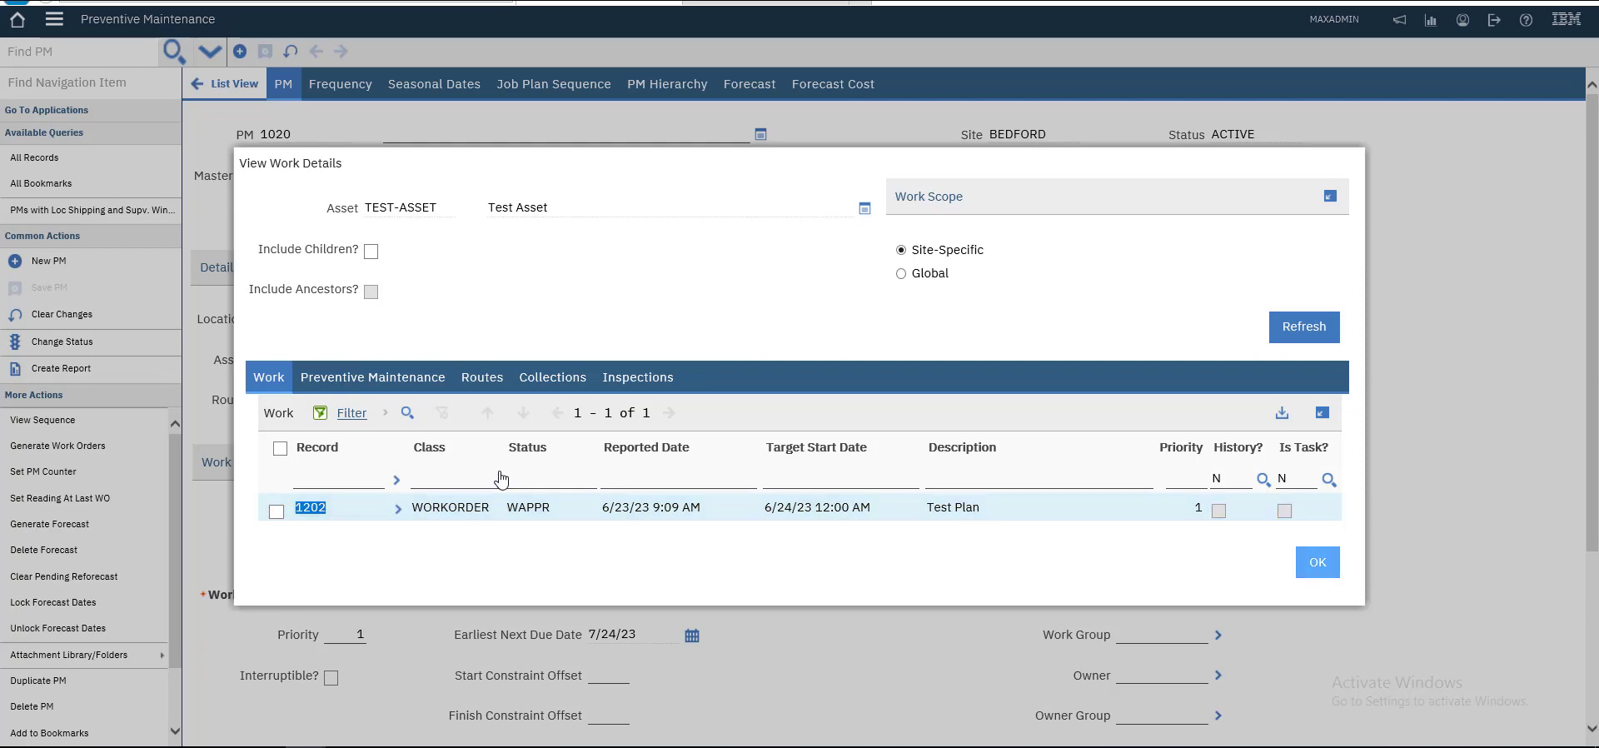
key("Return")
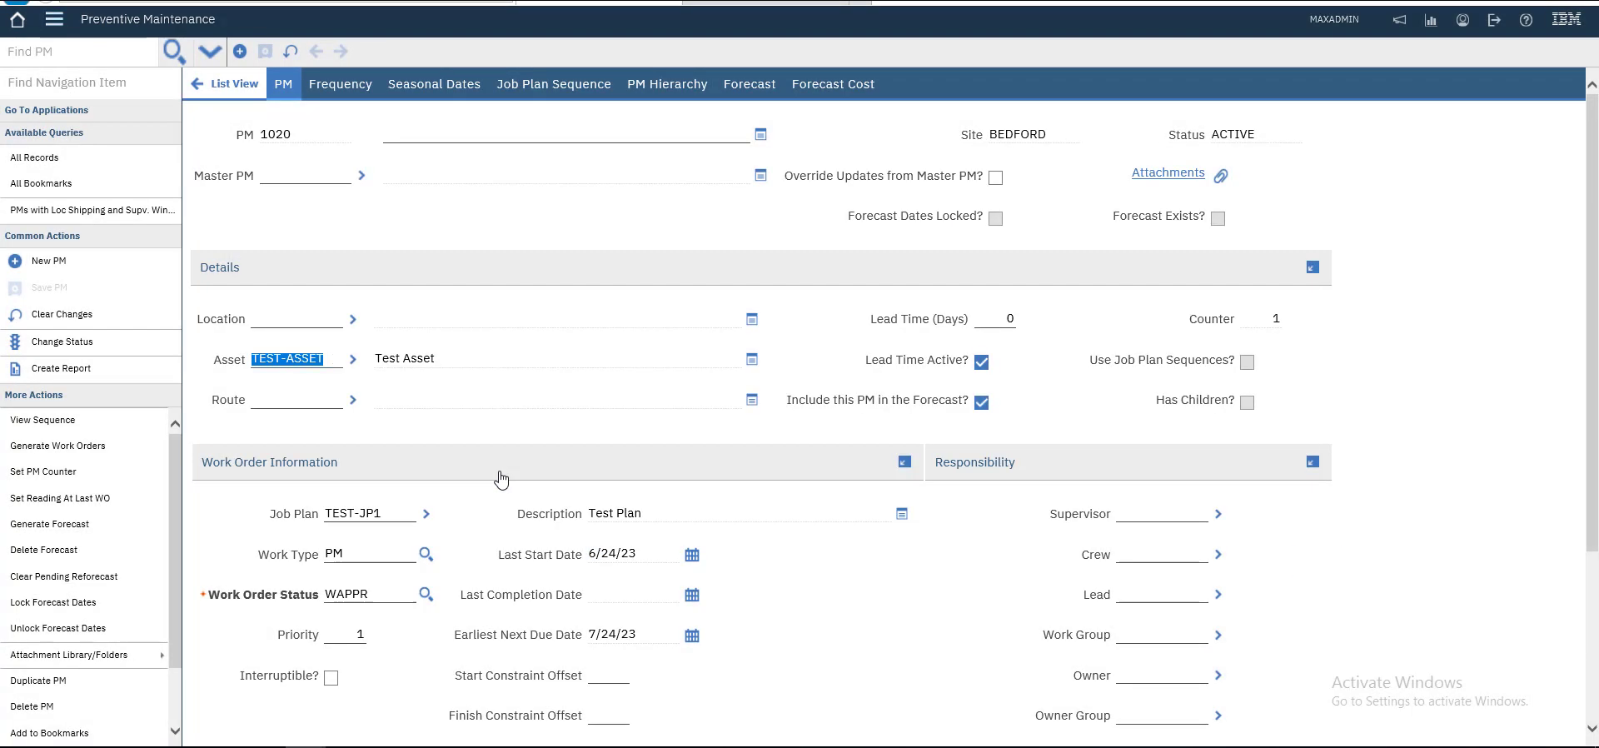
Open the Work Order Tracking application
key("ctrl+g")
key("Up")
key("Right")
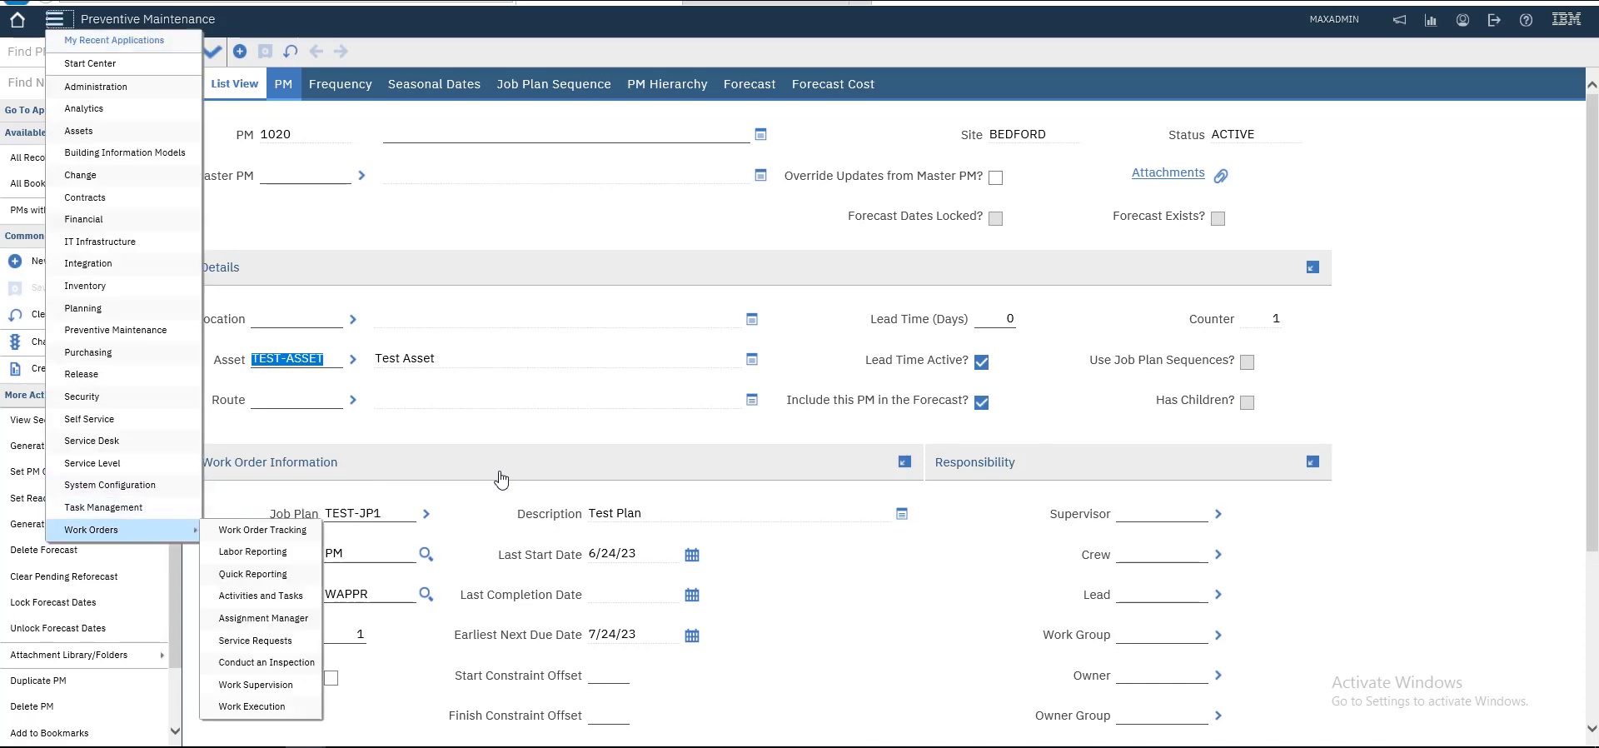
key("Up")
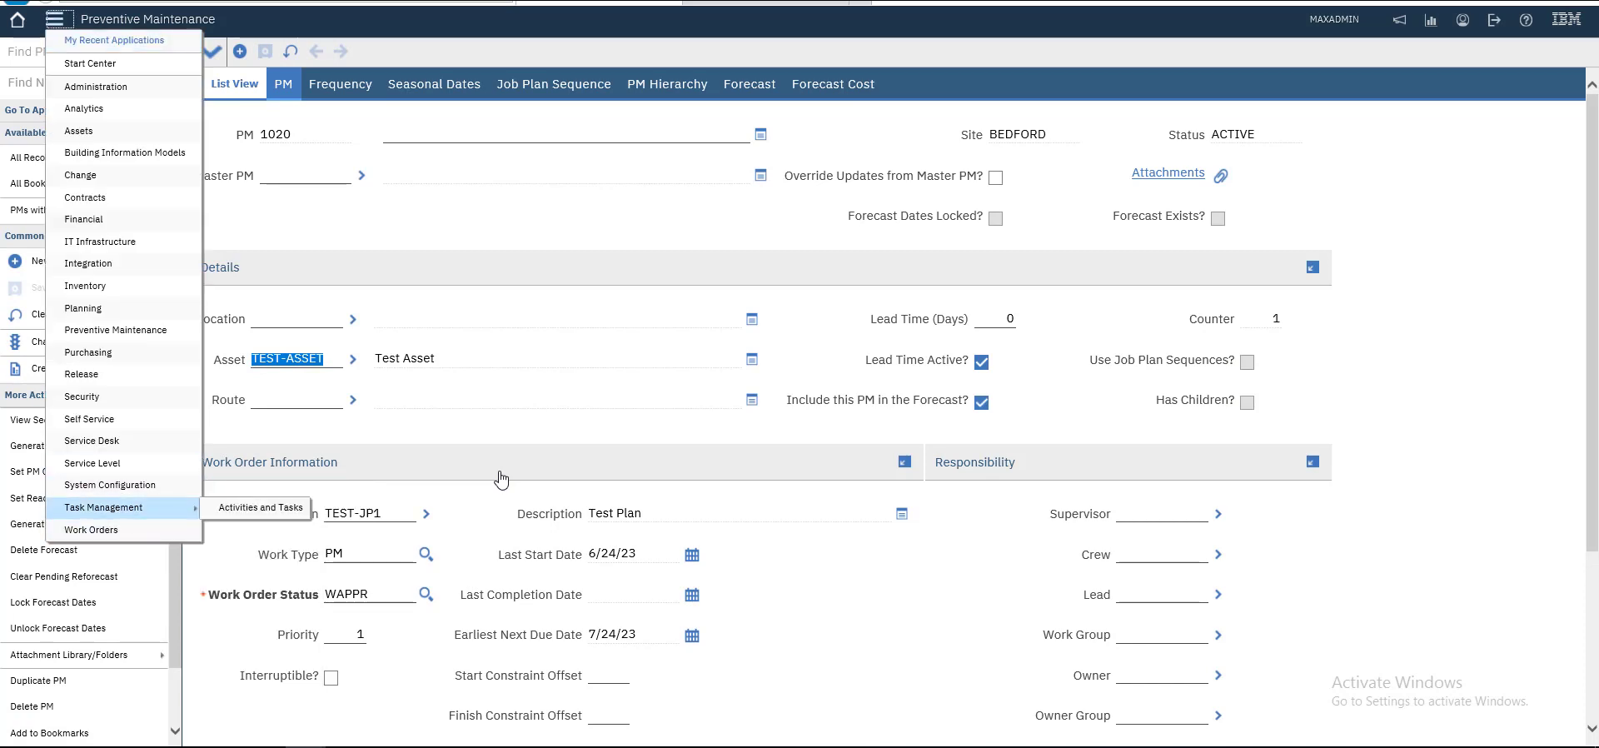
key("Down")
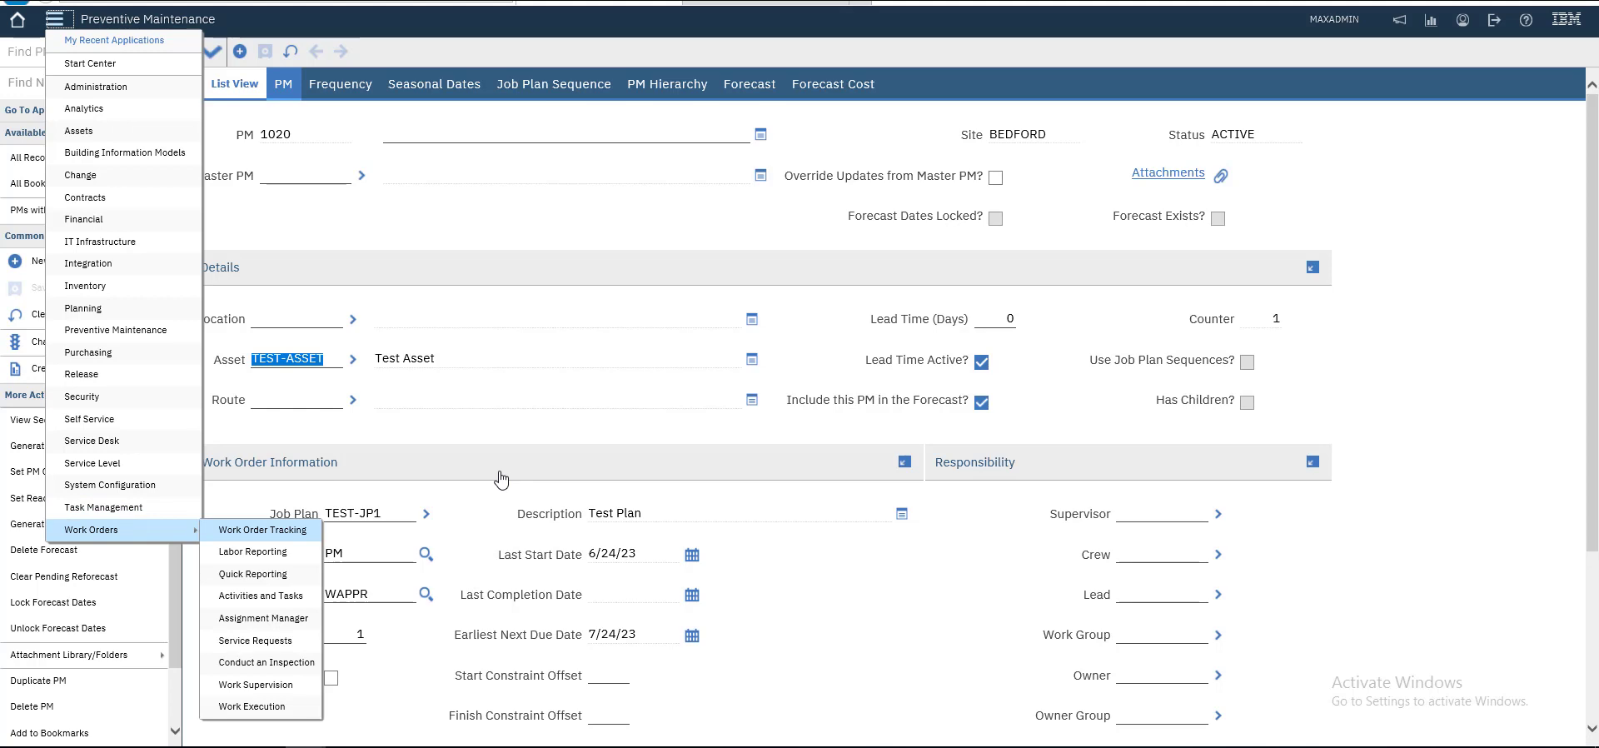
key("Return")
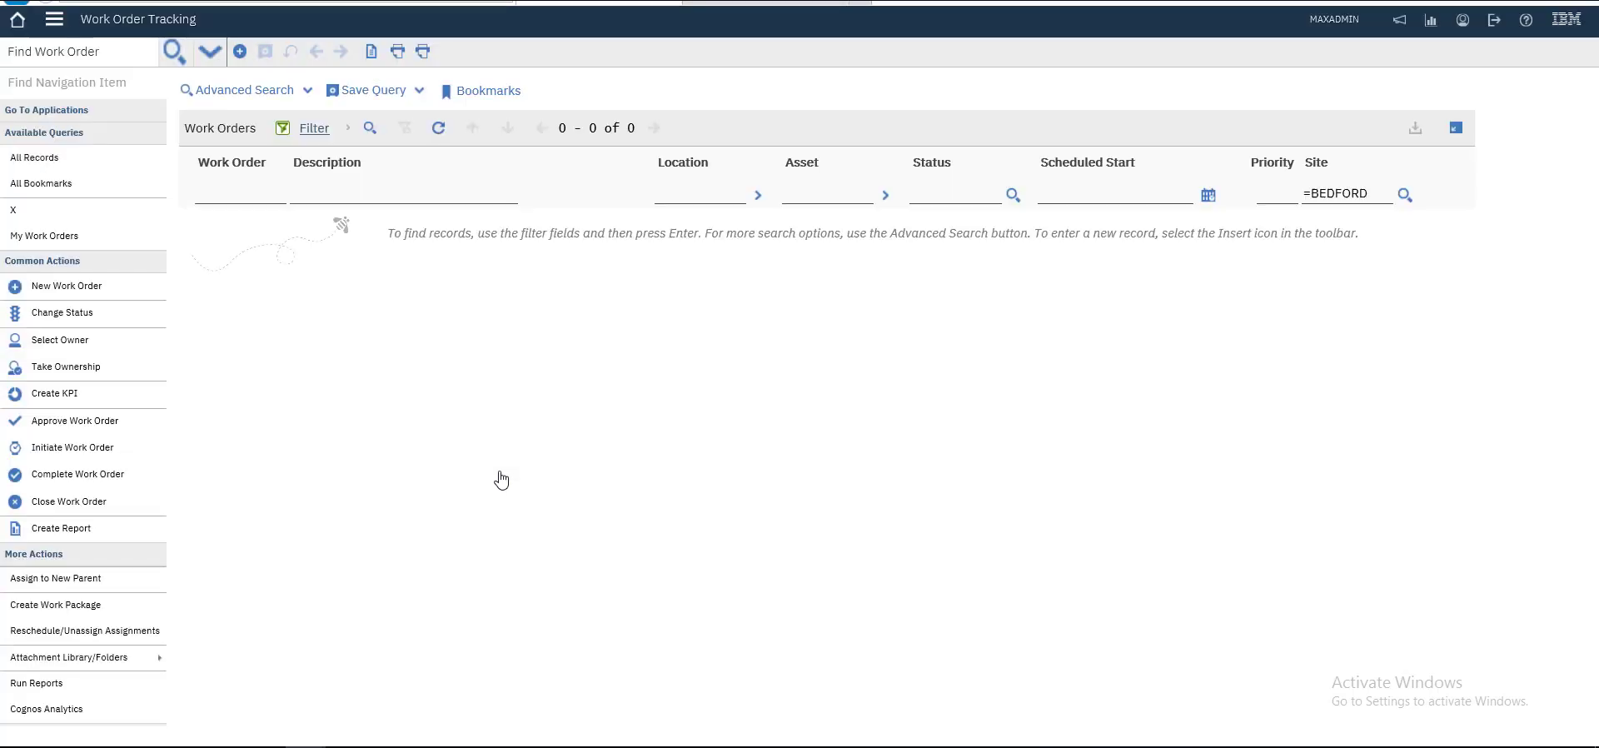
Find work order 1202 and examine its planned tasks, labor and tools
type("1202")
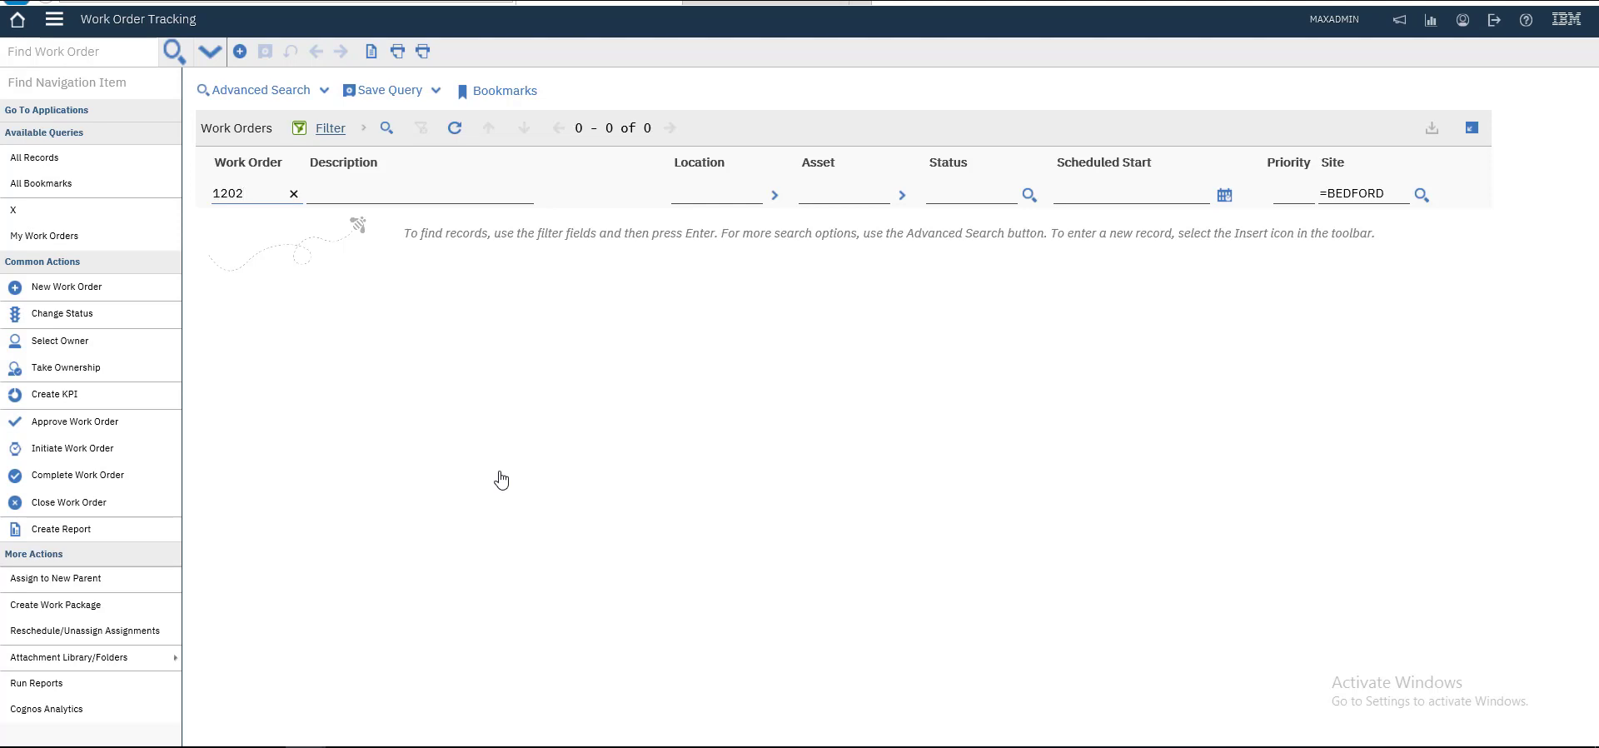
key("Return")
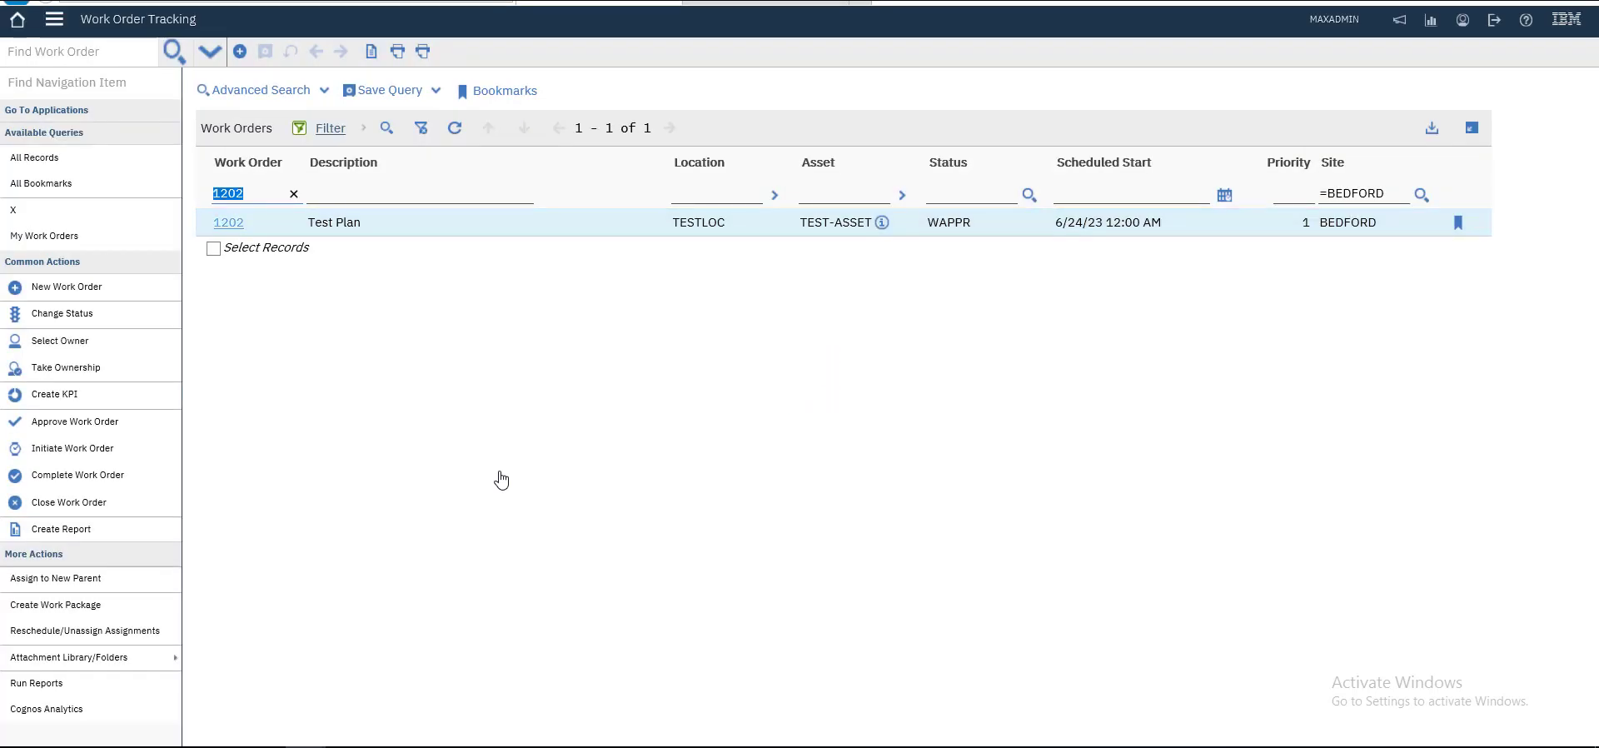
left_click(501, 479)
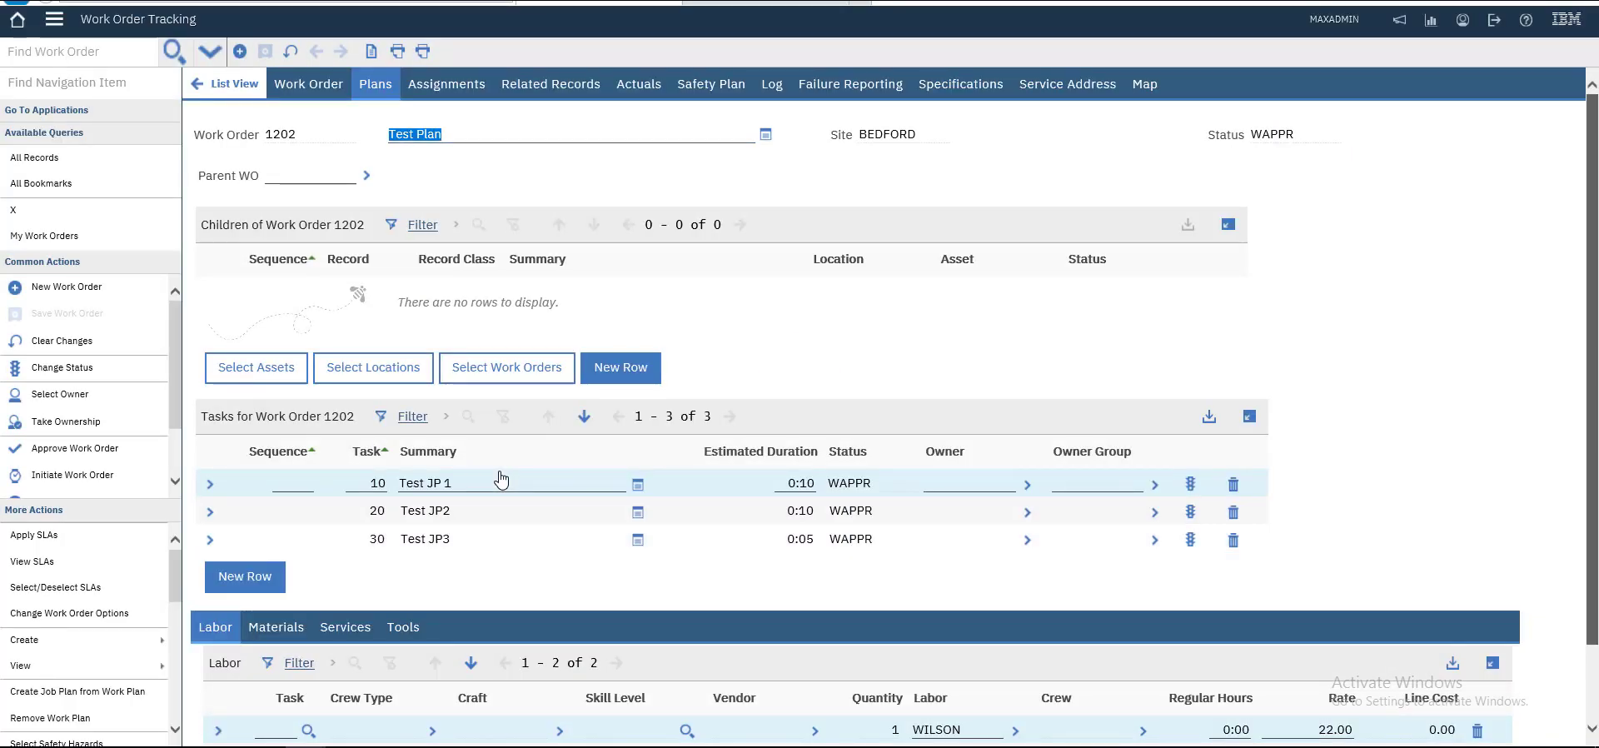
scroll(501, 480, "down", 2)
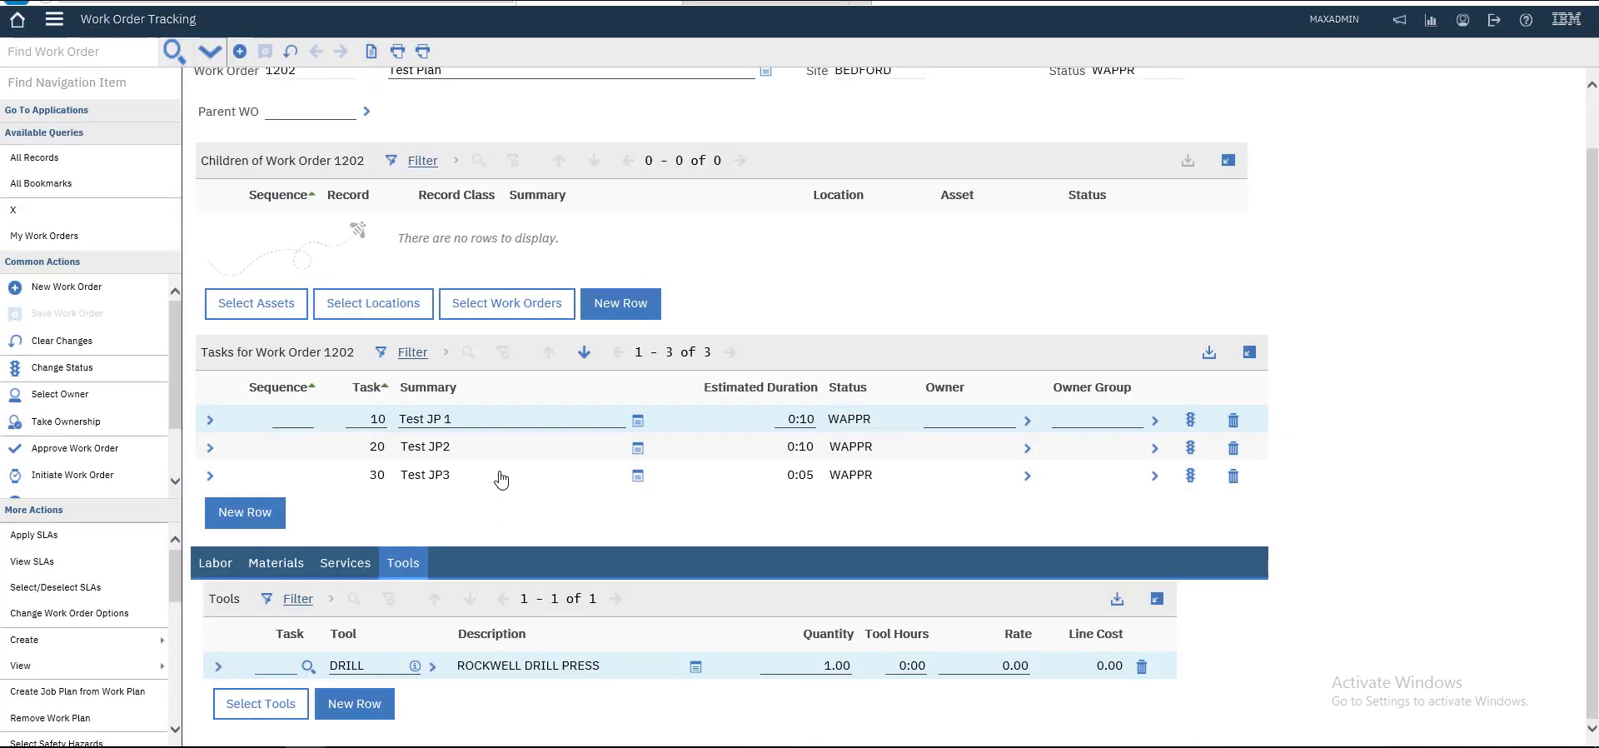
Try to open the list of reports that can be run for work order 1202
scroll(500, 479, "up", 1)
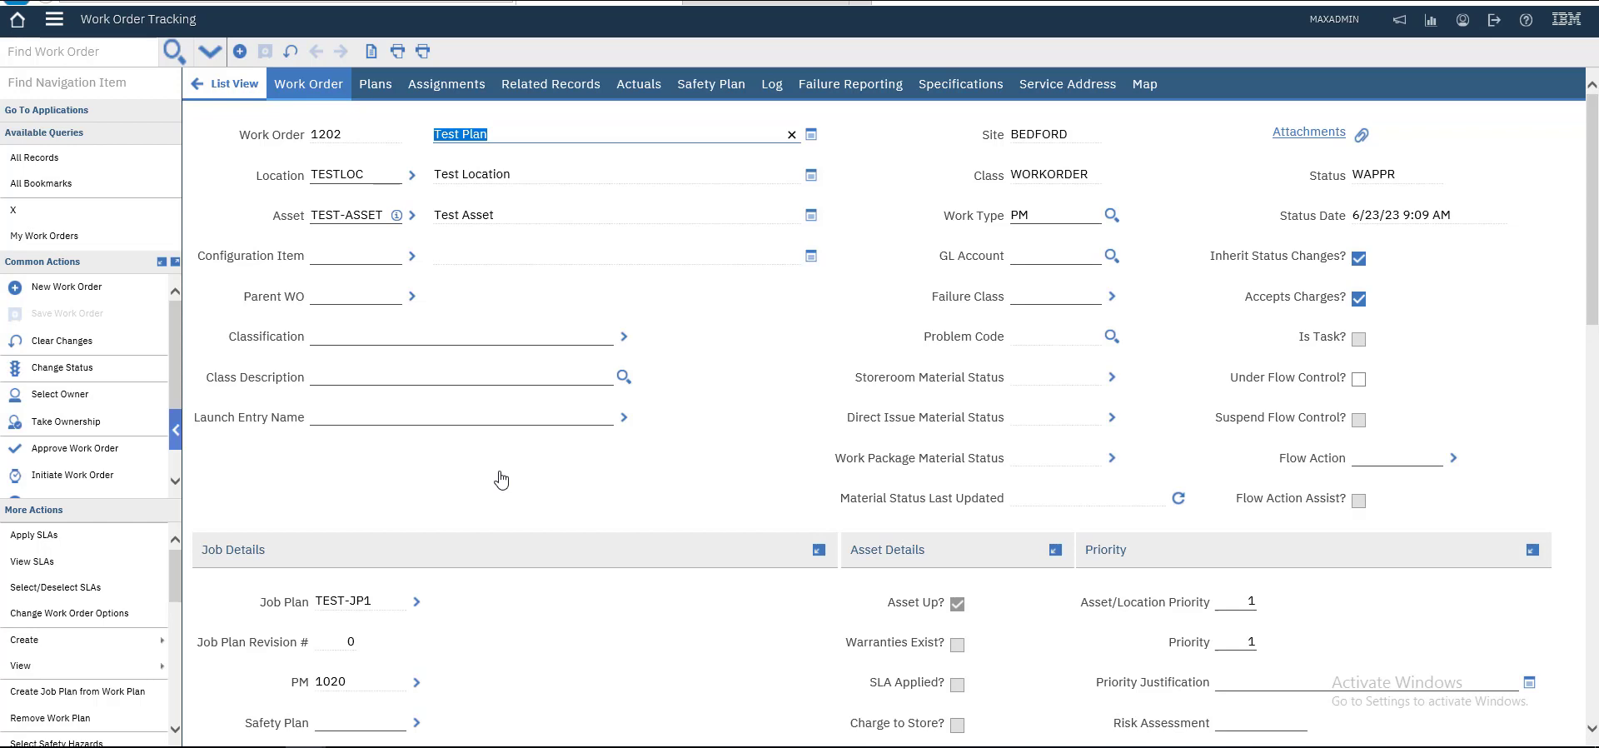
left_click_drag(174, 350, 174, 392)
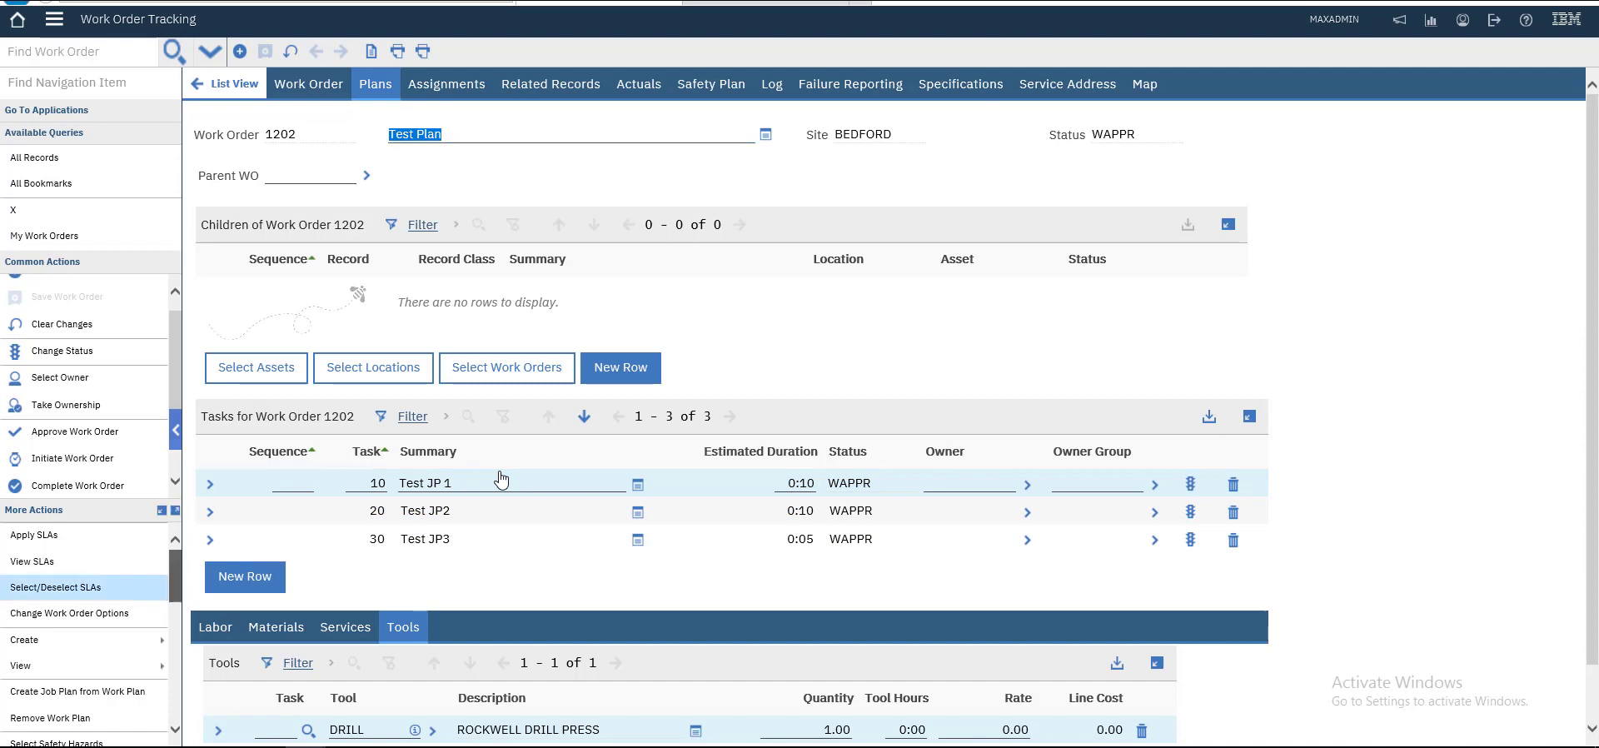
key("Tab")
key("Tab")
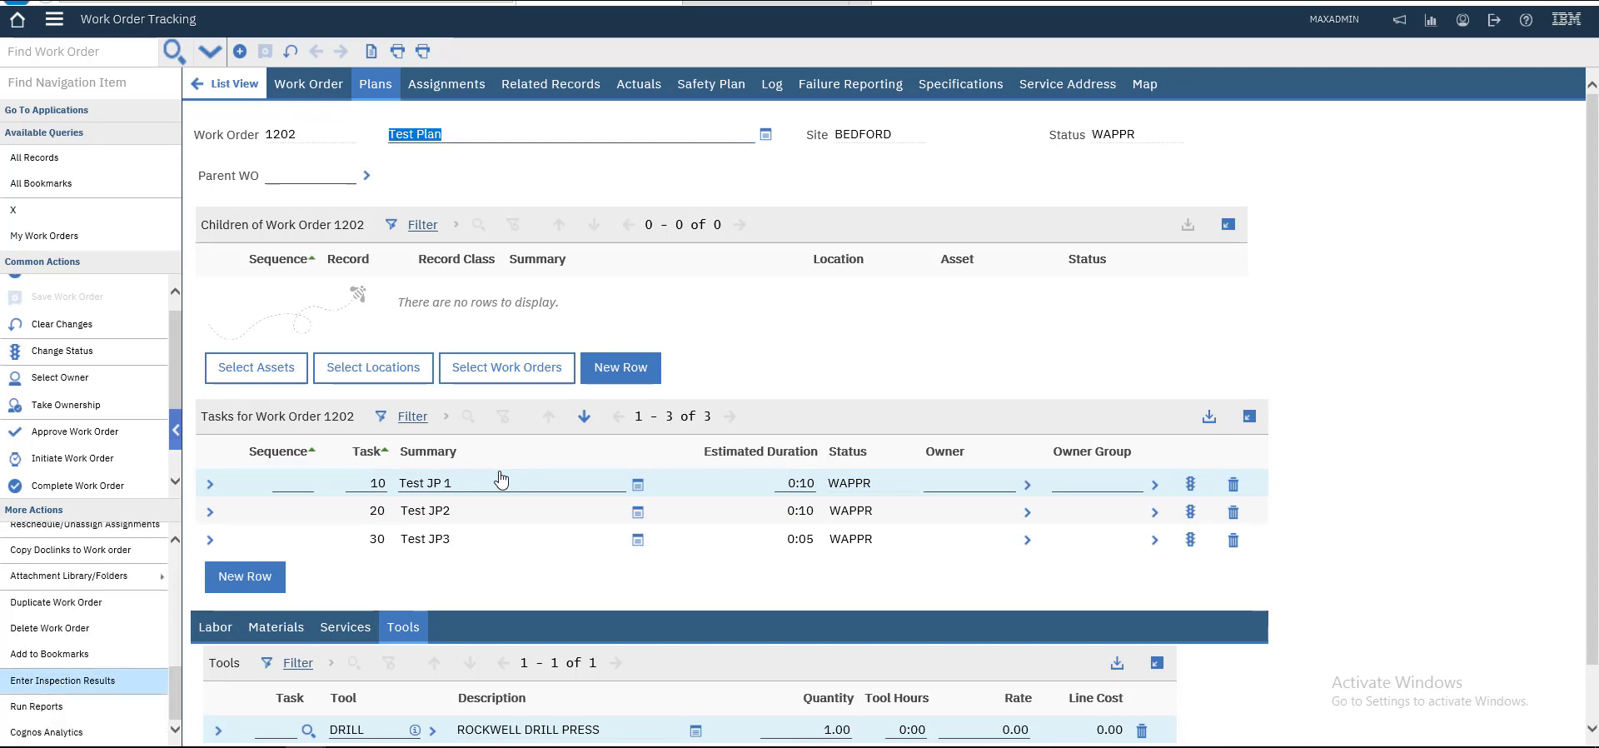
key("Return")
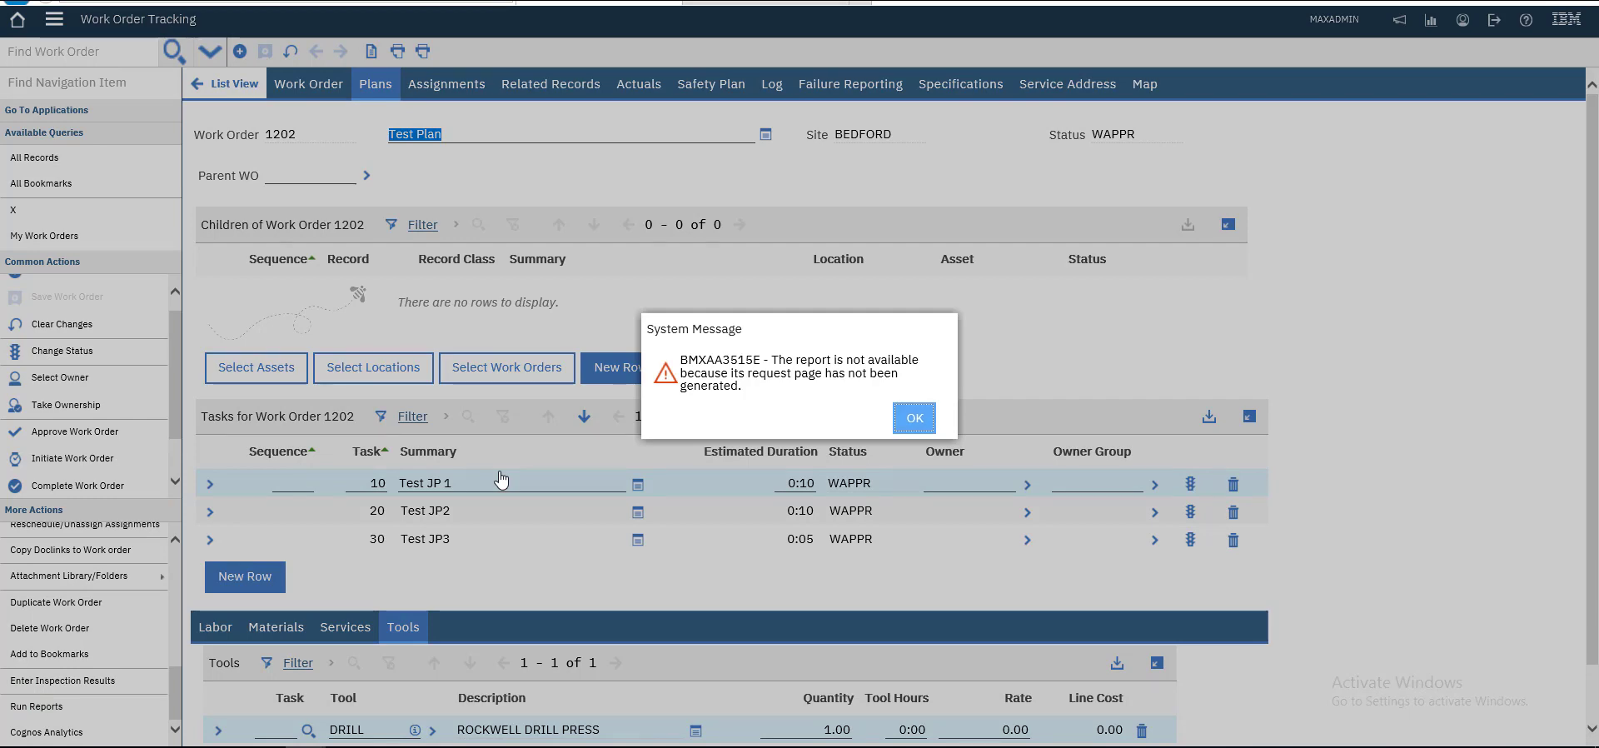
key("Return")
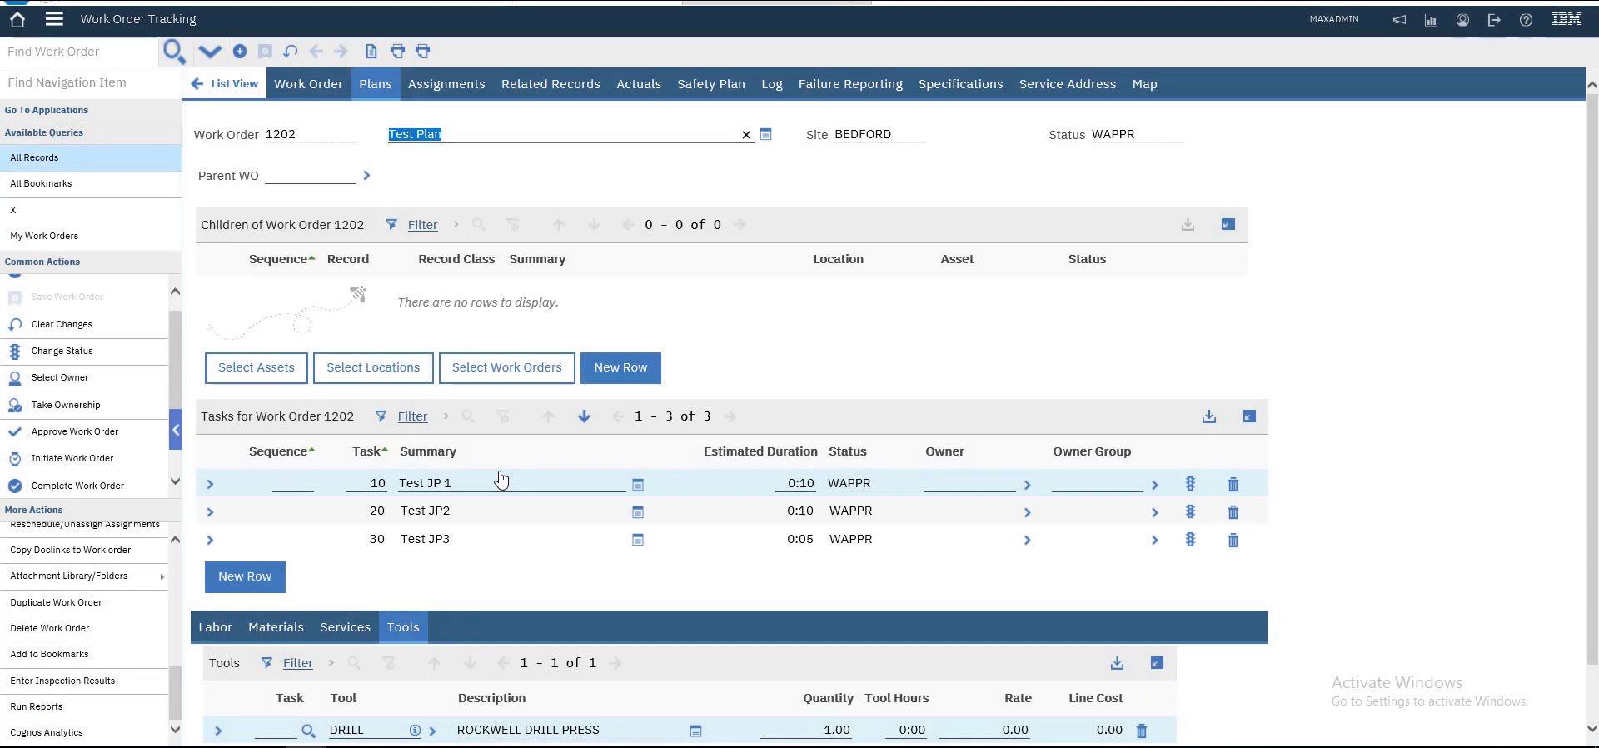
Open the Report Administration application from the Administration module
key("ctrl+g")
key("Down")
key("Down")
key("Down")
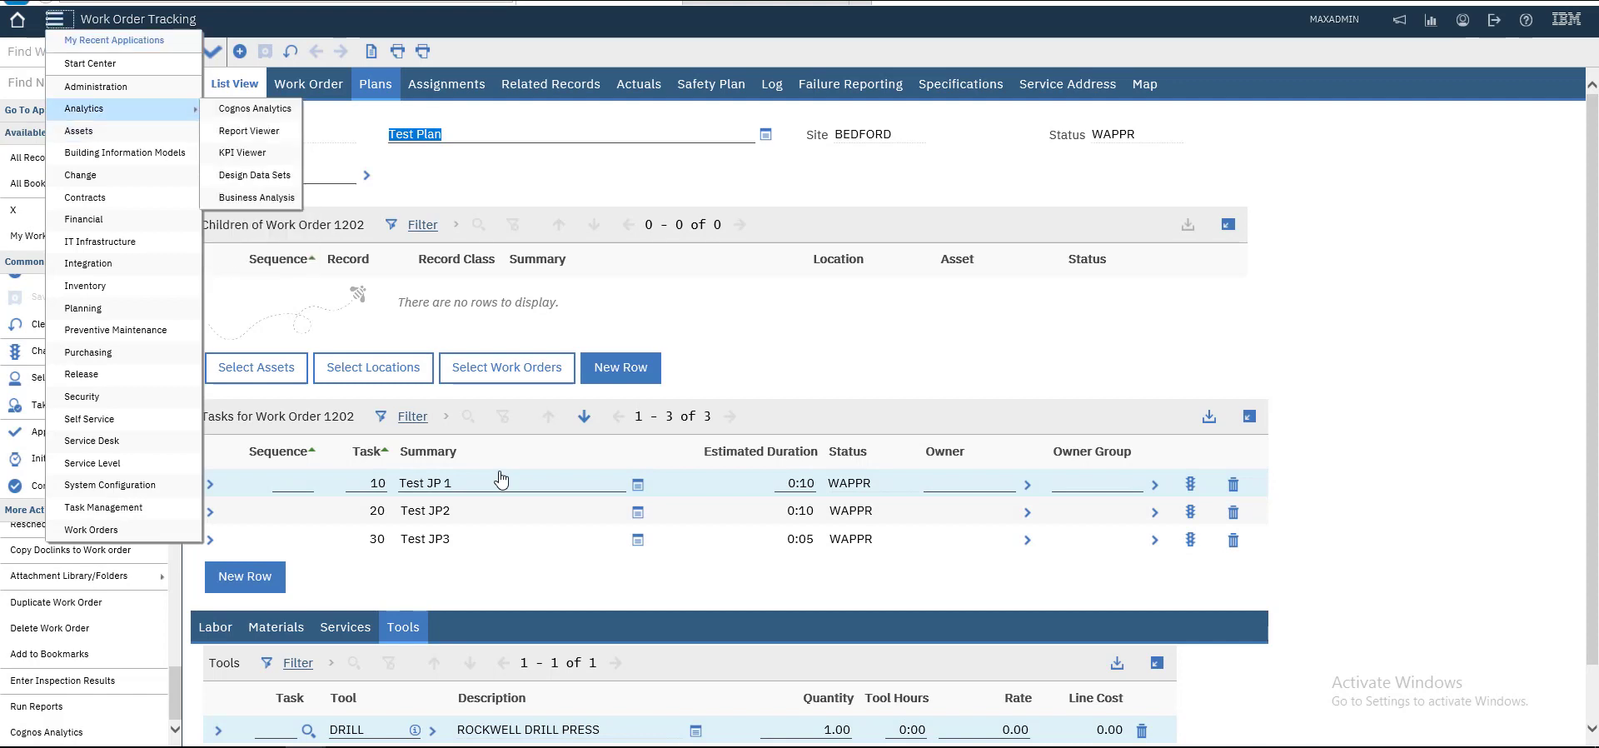
key("Up")
key("Right")
key("Down")
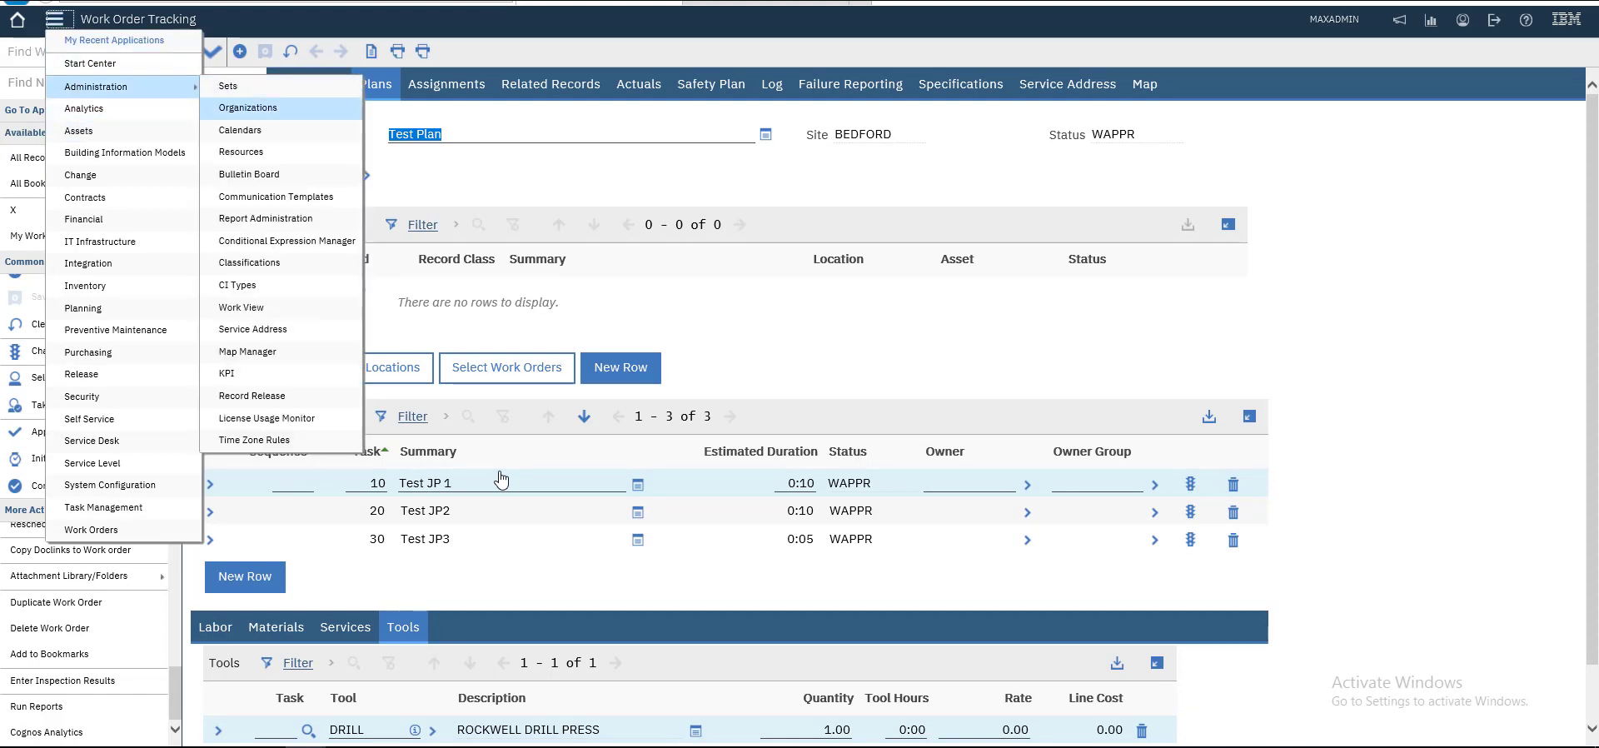
key("Down")
key("Down")
key("Down")
key("Down")
key("Down")
key("Down")
key("Down")
key("Down")
key("Down")
key("Down")
key("Up")
key("Up")
key("Up")
key("Up")
key("Up")
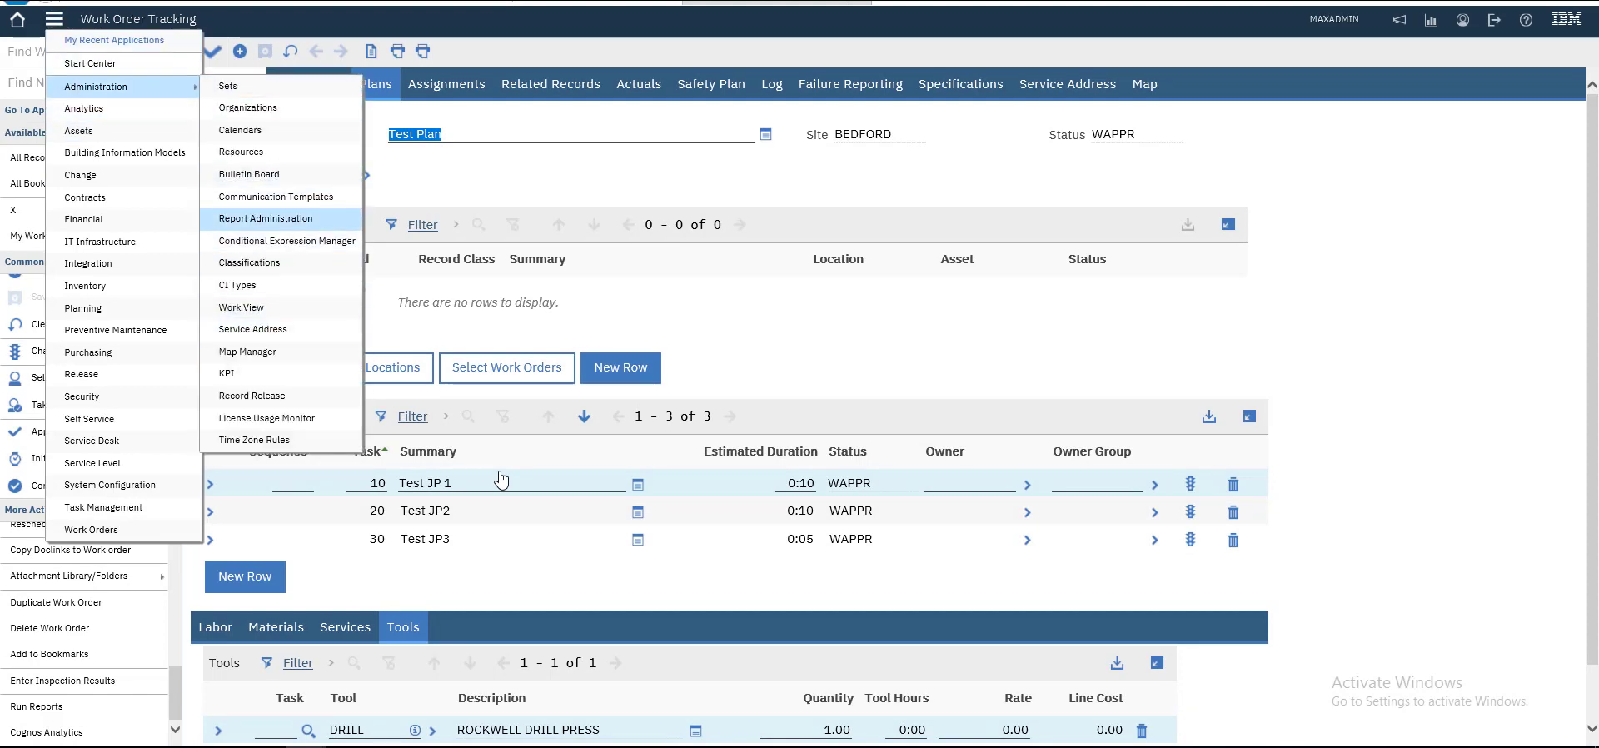
key("Return")
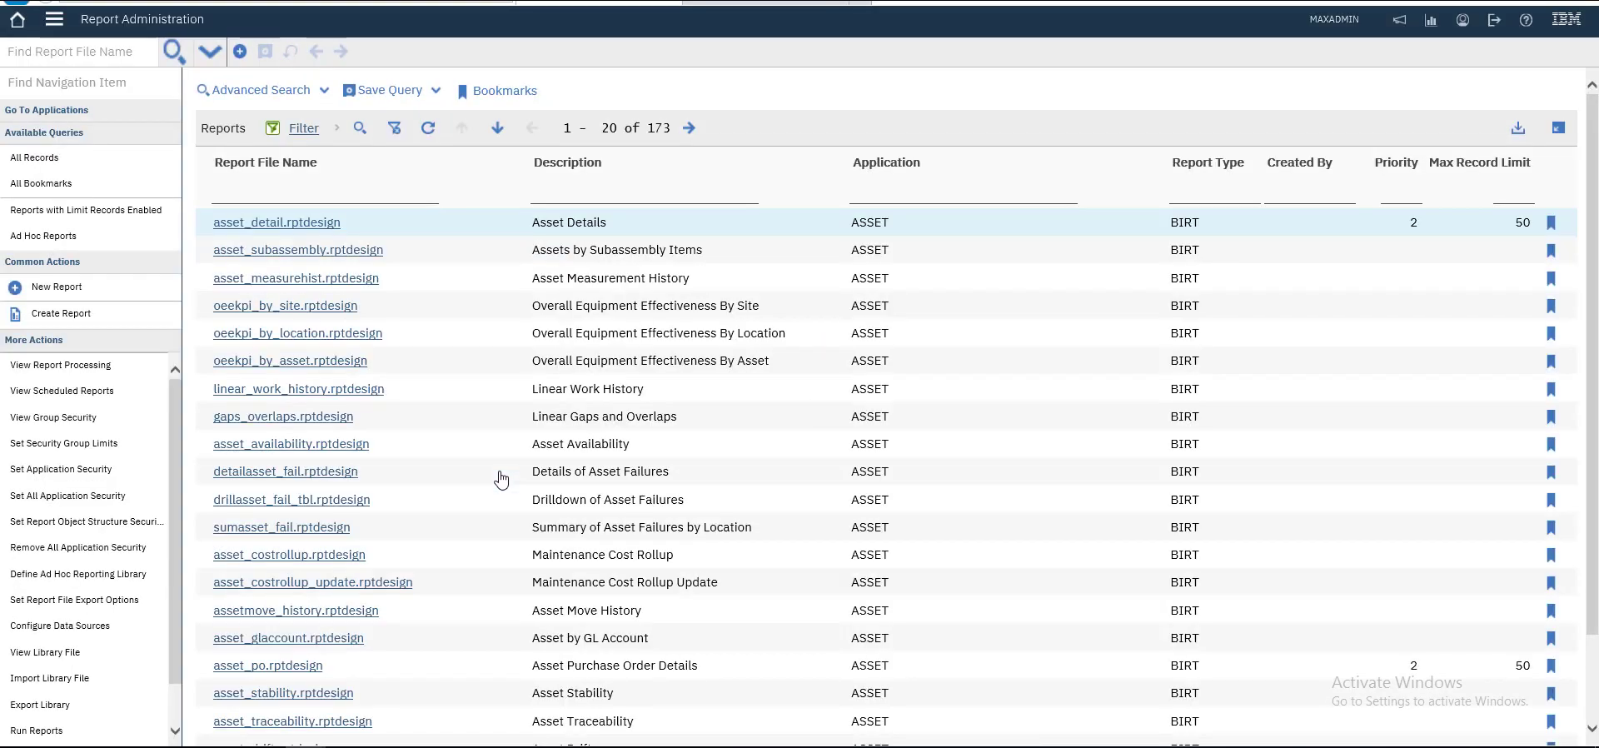
Generate the request pages for the listed reports and close the message
scroll(500, 478, "down", 2)
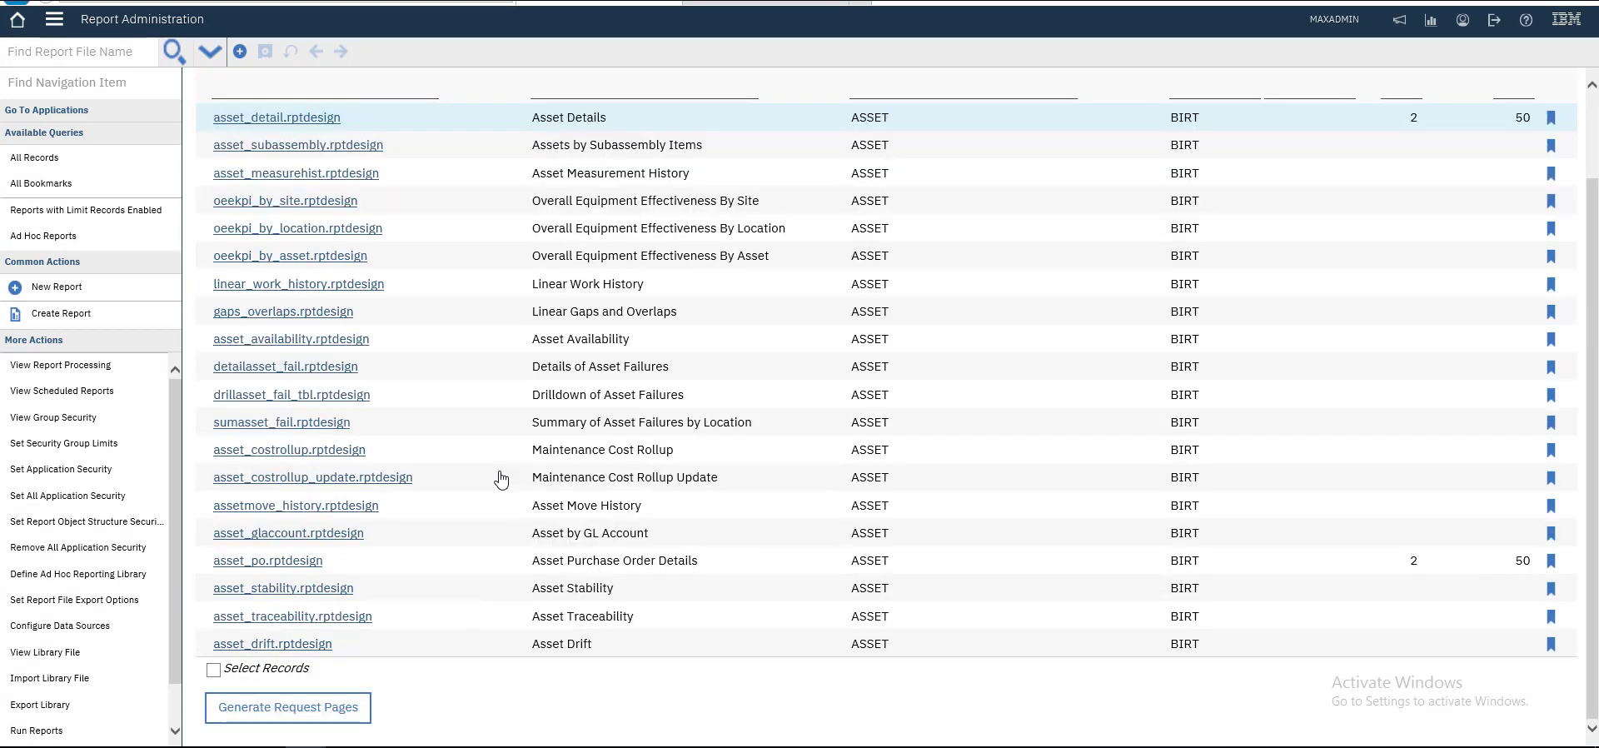
key("Return")
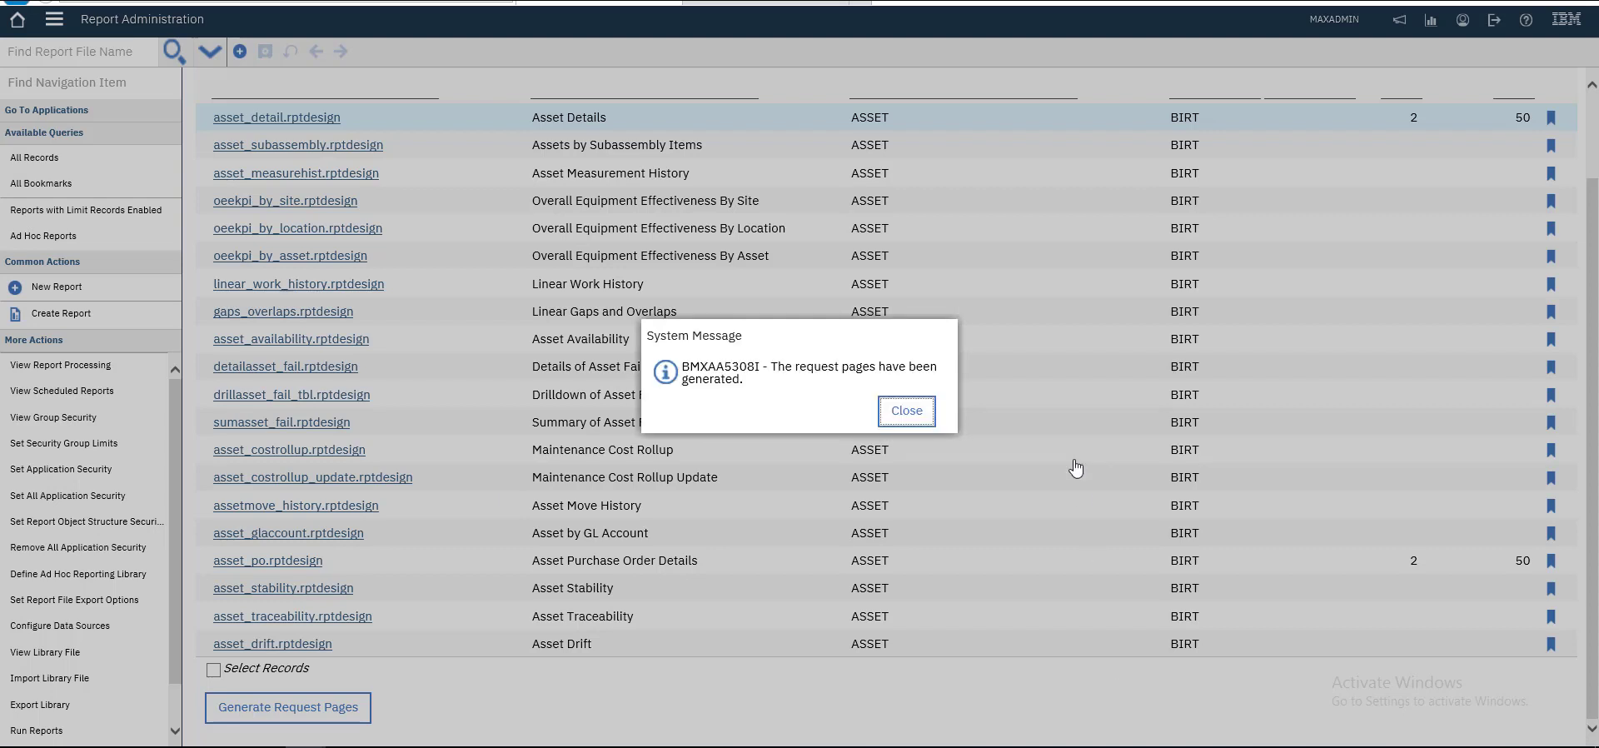
left_click(898, 409)
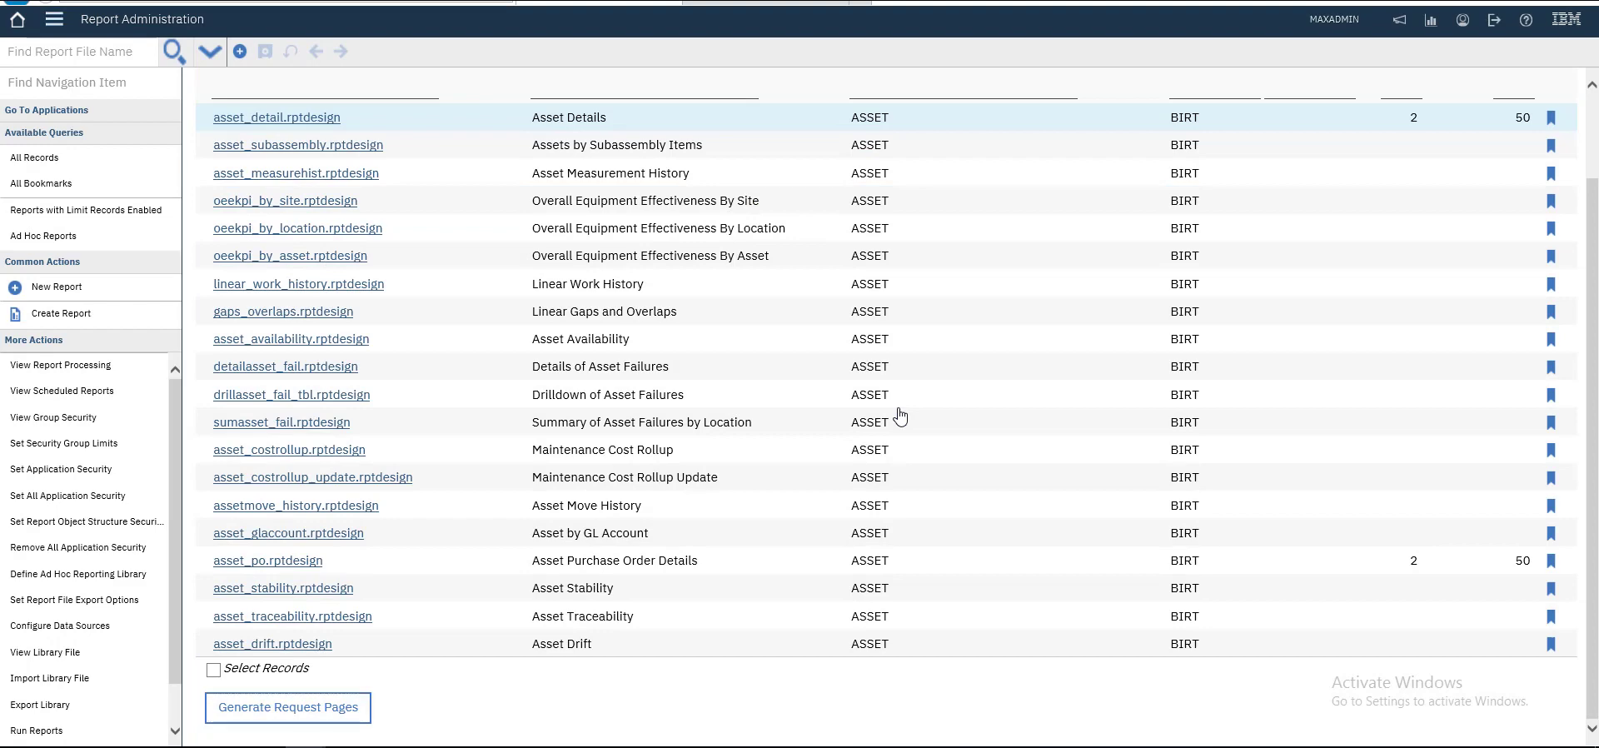
Go back to the Work Order Tracking application and list the work orders
key("ctrl+g")
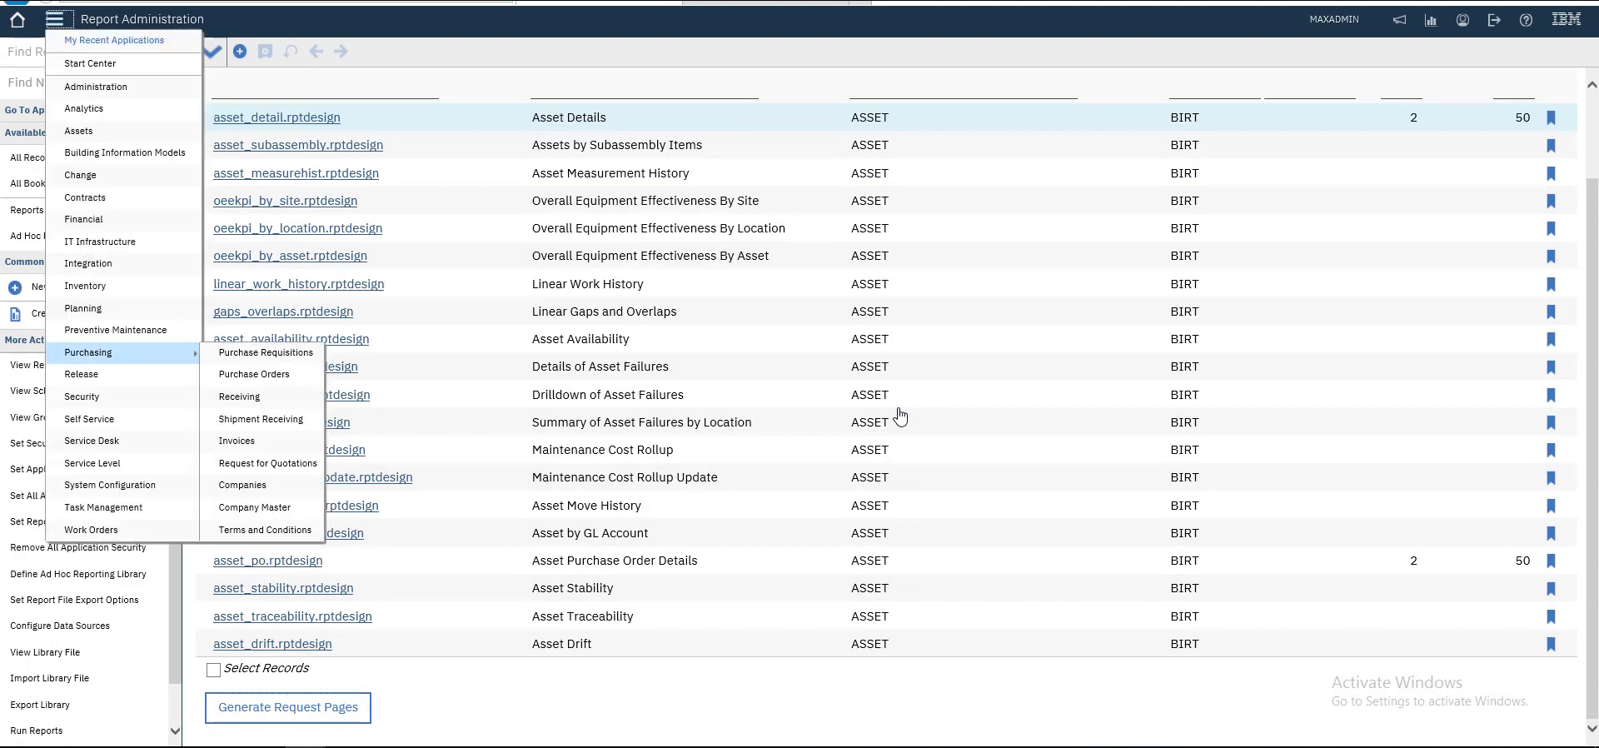
mouse_move(91, 529)
key("Return")
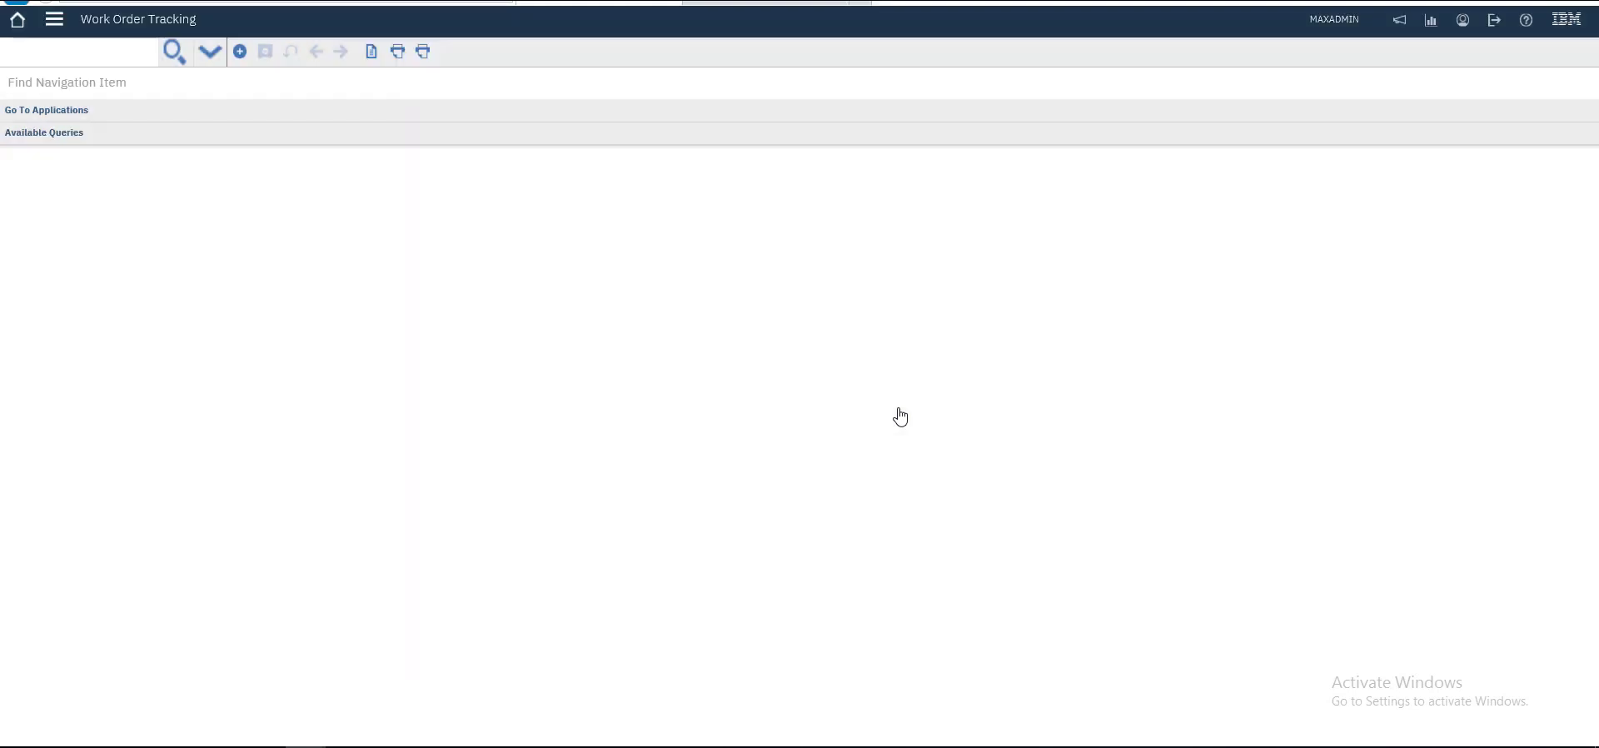
key("Return")
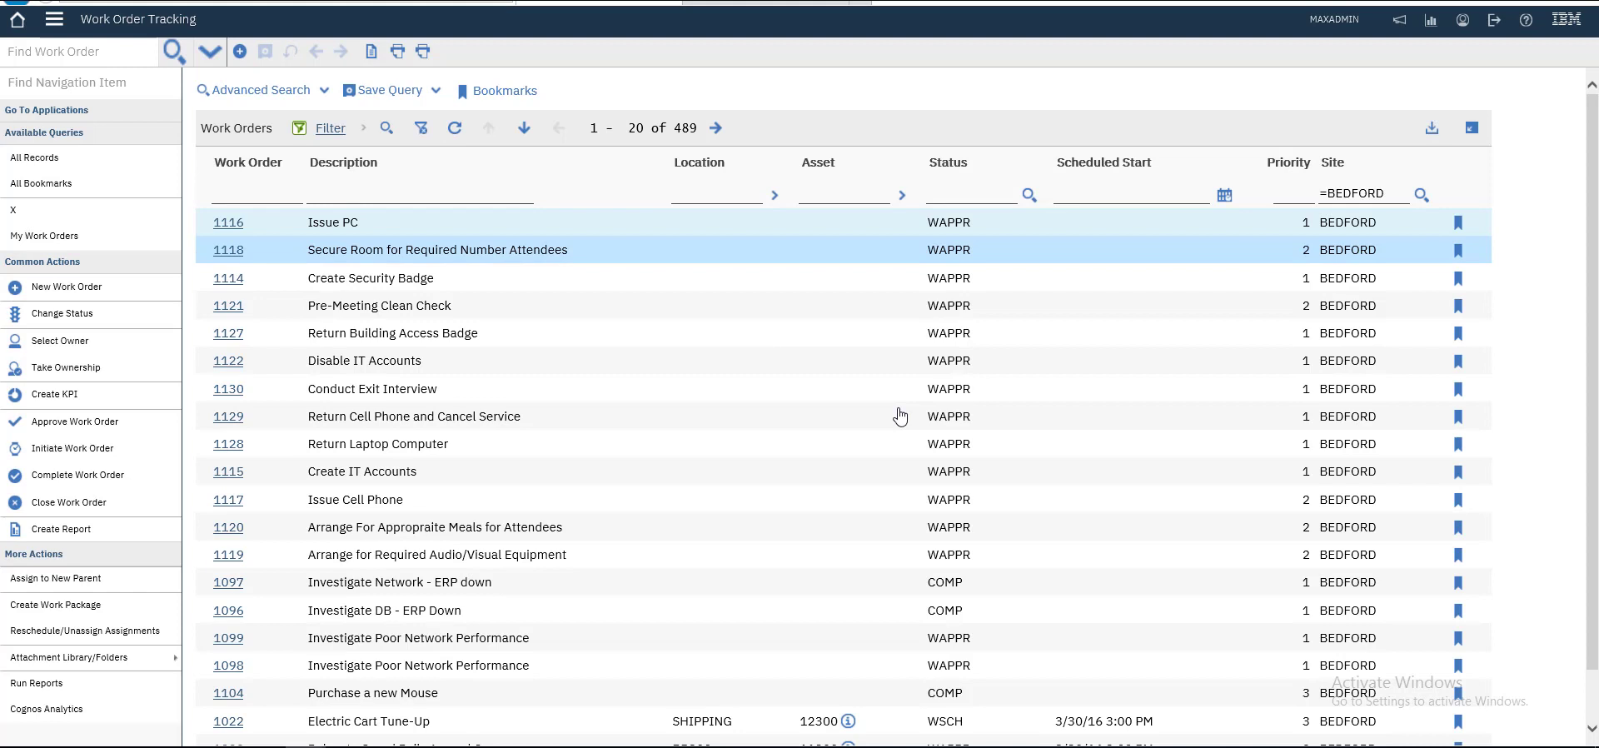
Filter the work orders by asset "test" and open work order 1202
left_click(843, 194)
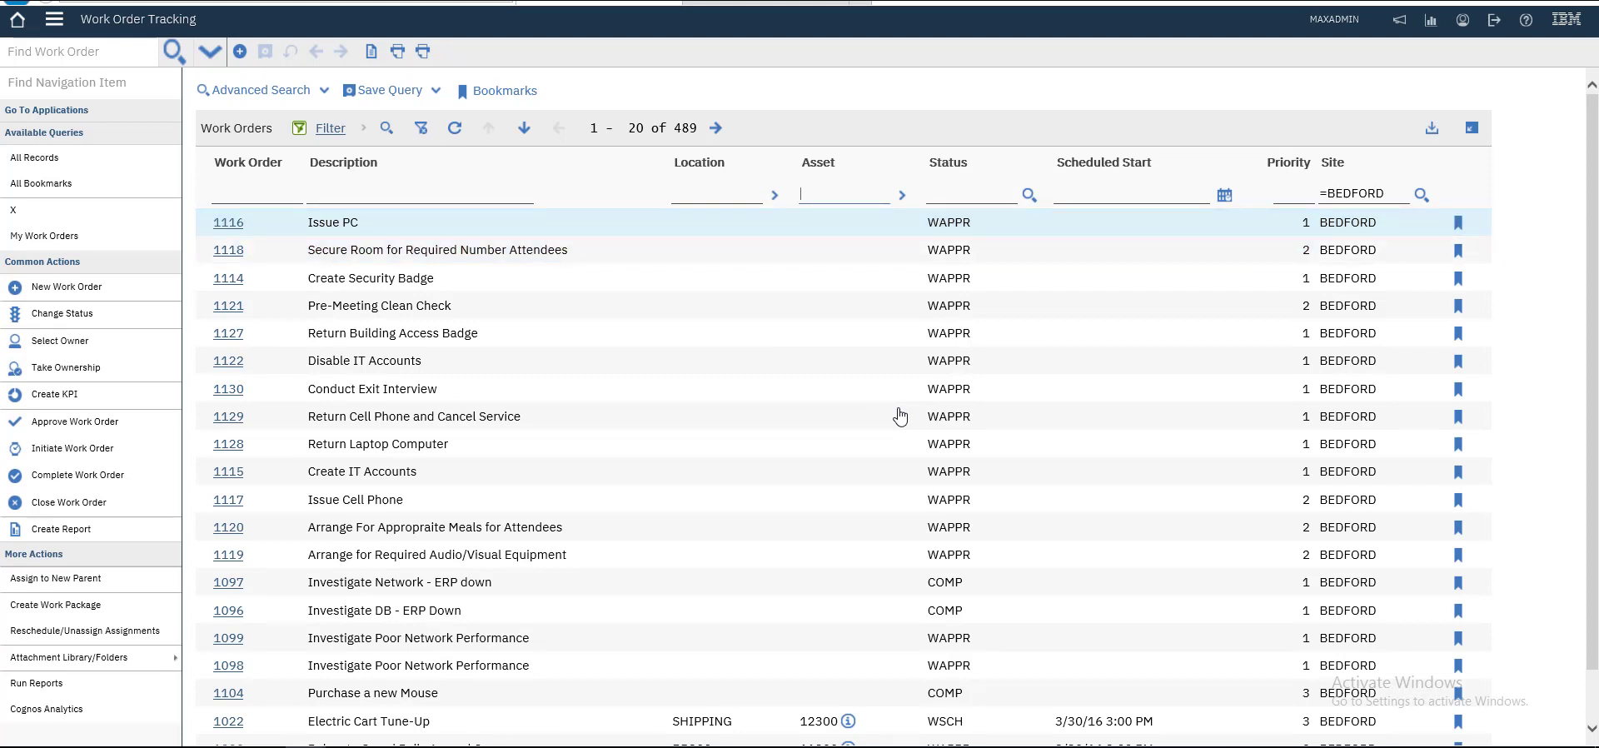
type("test")
key("Return")
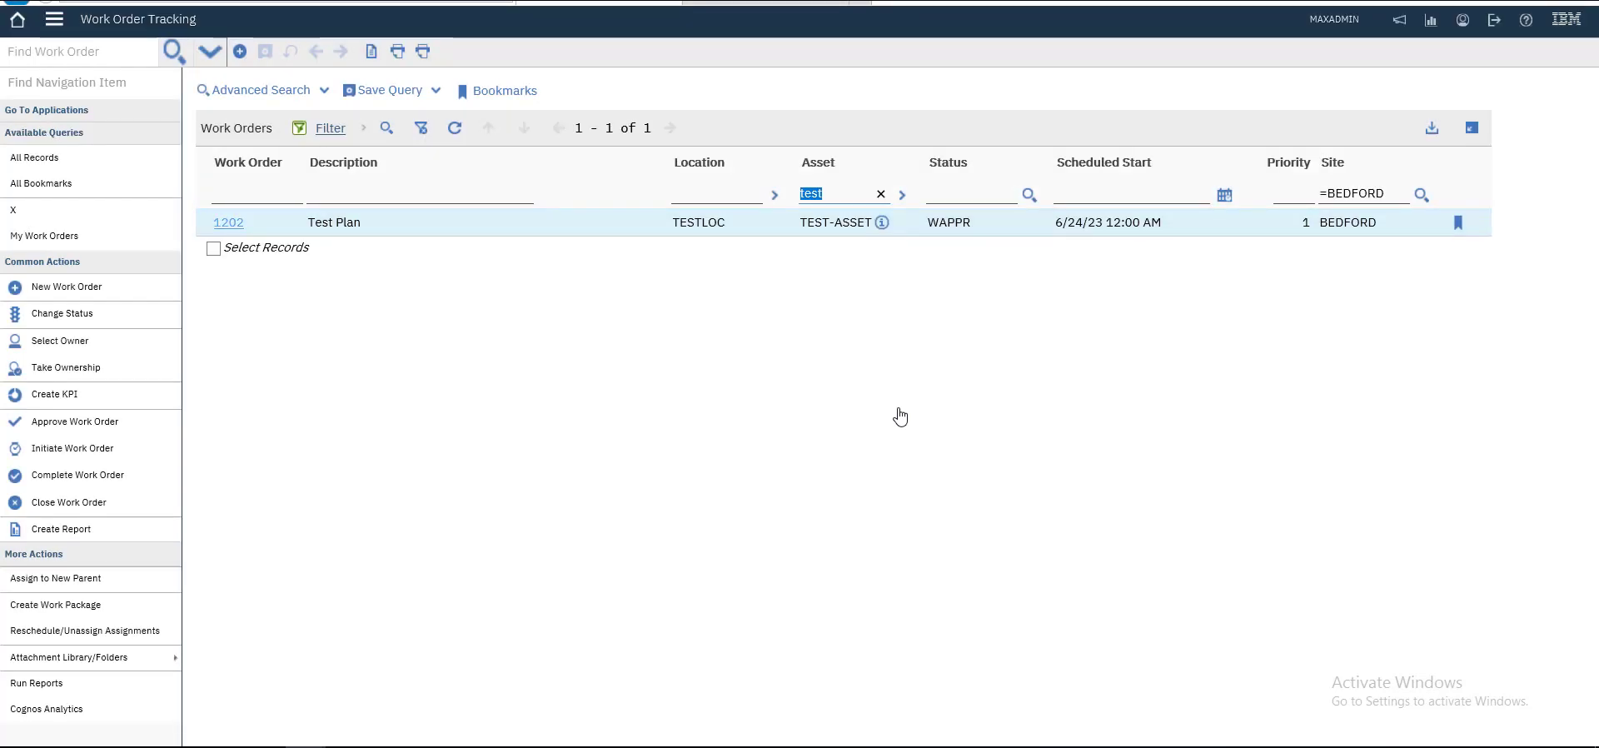
key("Return")
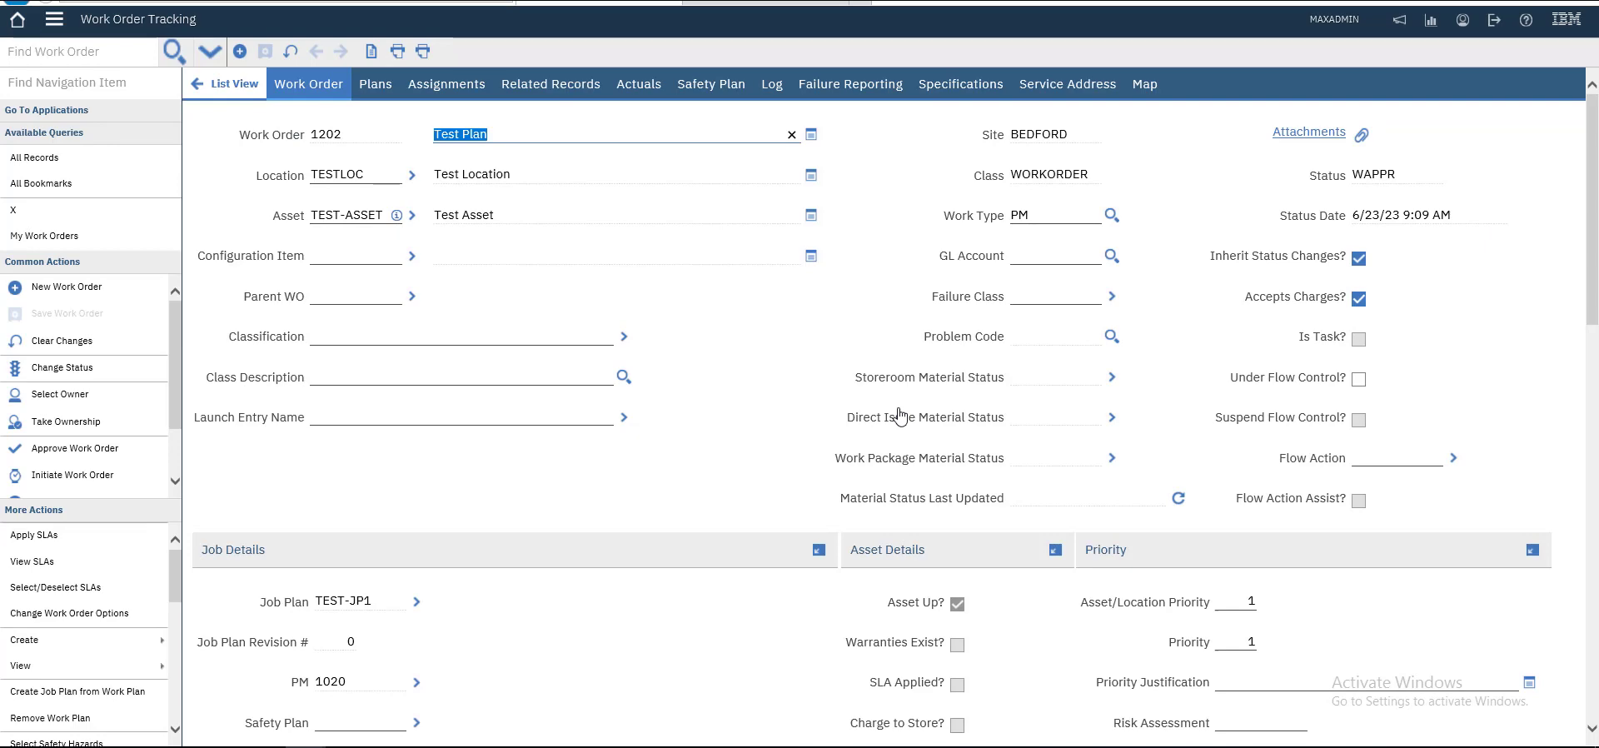
Run the Work Order Details report for work order 1202, allowing the site's pop-up once
scroll(899, 416, "down", 10)
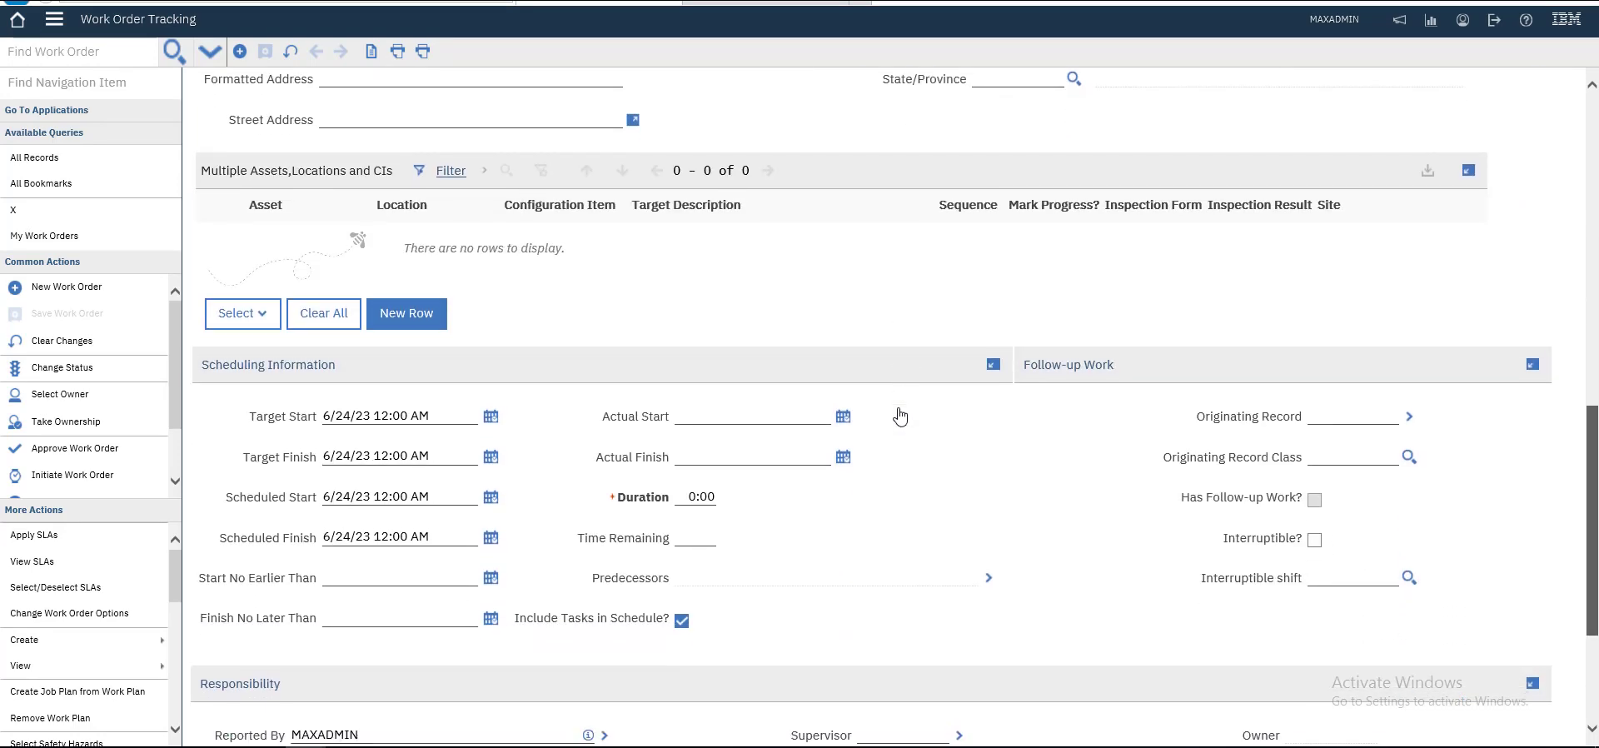
scroll(899, 416, "up", 10)
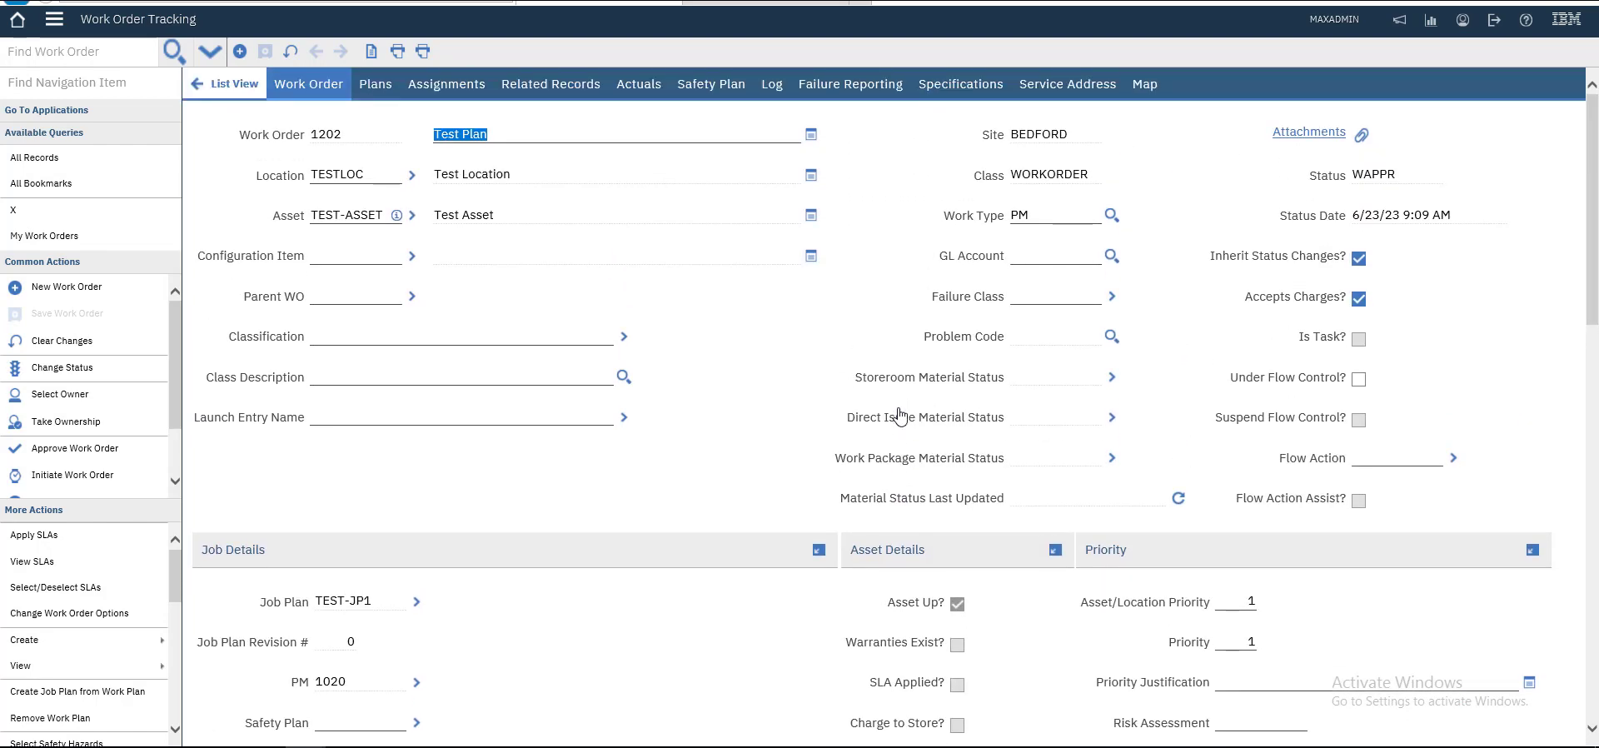
left_click_drag(175, 575, 175, 677)
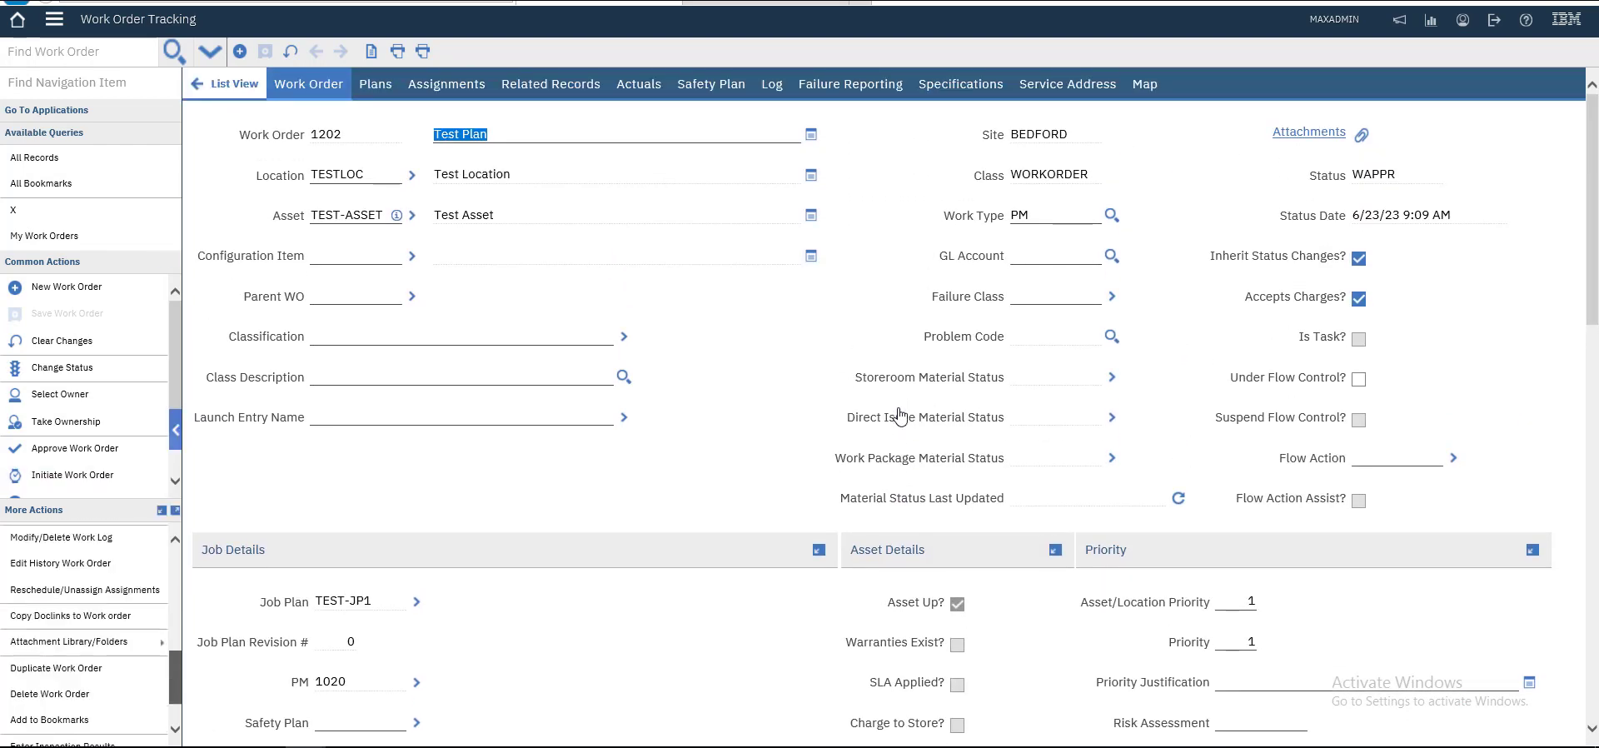
scroll(83, 633, "down", 2)
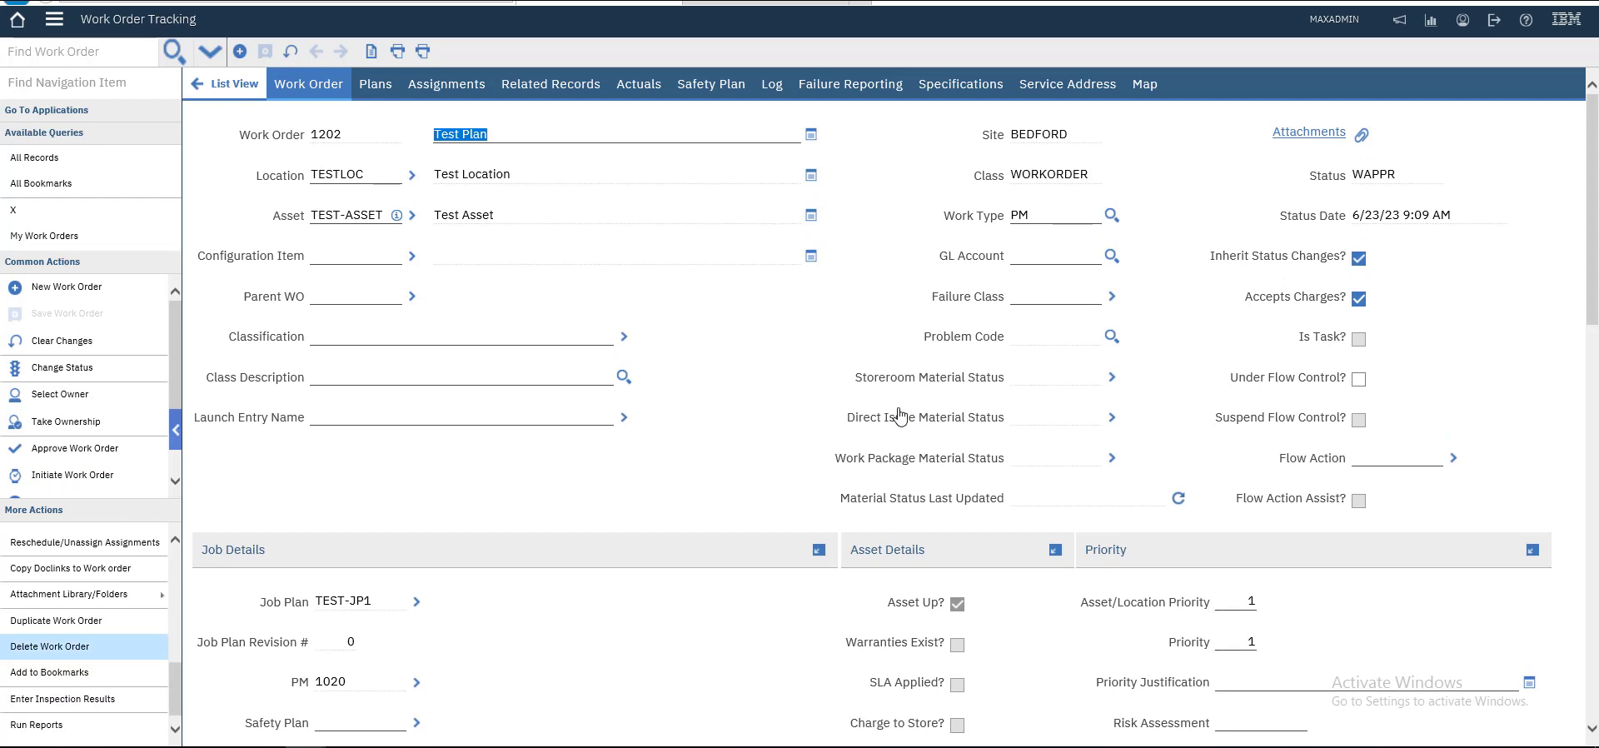
left_click(36, 725)
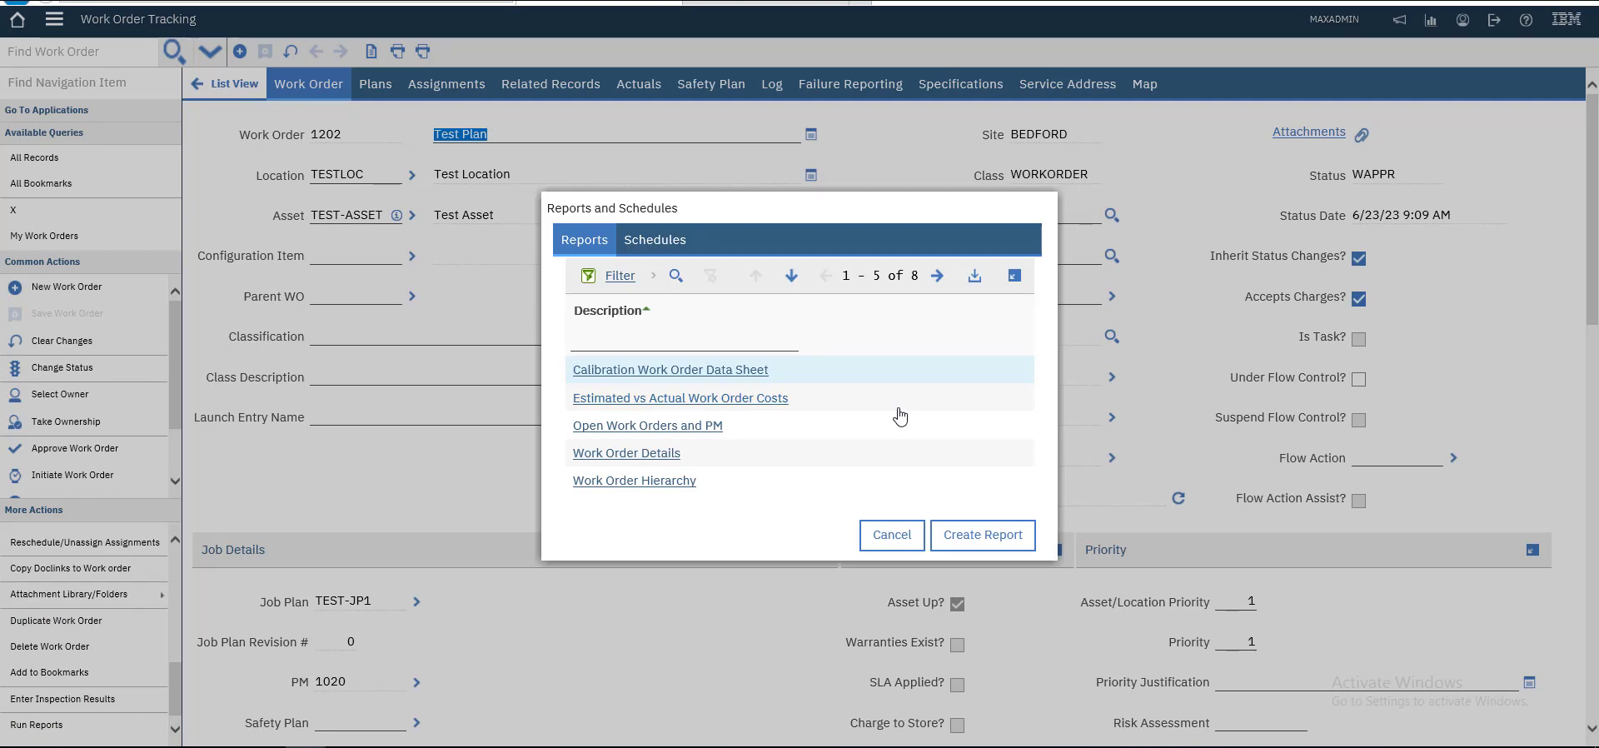
left_click(626, 452)
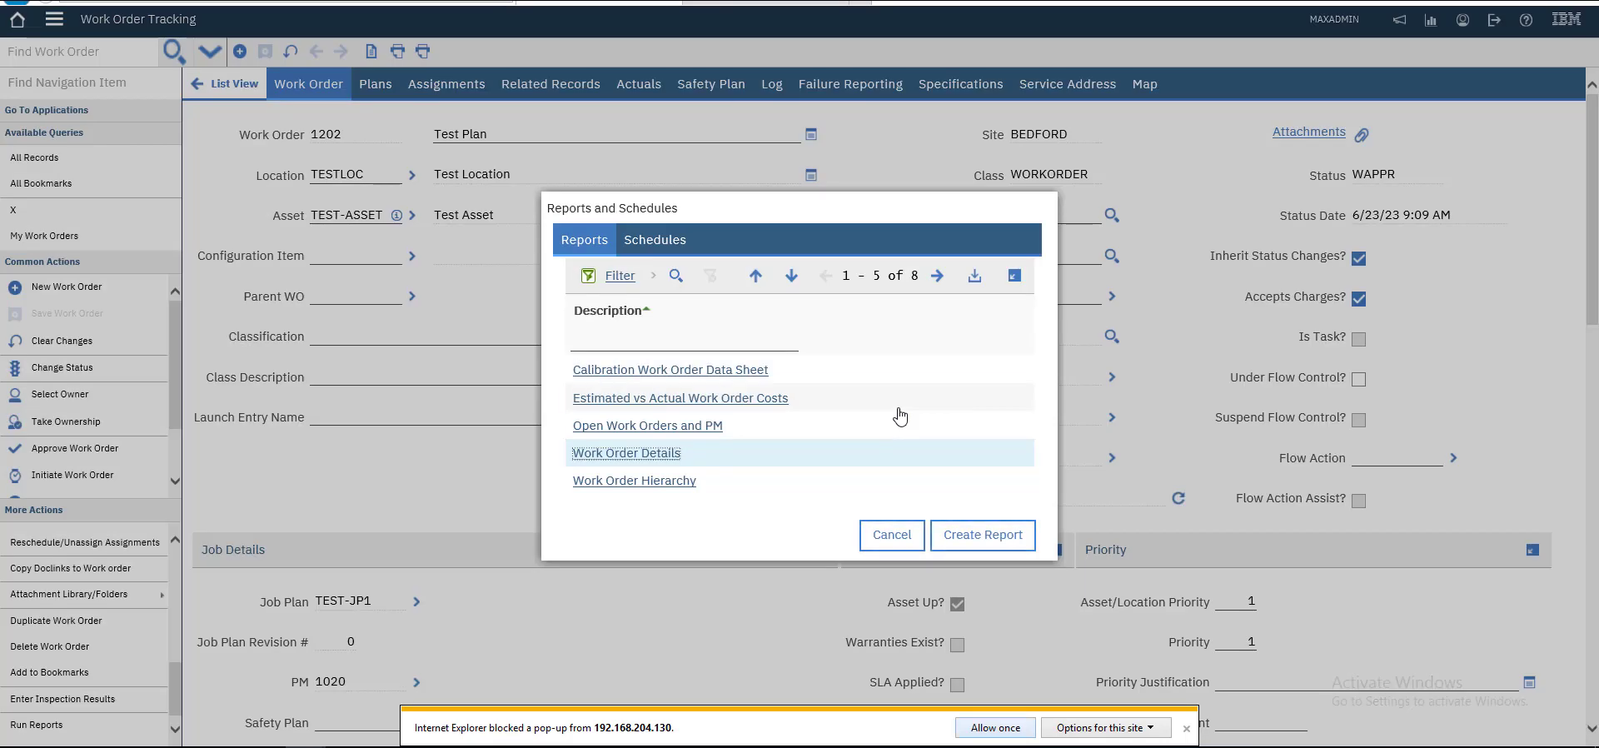
key("Return")
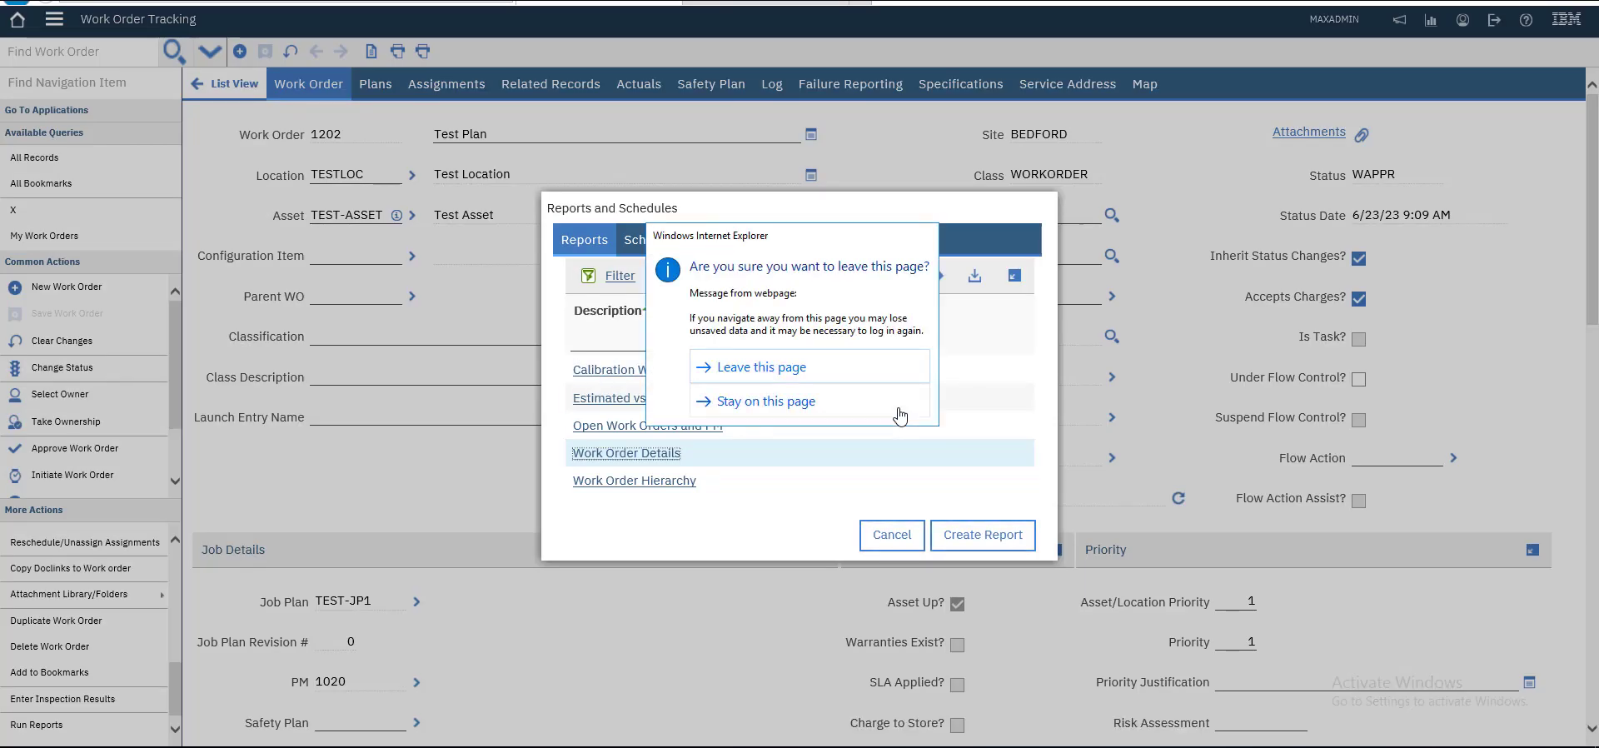
left_click(899, 409)
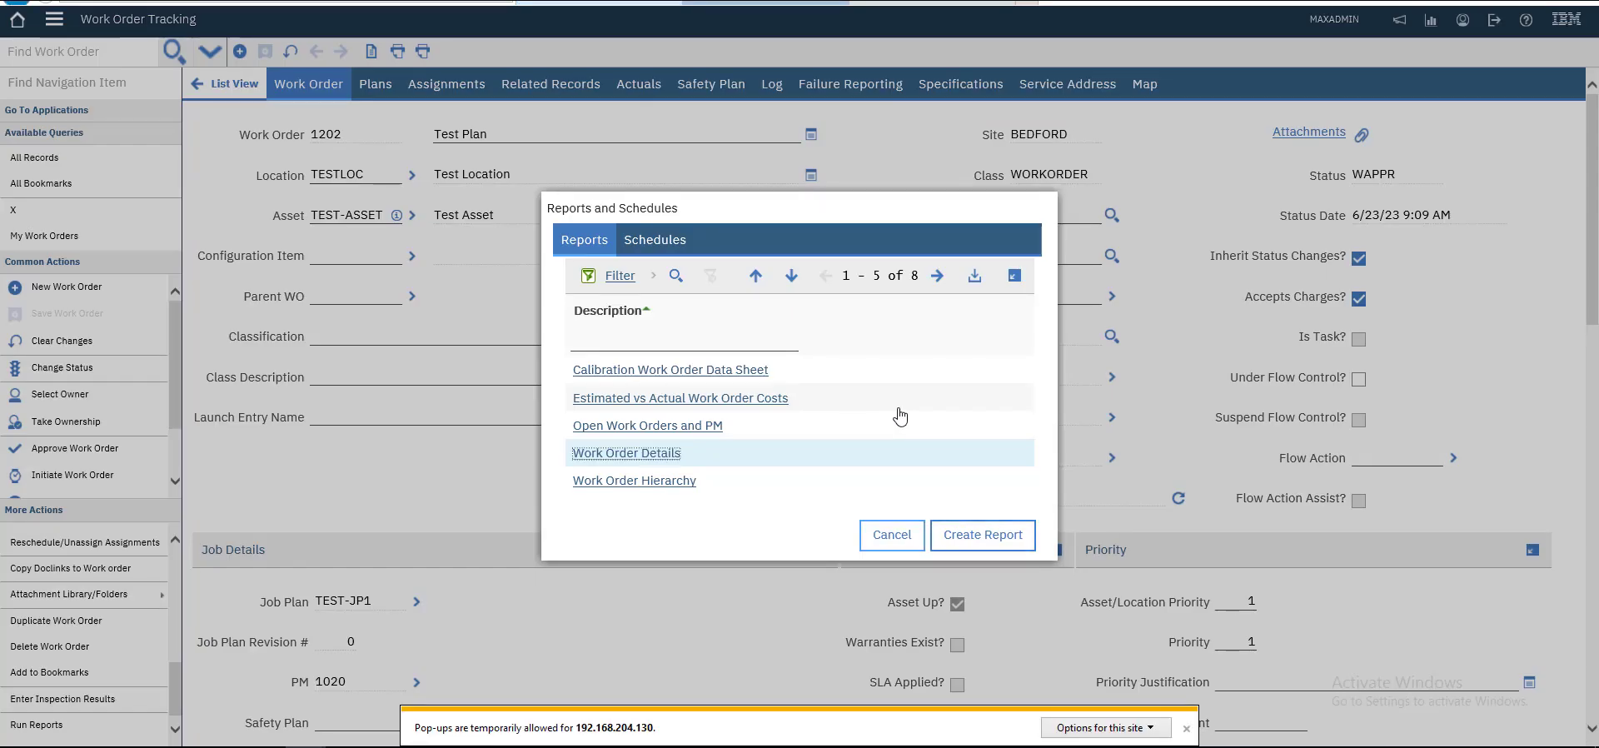
left_click(898, 408)
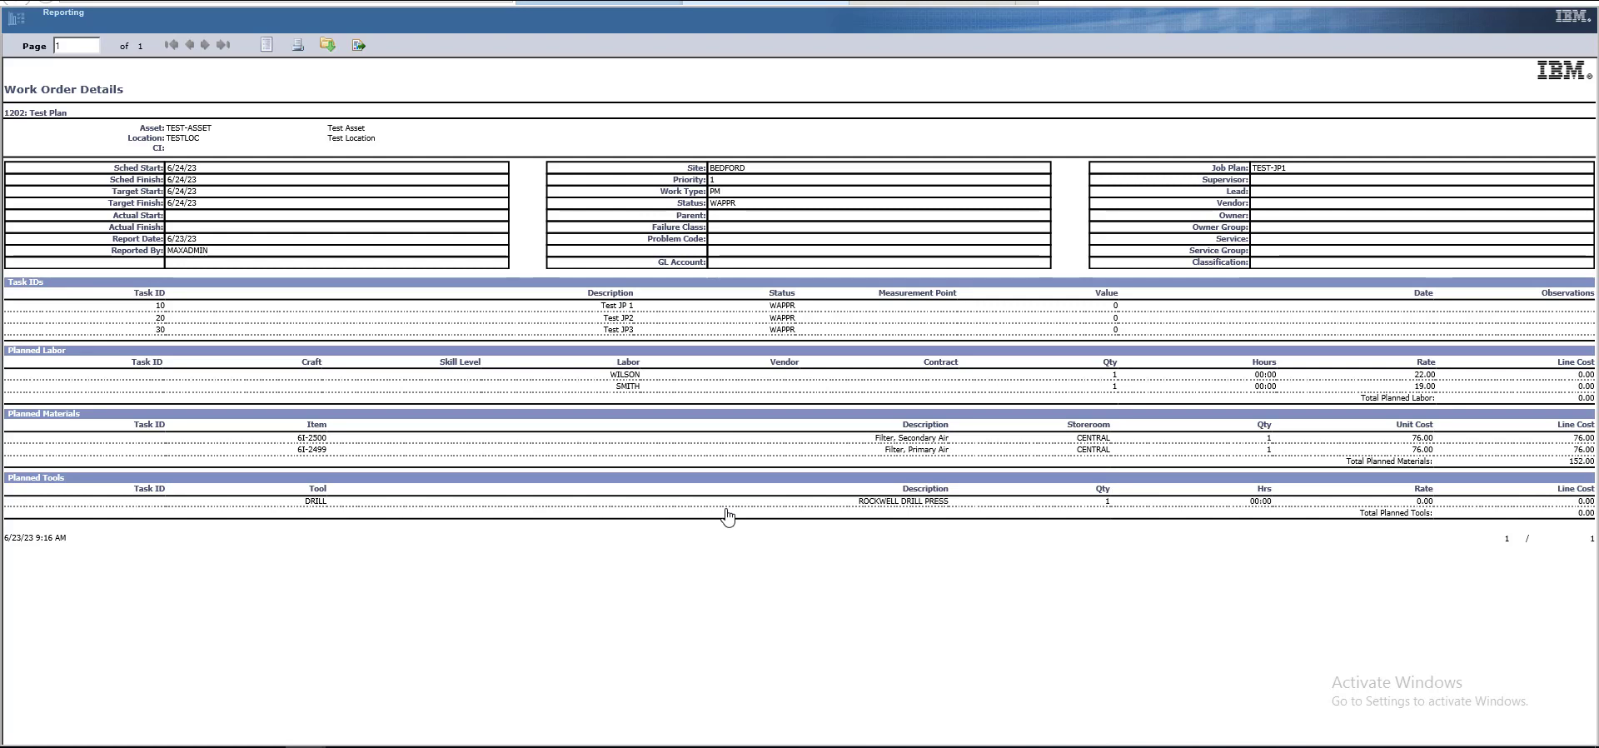
Return from the report to work order 1202 and change its status to In Progress
key("ctrl+shift+Tab")
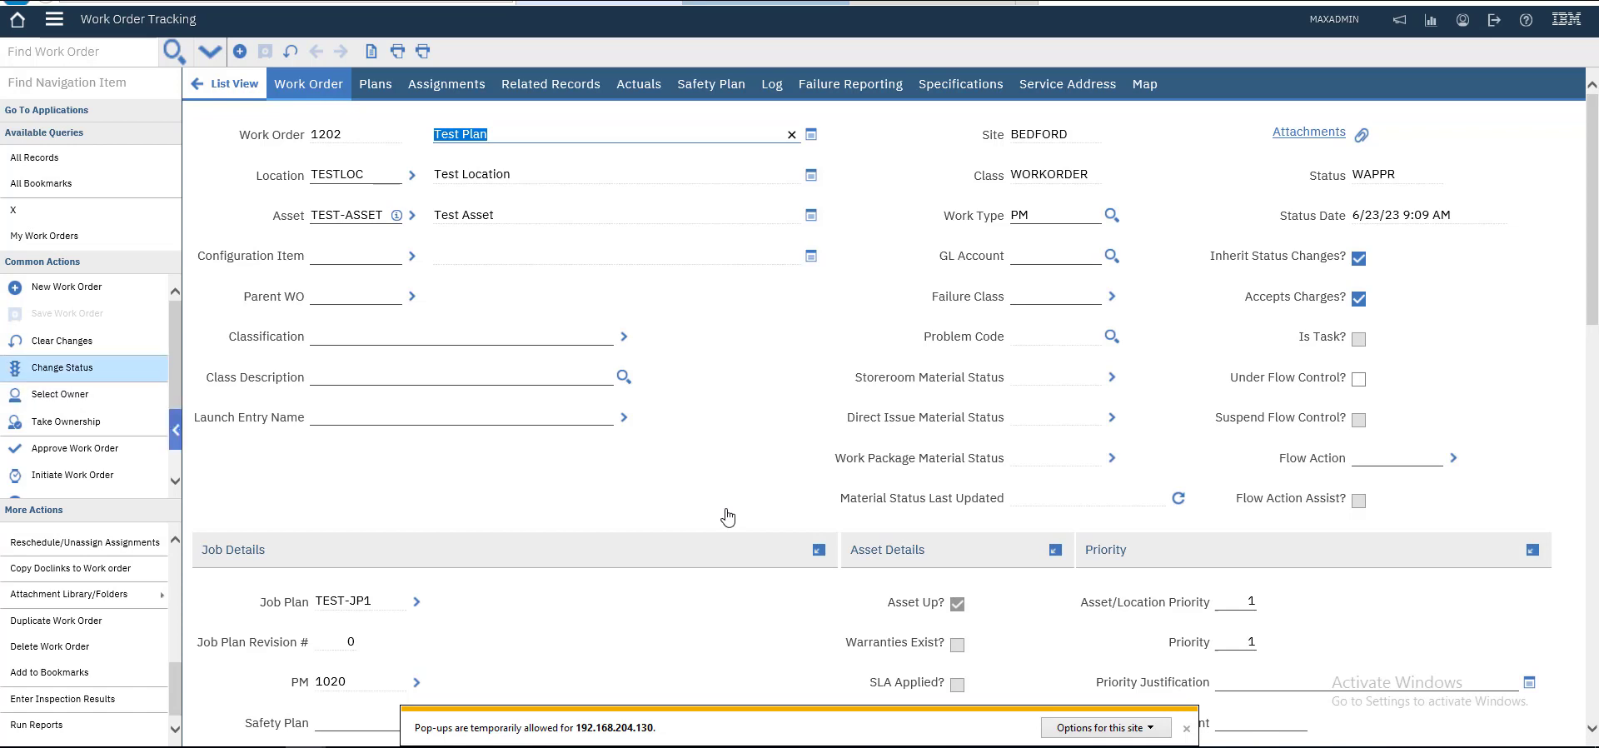
key("ctrl+alt+h")
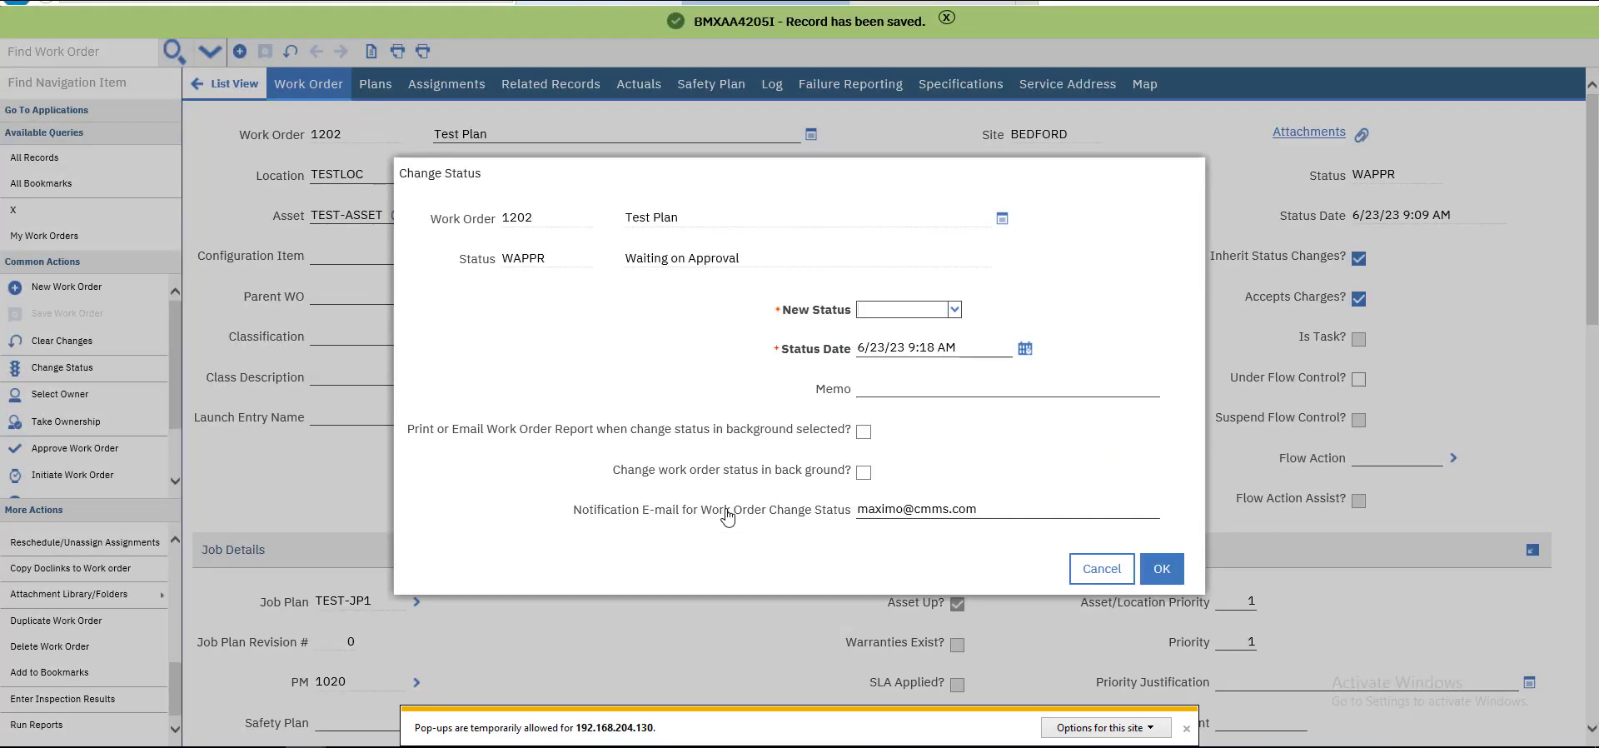
key("Down")
key("Down")
key("Down")
key("Down")
key("Down")
key("Down")
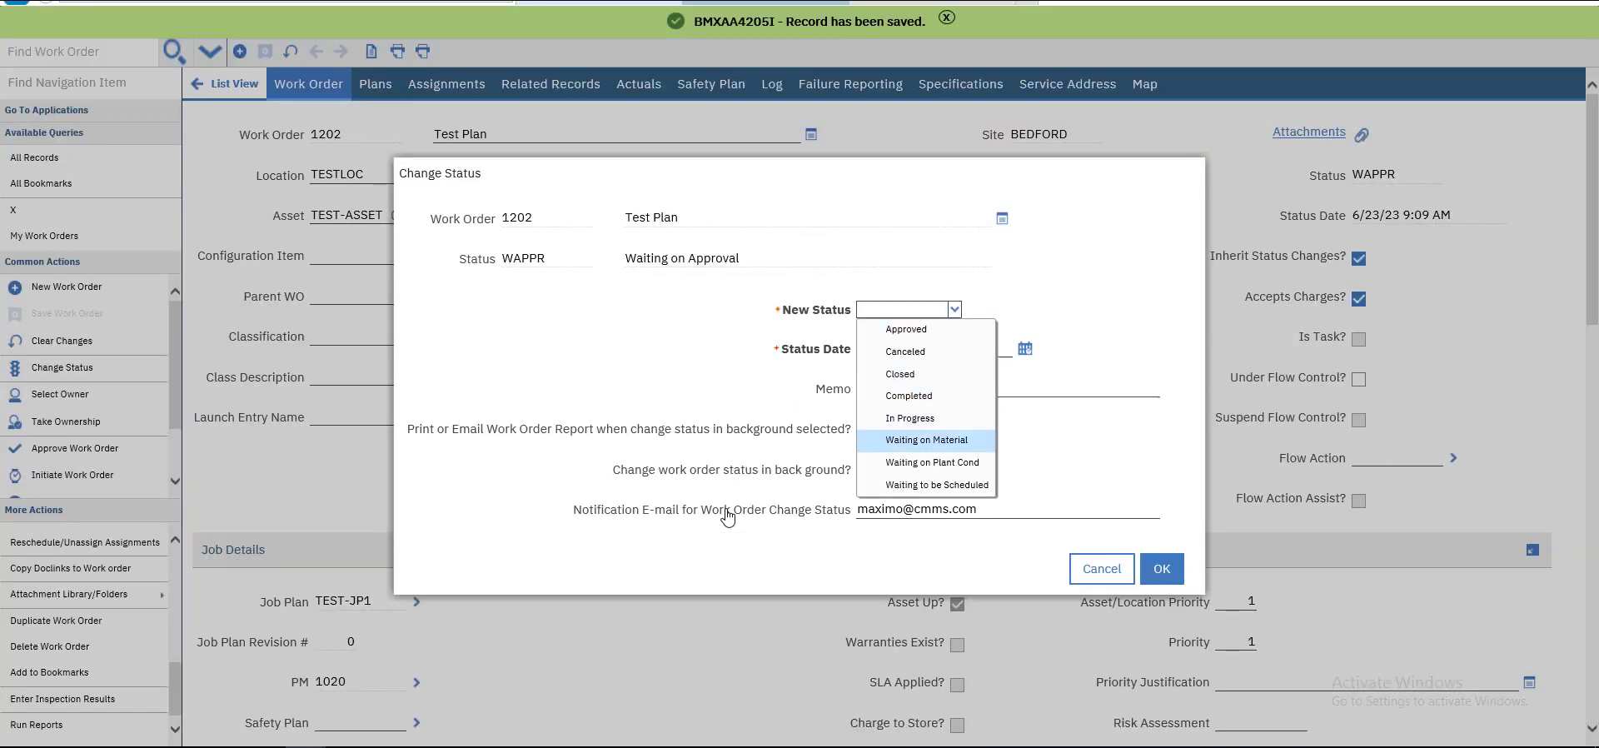
key("Up")
key("Return")
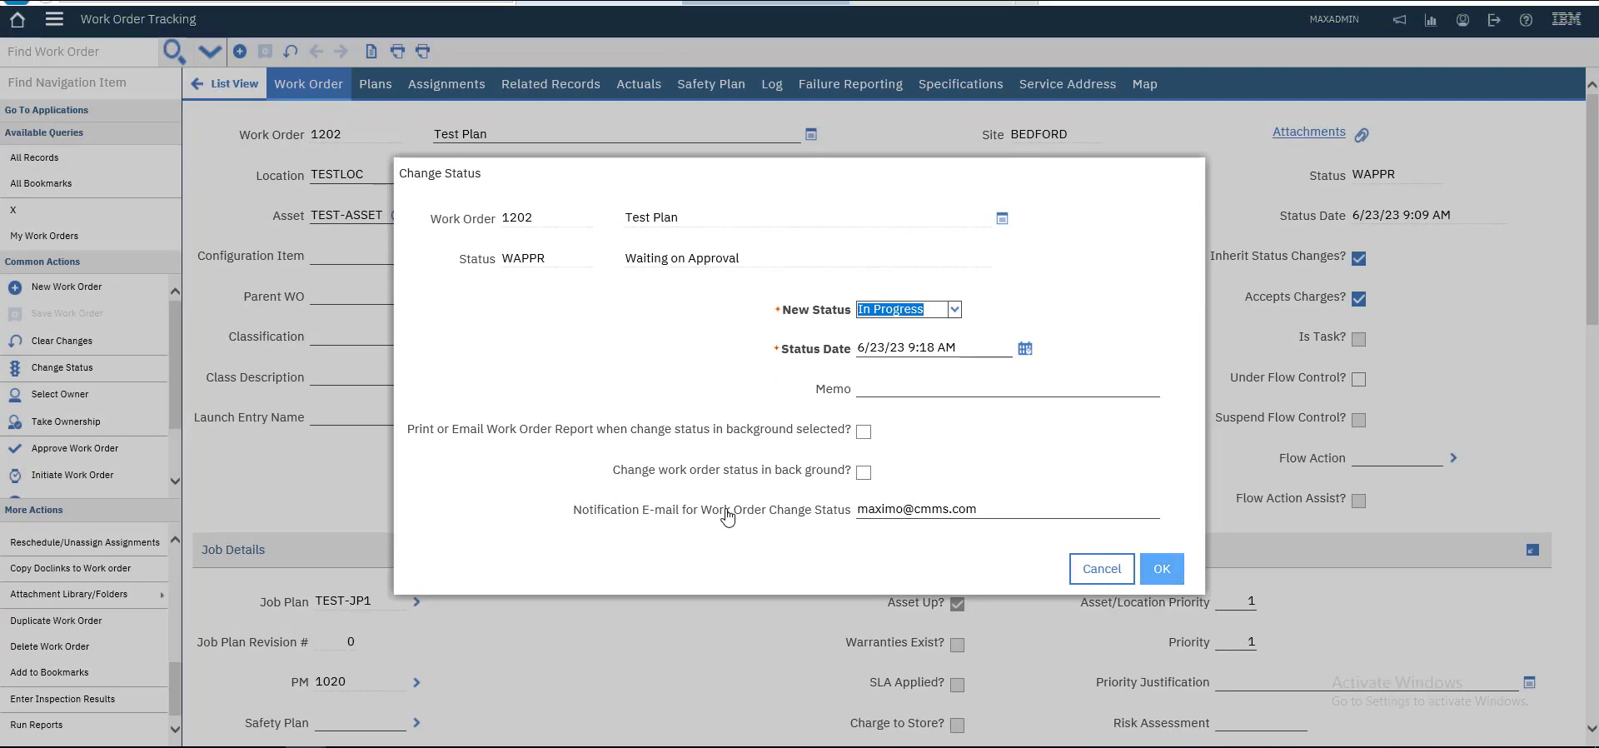
key("Return")
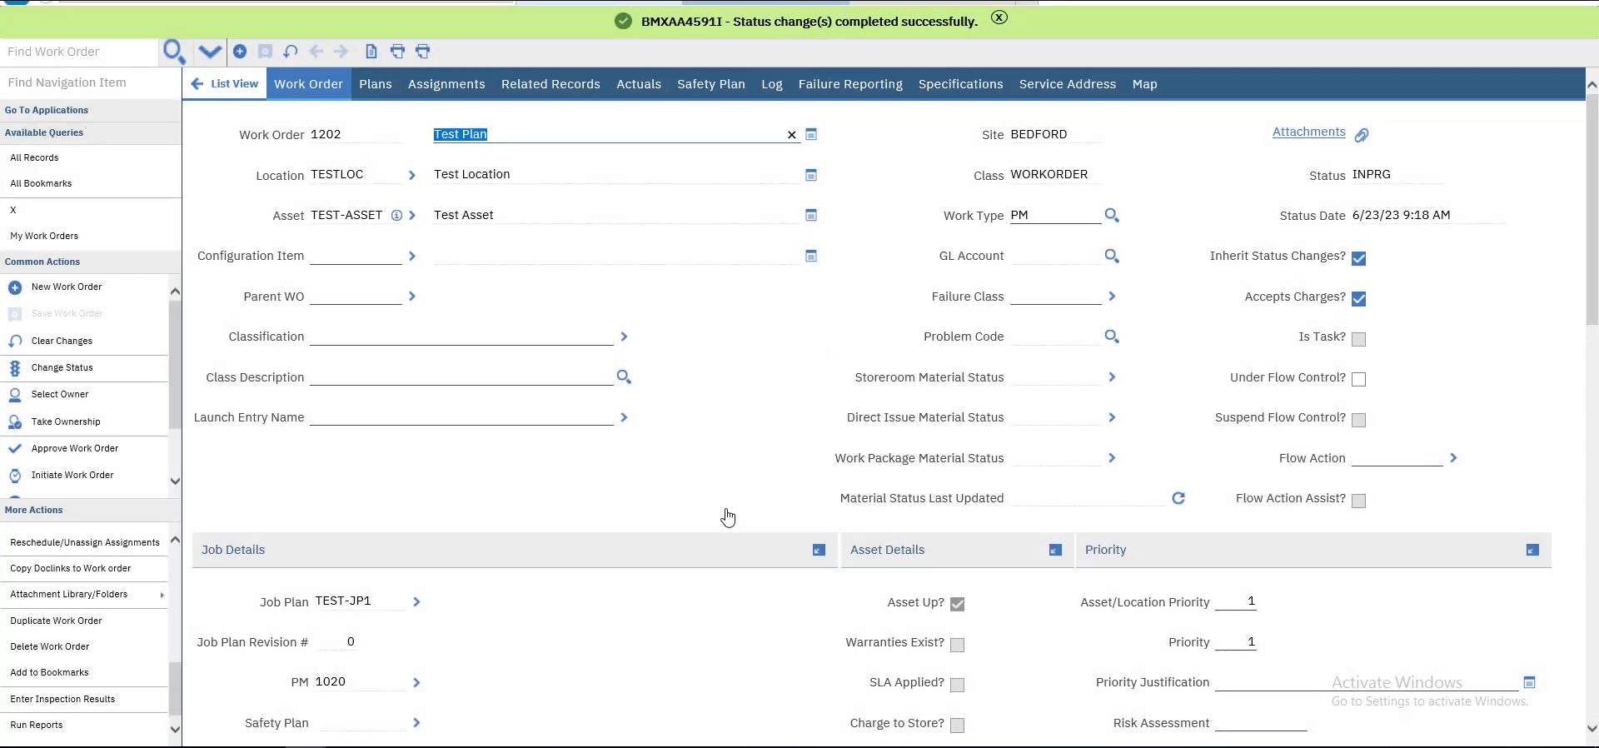
Examine the scheduling information of work order 1202, including its actual start
scroll(728, 517, "down", 15)
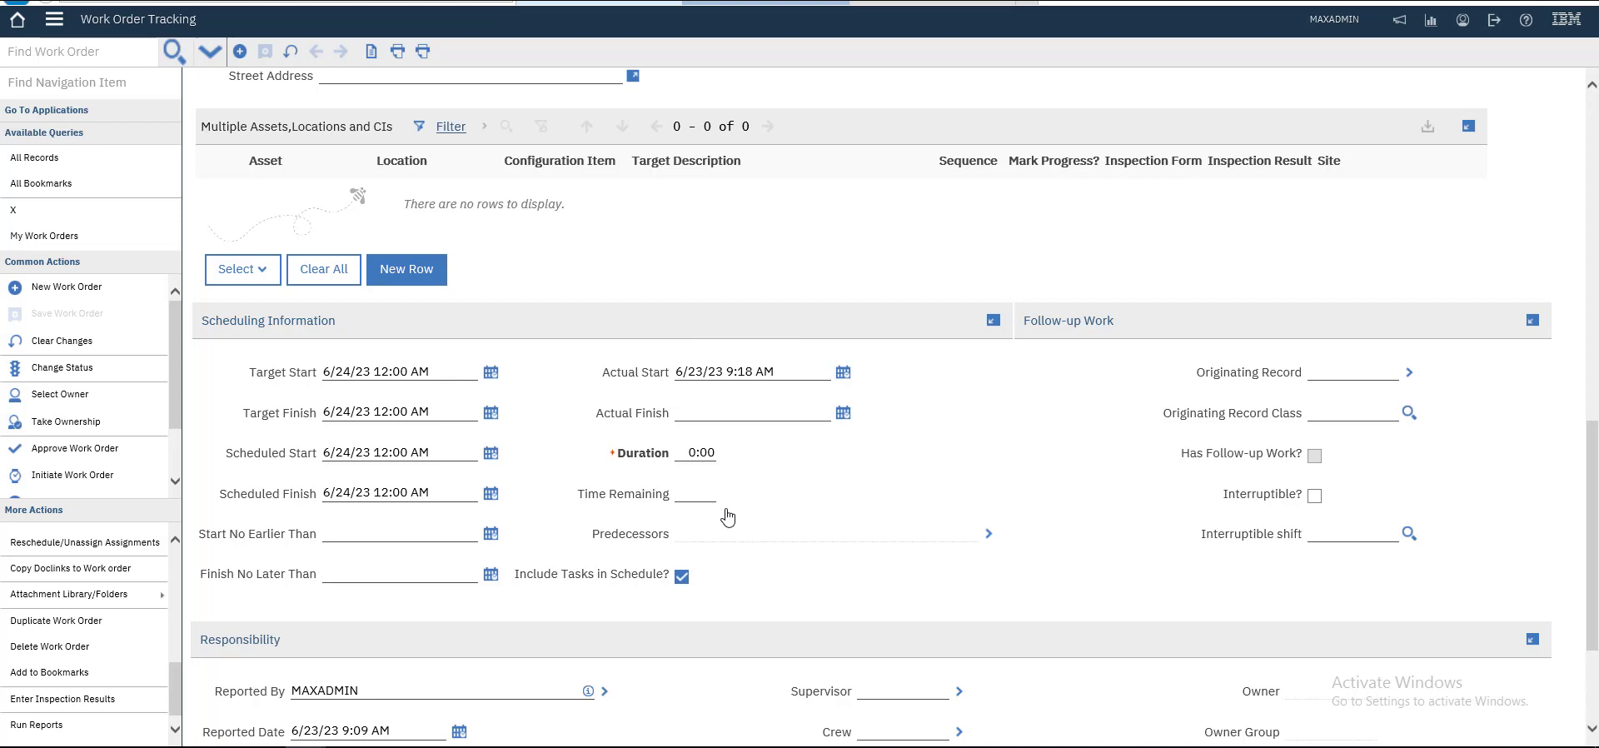
scroll(727, 517, "down", 2)
scroll(727, 517, "up", 7)
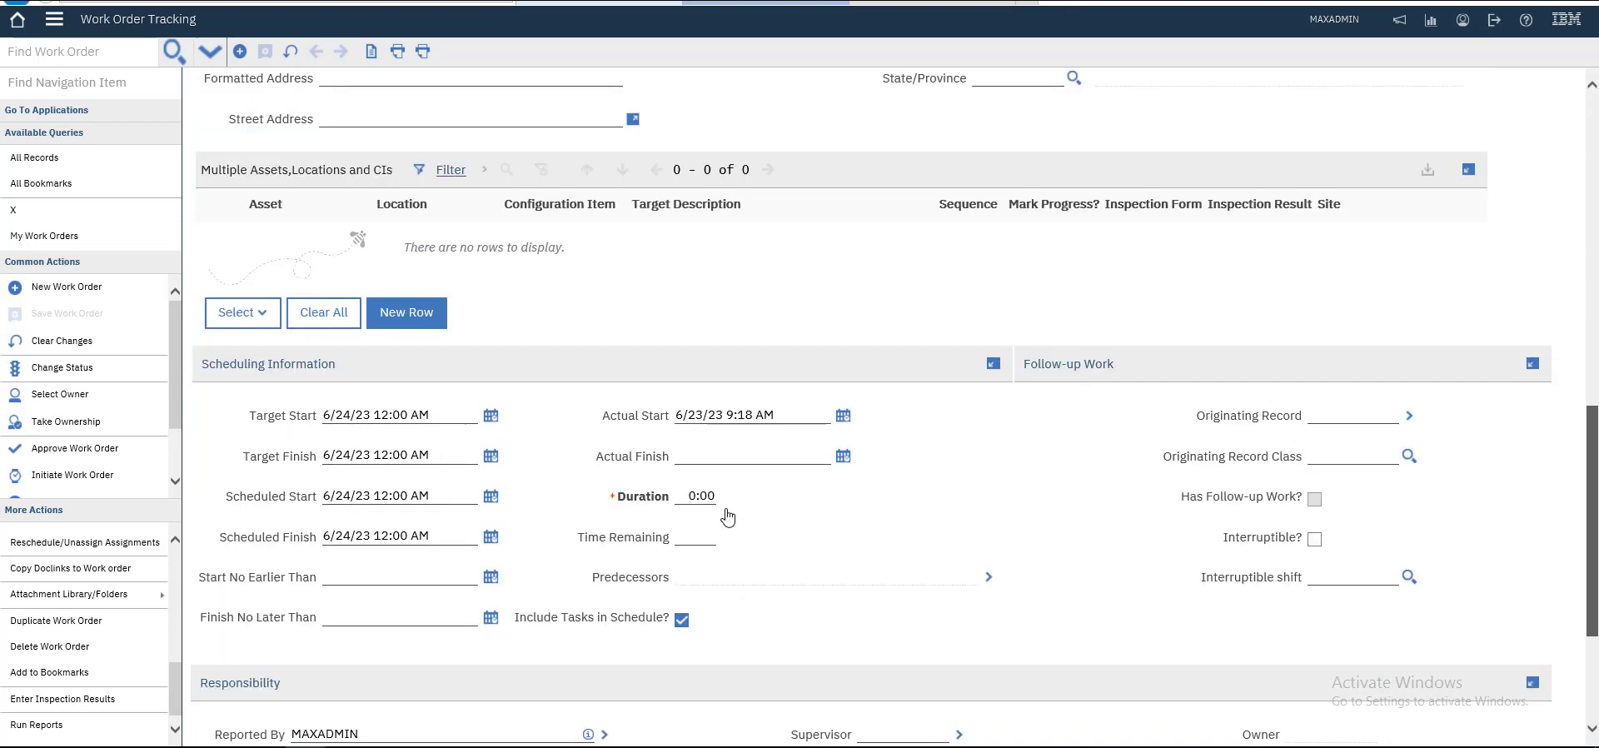
scroll(727, 517, "up", 6)
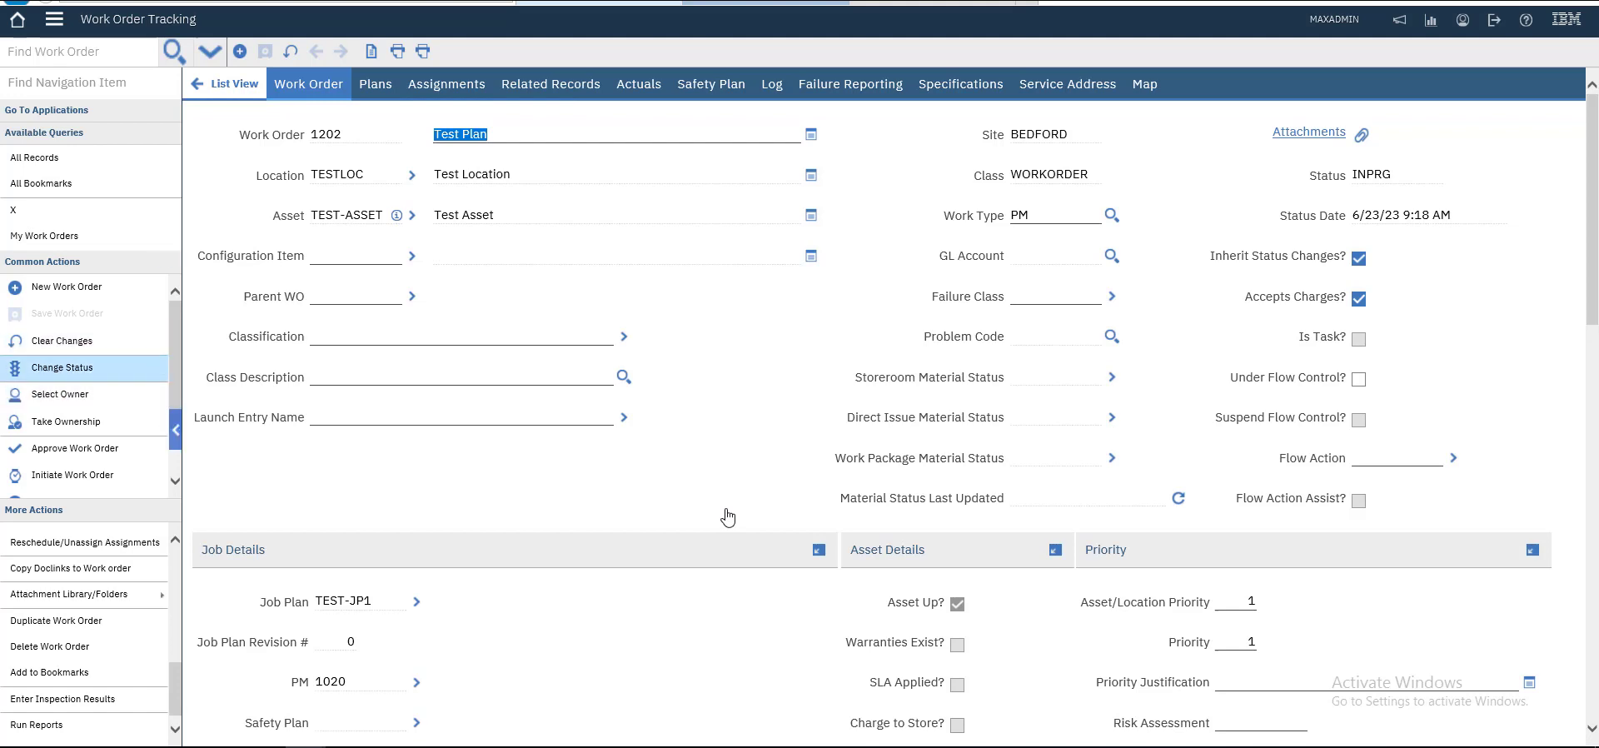
Change the status of work order 1202 to Completed
key("Return")
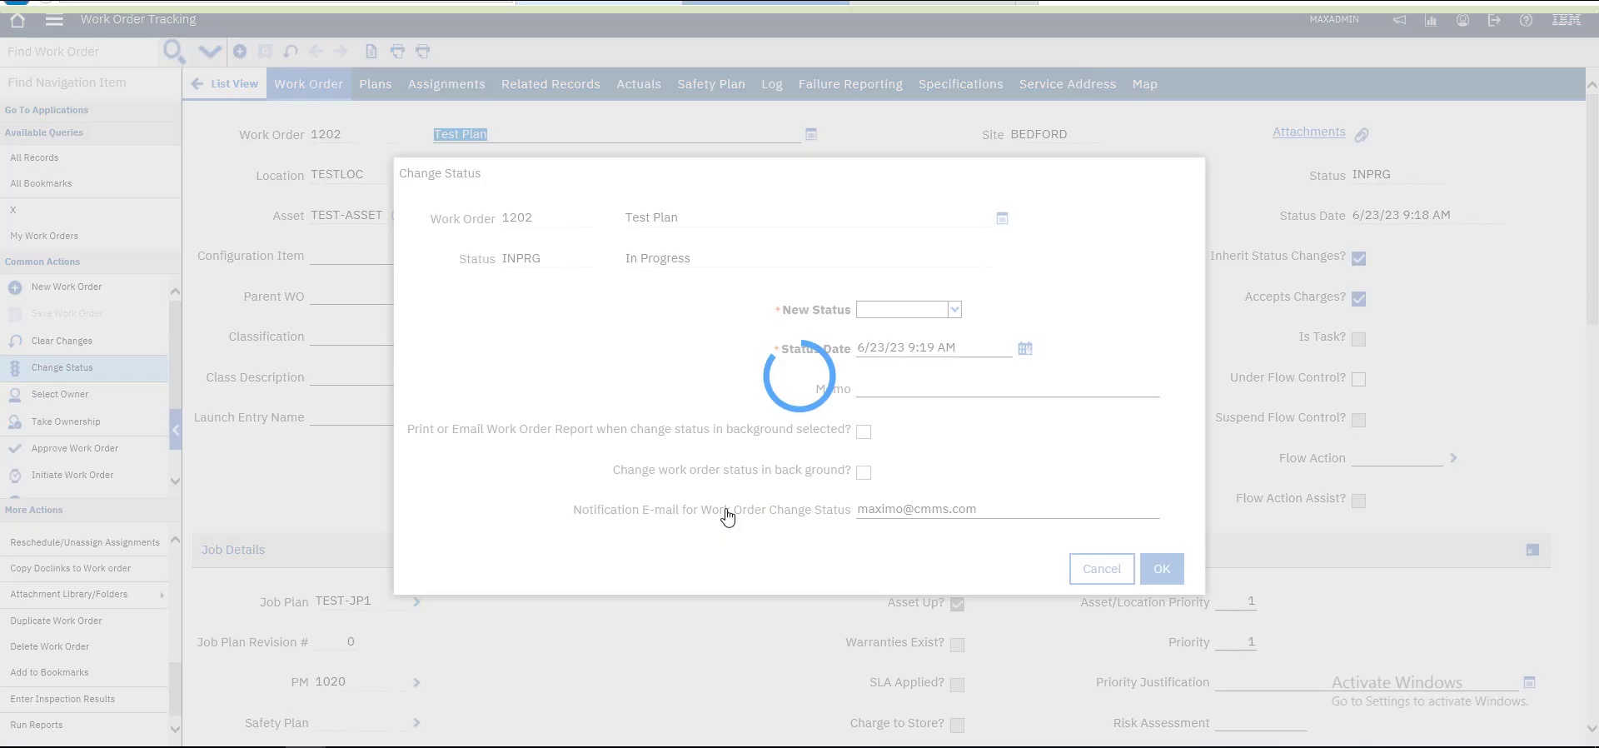
key("Down")
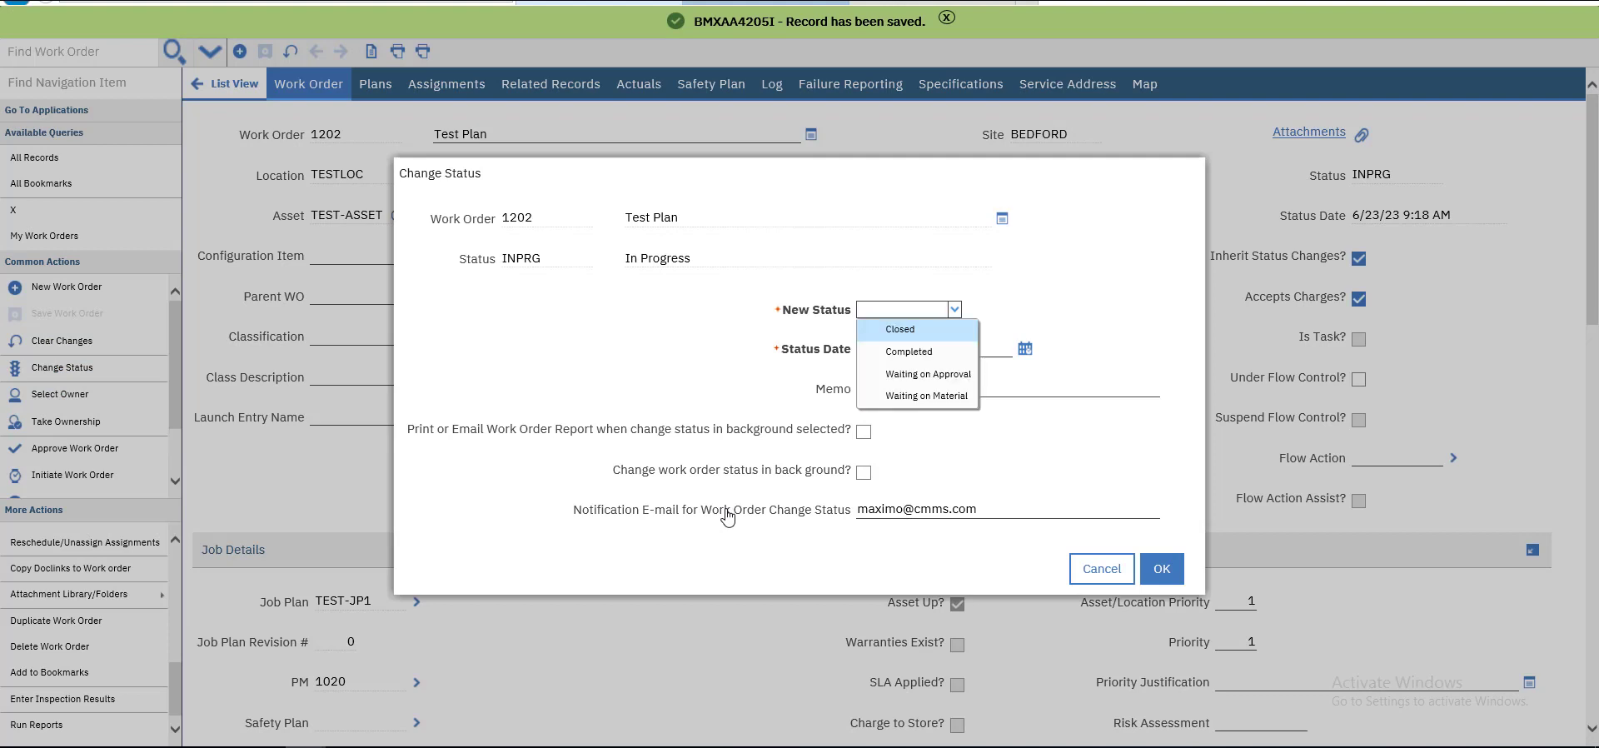
key("Down")
key("Down")
key("Up")
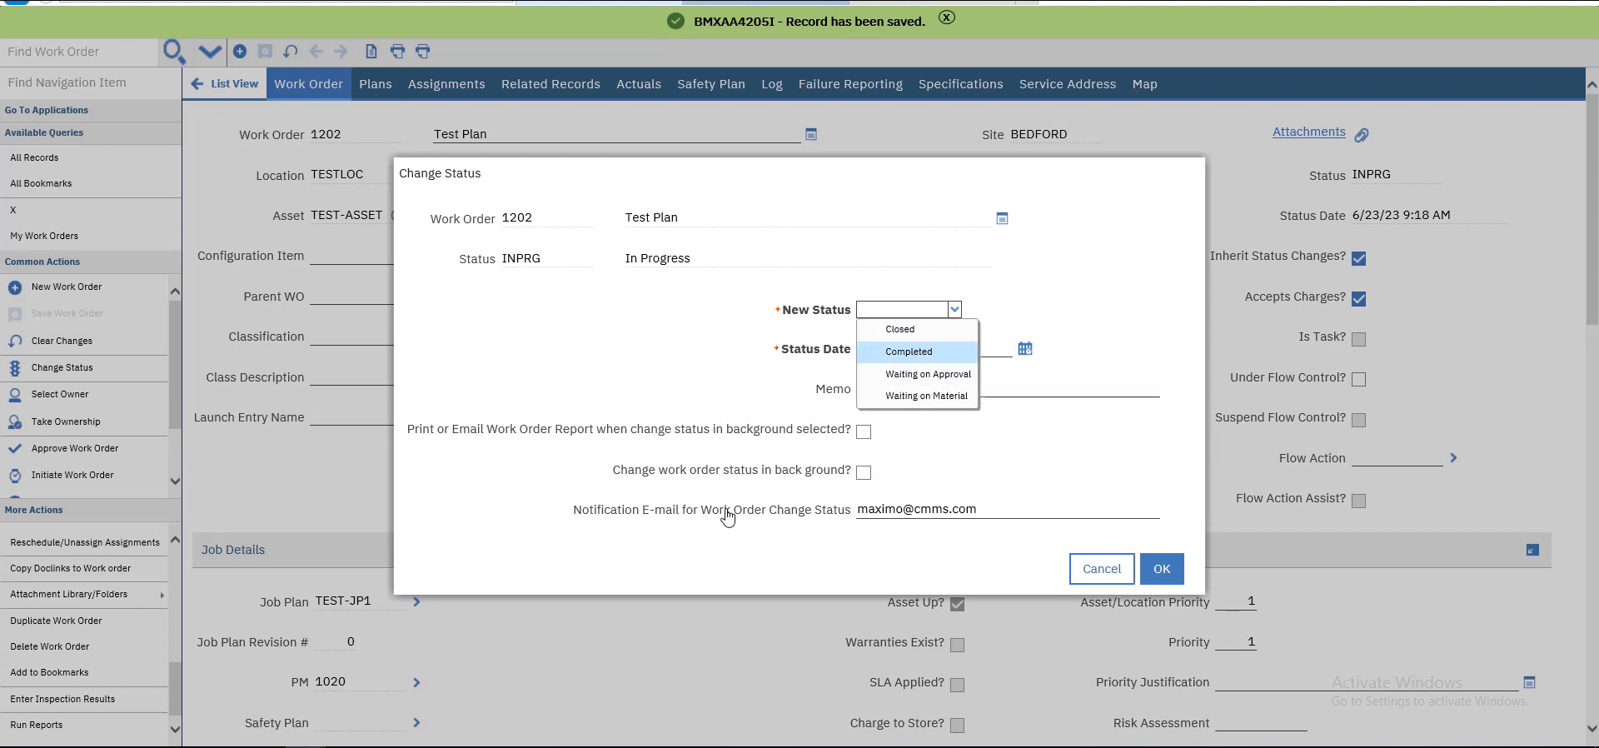
key("Escape")
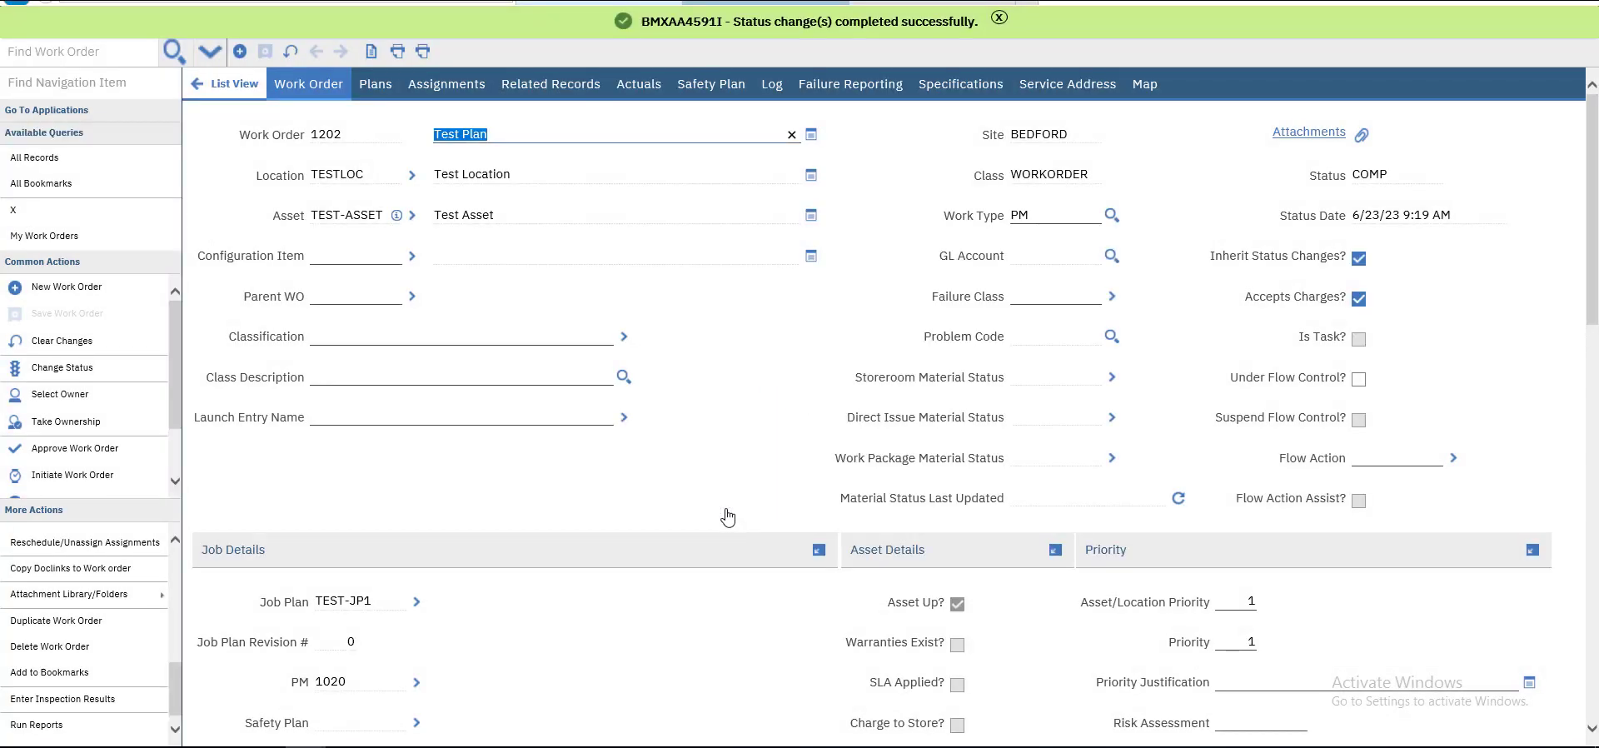
Add task 40 with the summary "Test JP4" to the actuals of work order 1202 and save the record
left_click(638, 84)
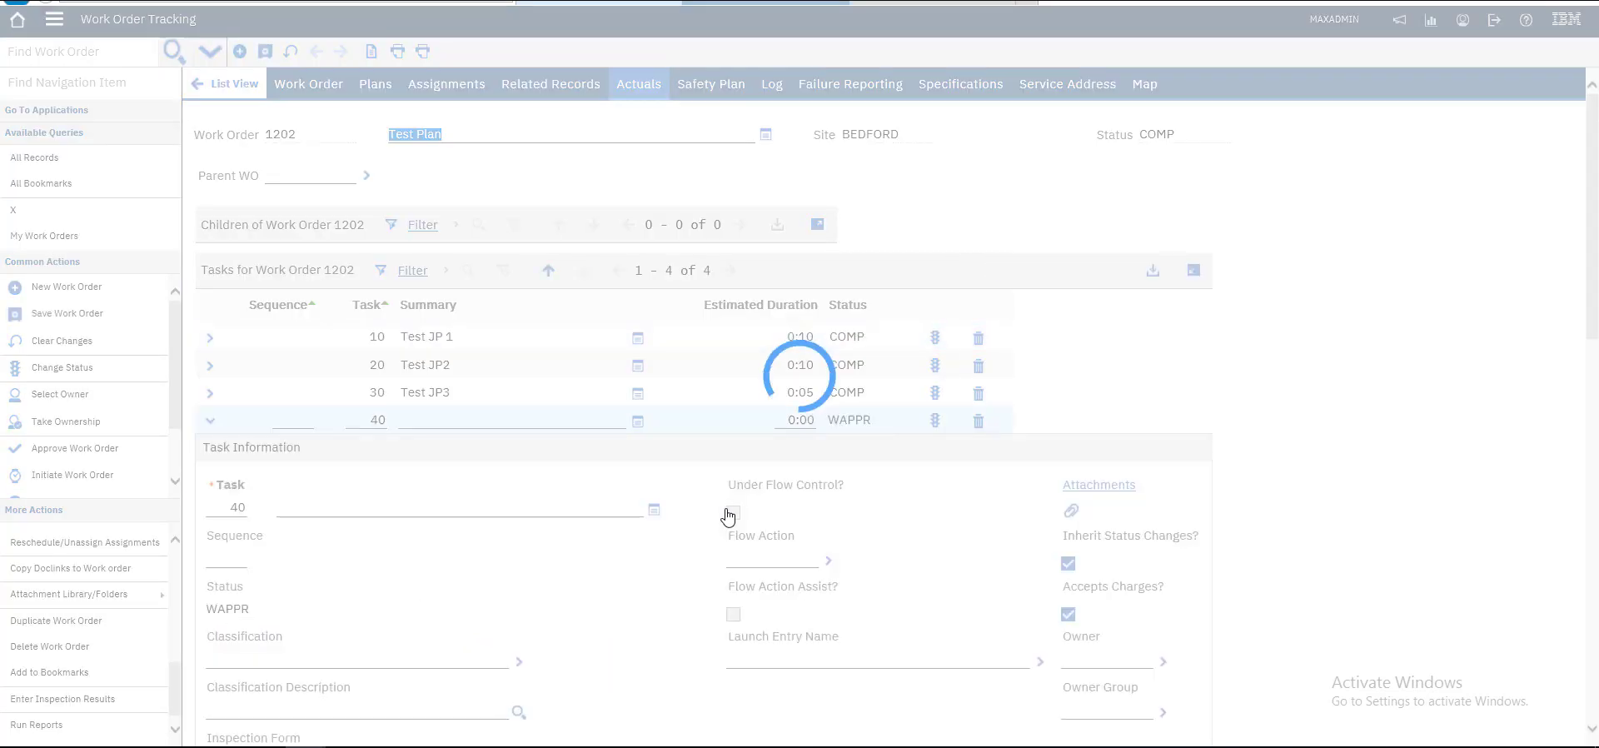
type("Test")
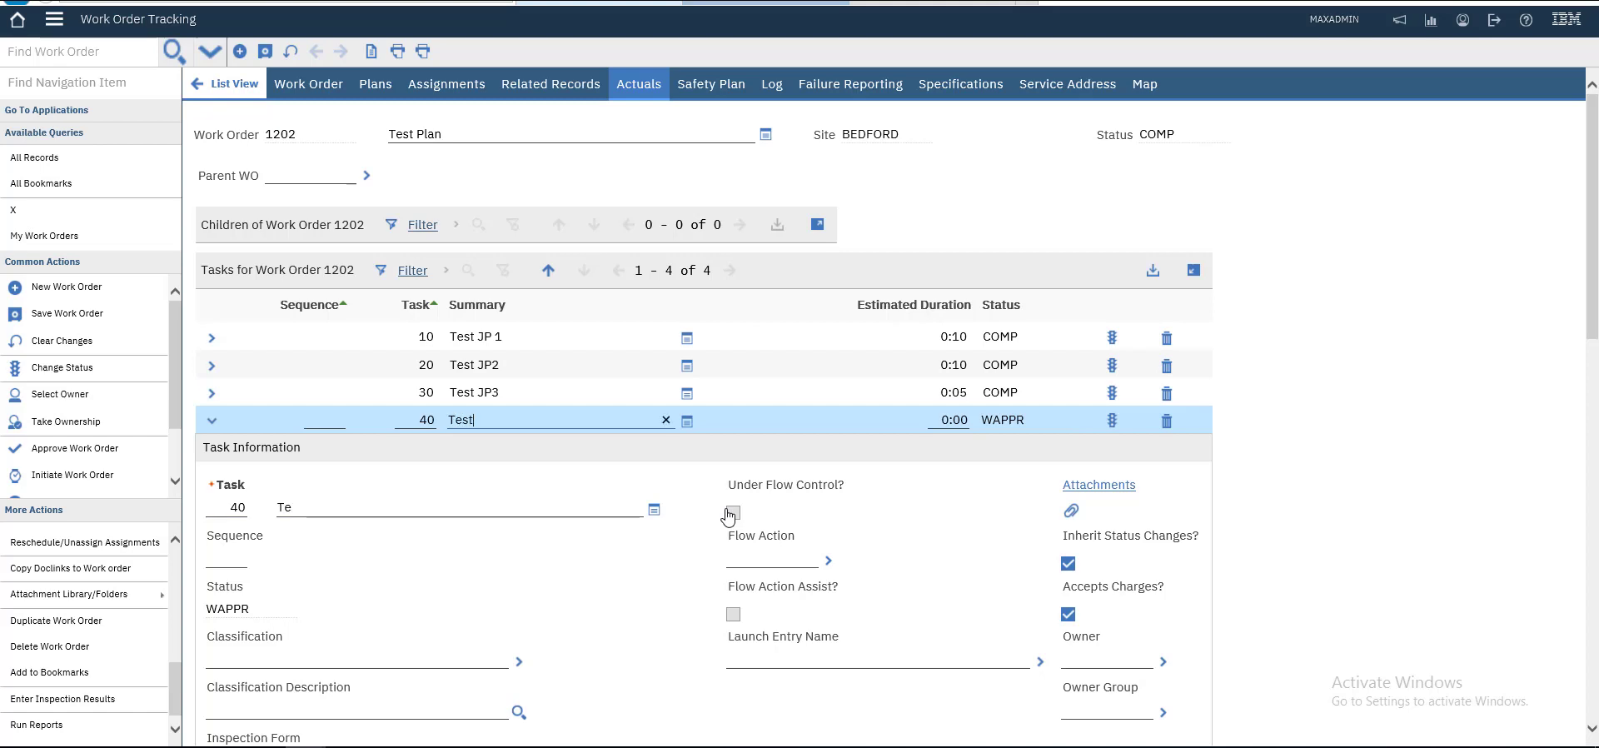
type(" JP4")
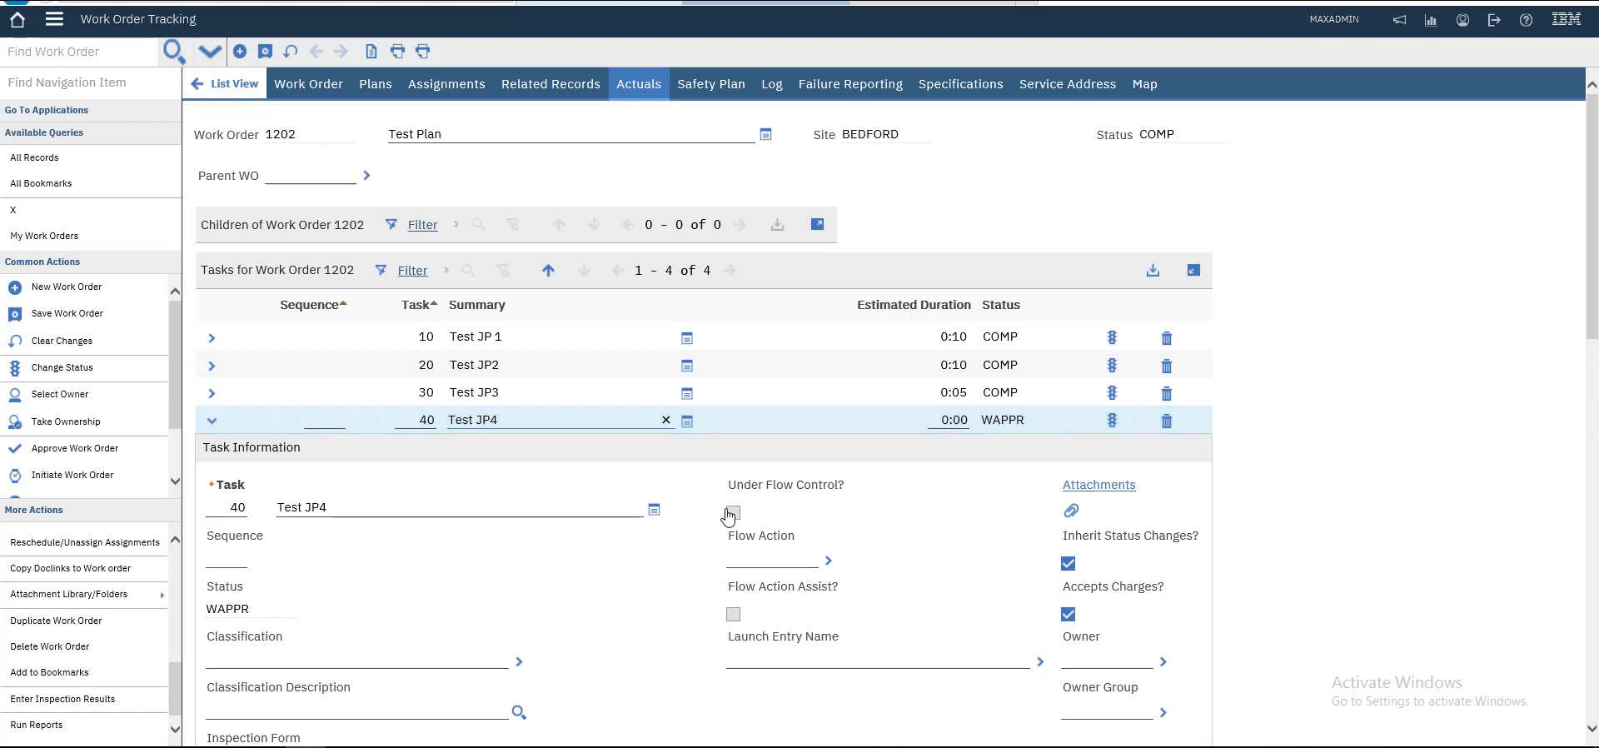
key("ctrl+alt+s")
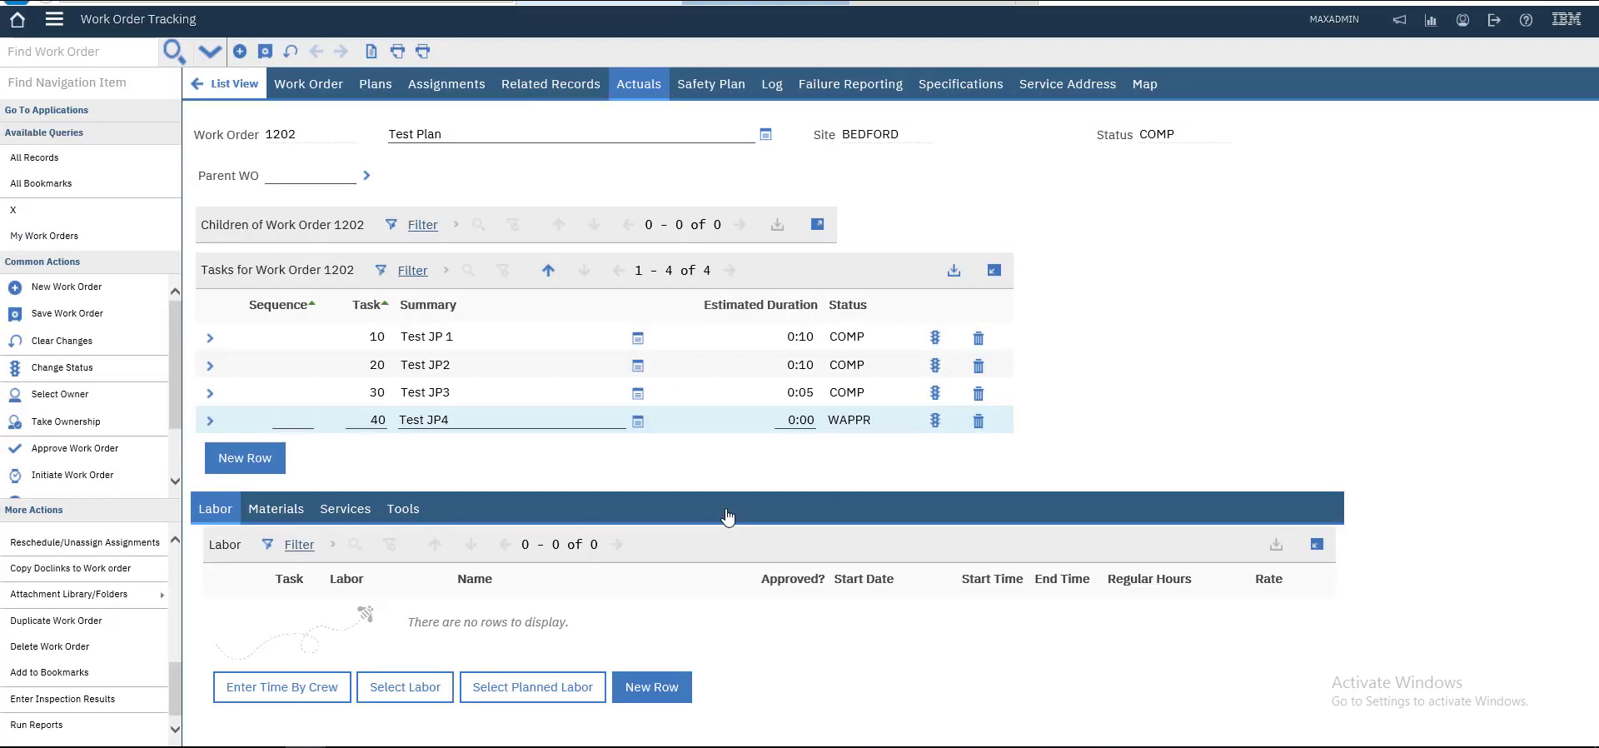
key("ctrl+alt+s")
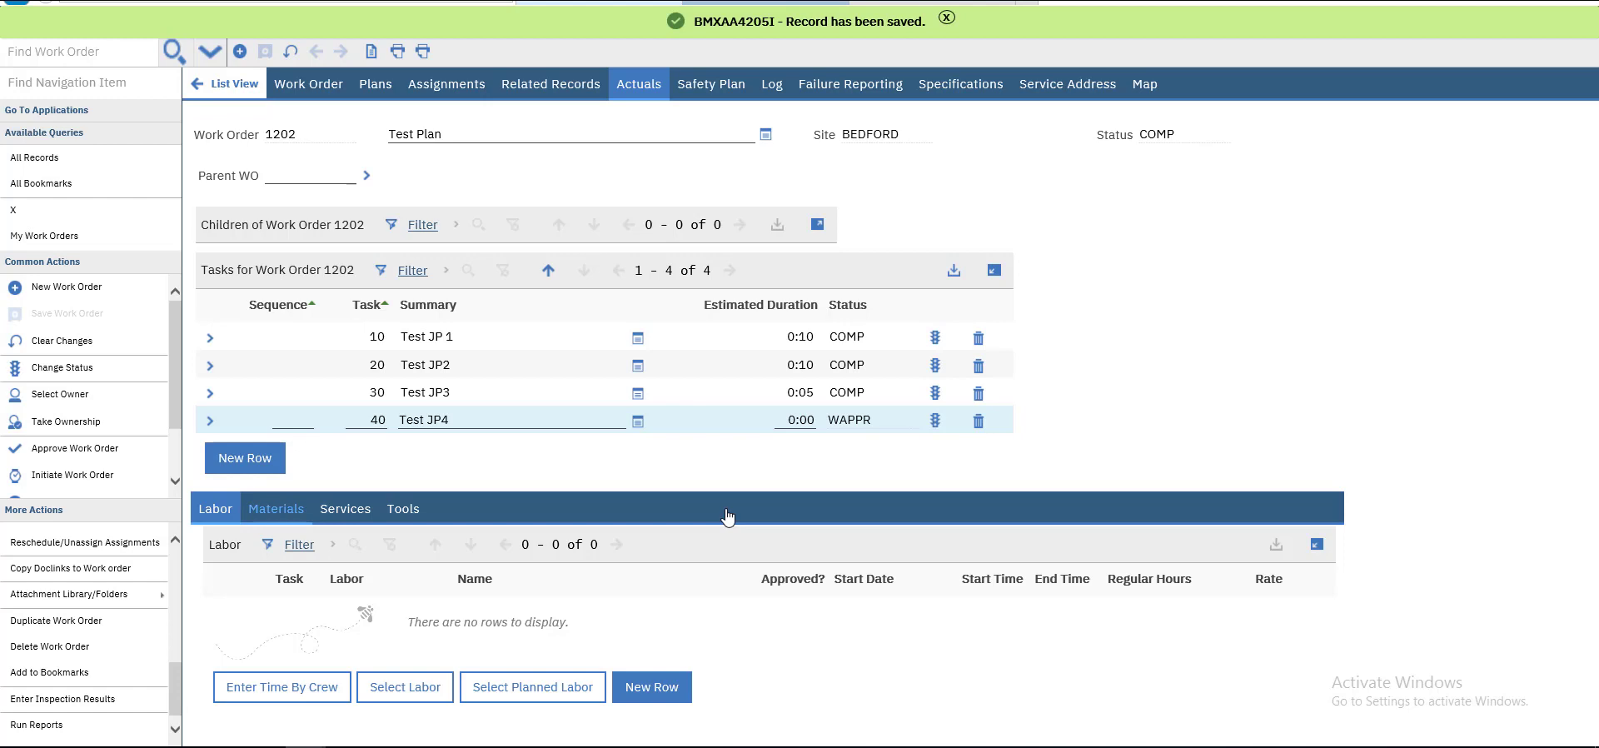
Try to add an actual labor row by choosing a labor record from the value list and saving the work order
left_click(275, 508)
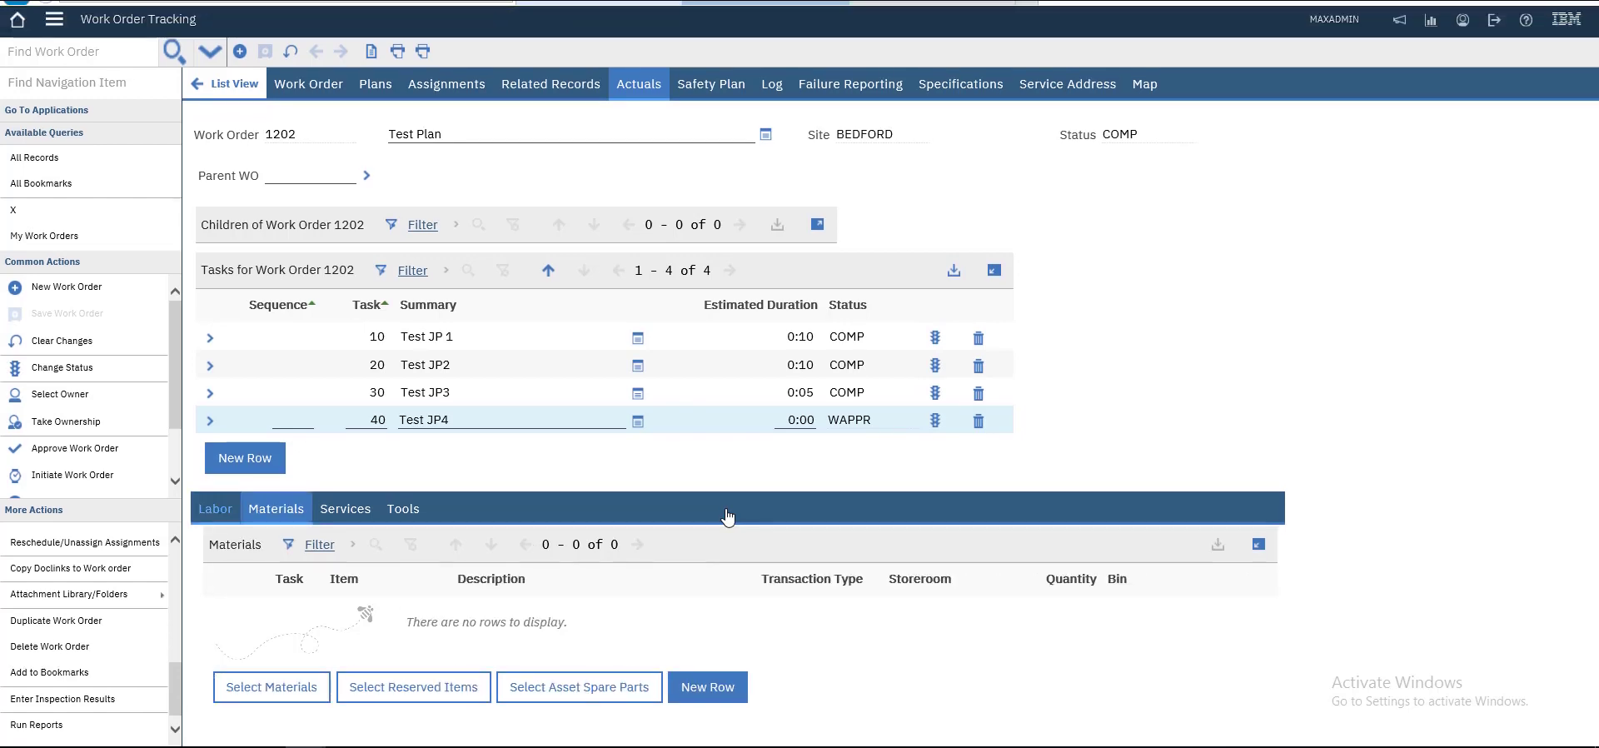
key("Return")
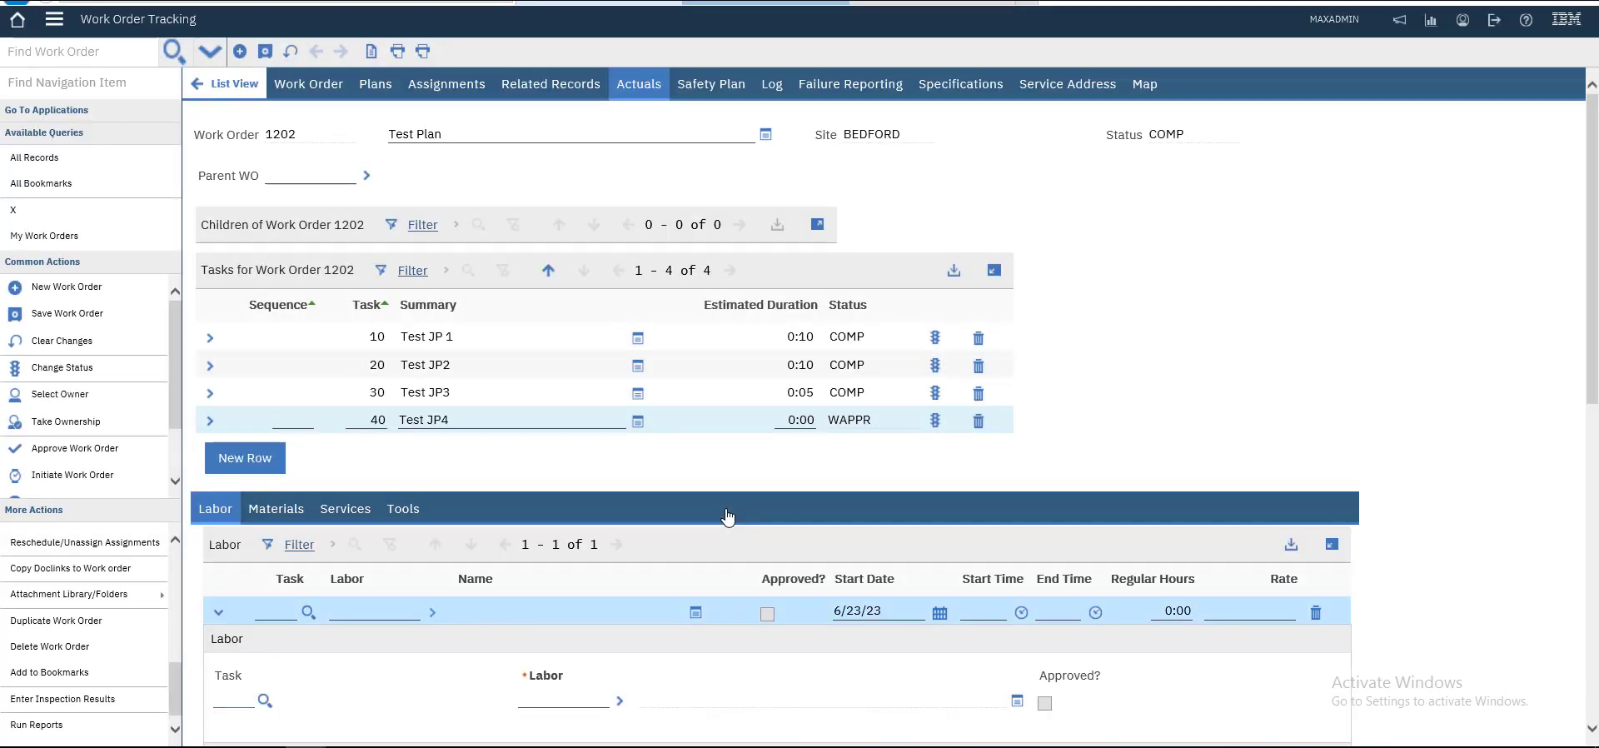
key("ctrl+m")
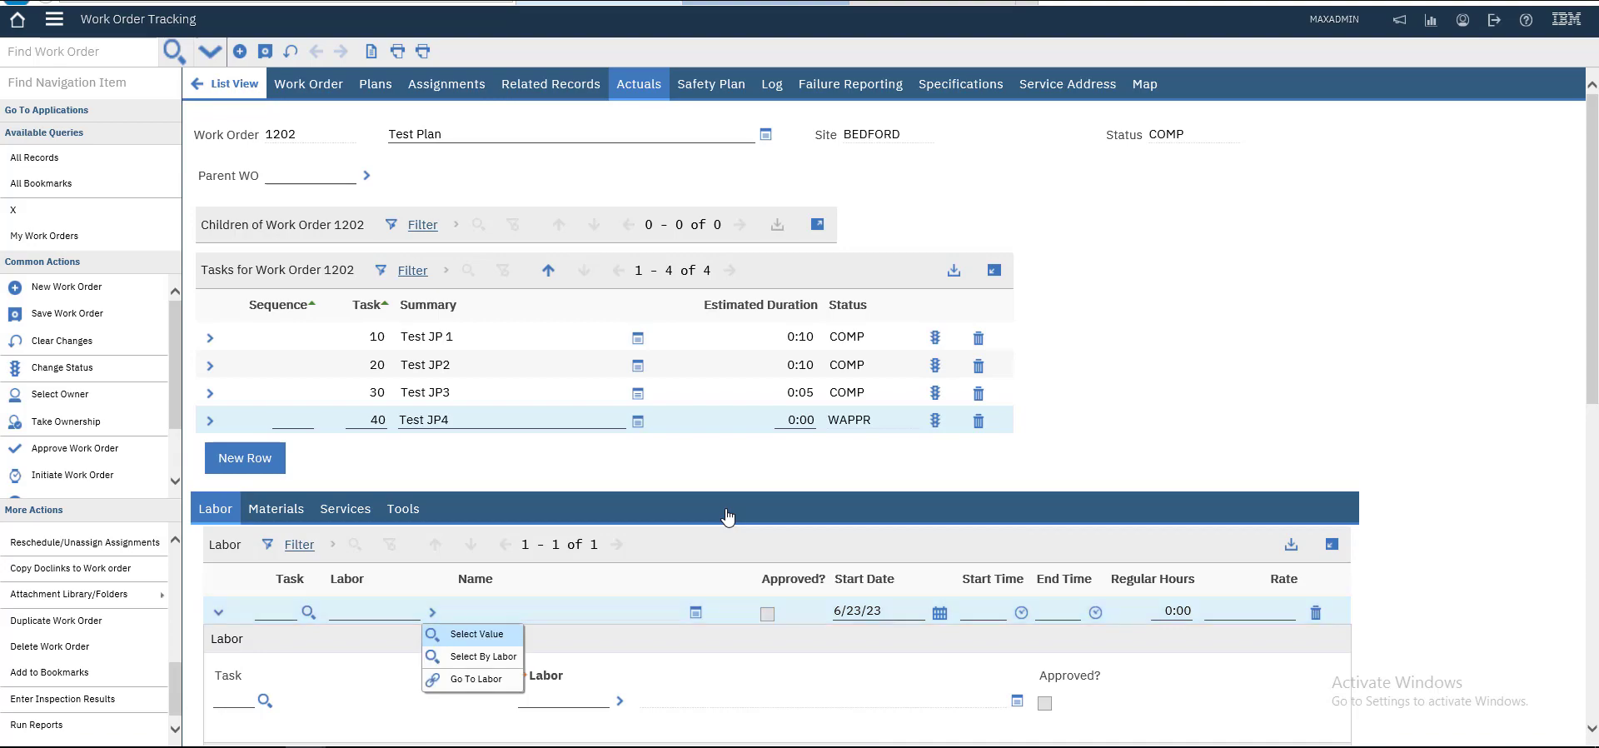
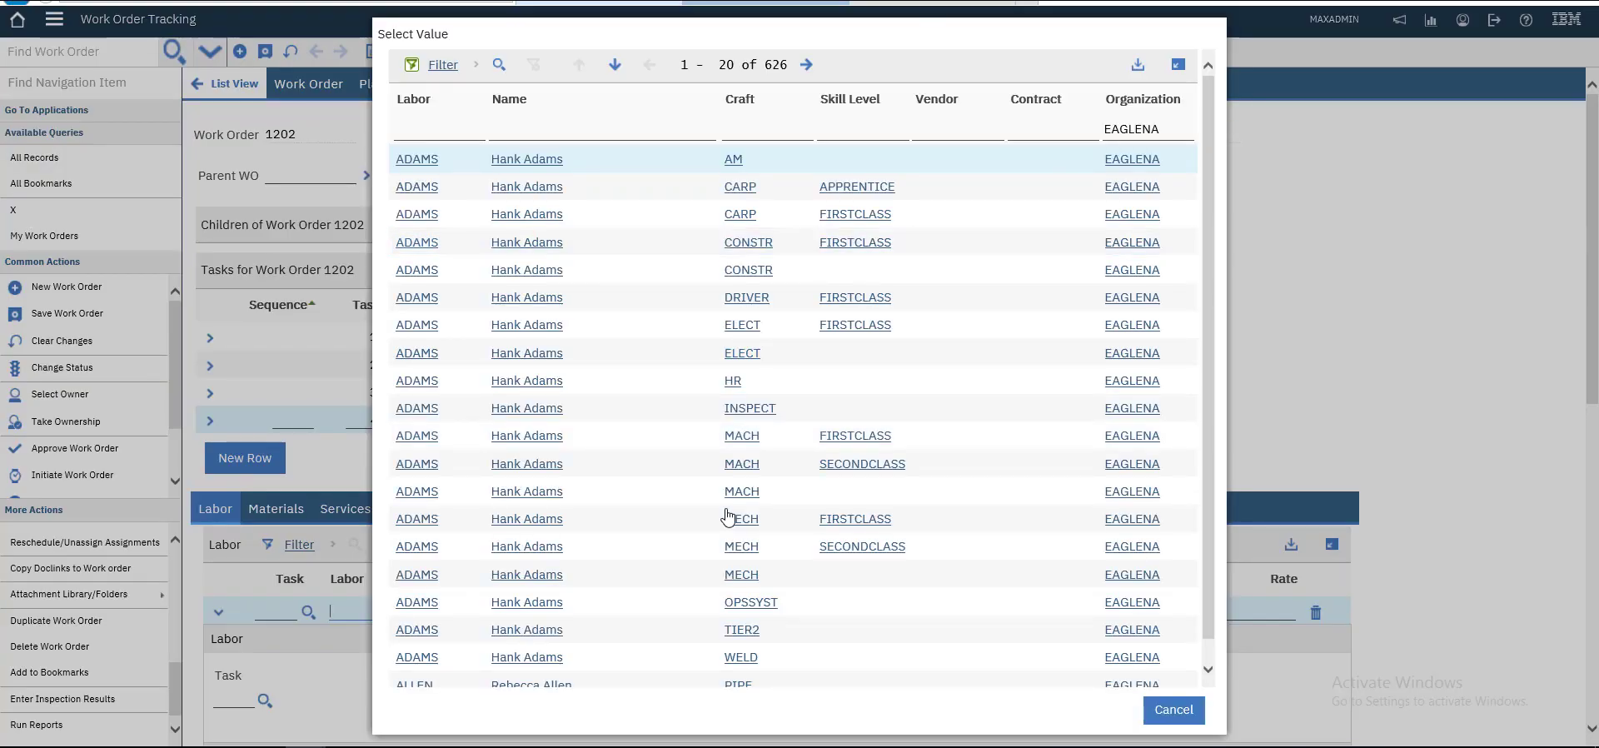
left_click(727, 517)
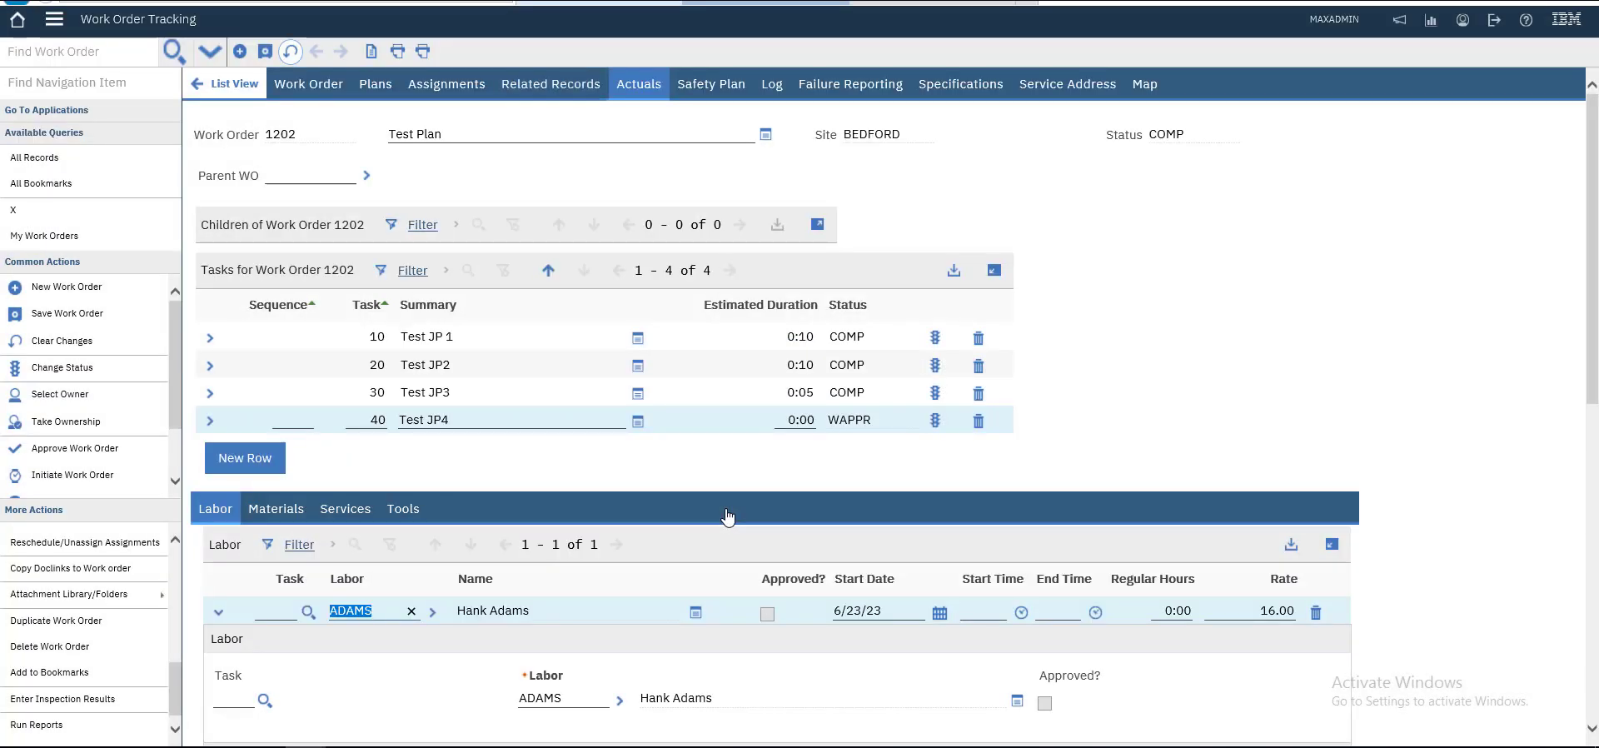
key("ctrl+alt+s")
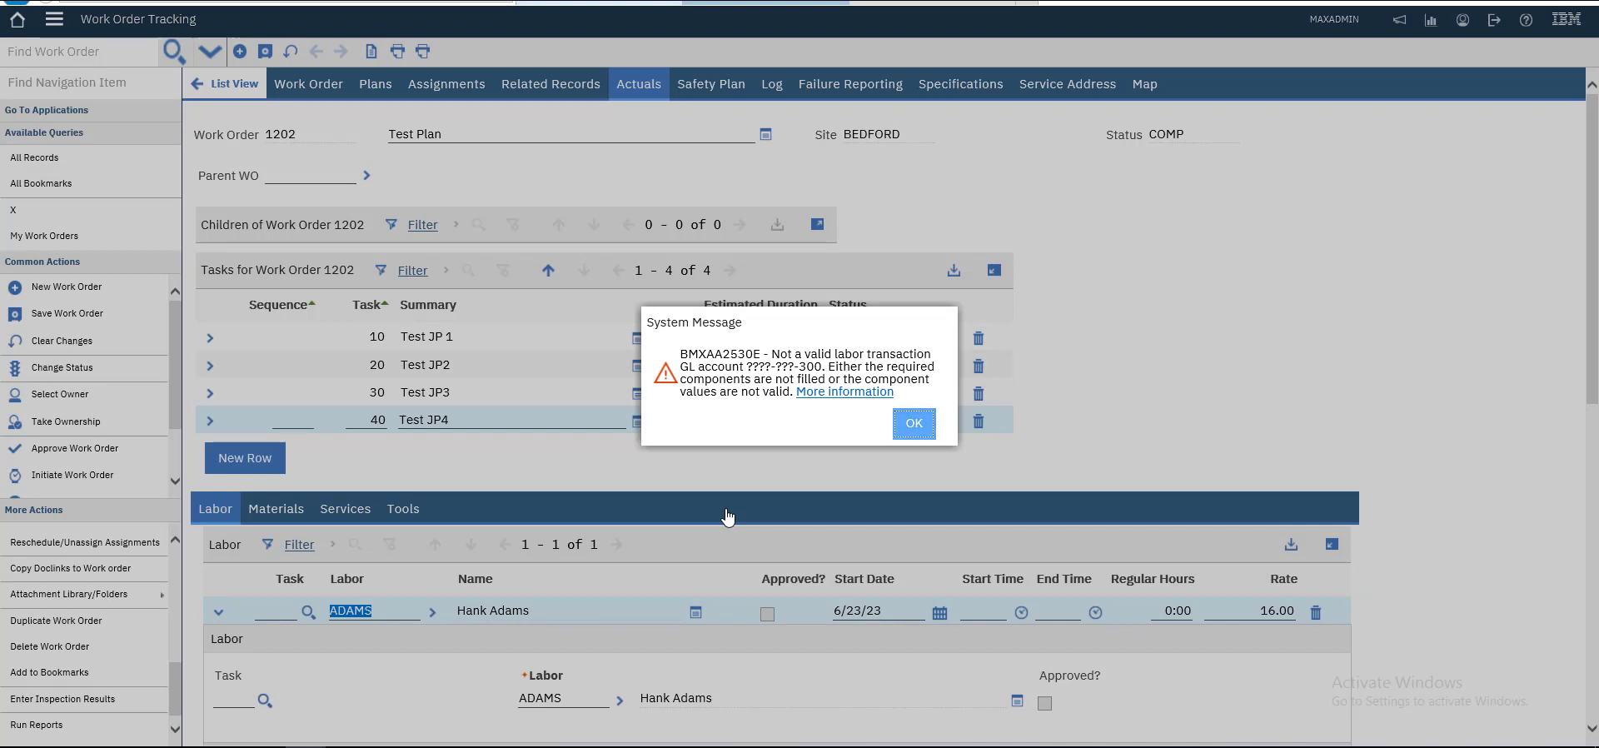
Dismiss the system message, delete the new actual labor row and save the work order
key("Return")
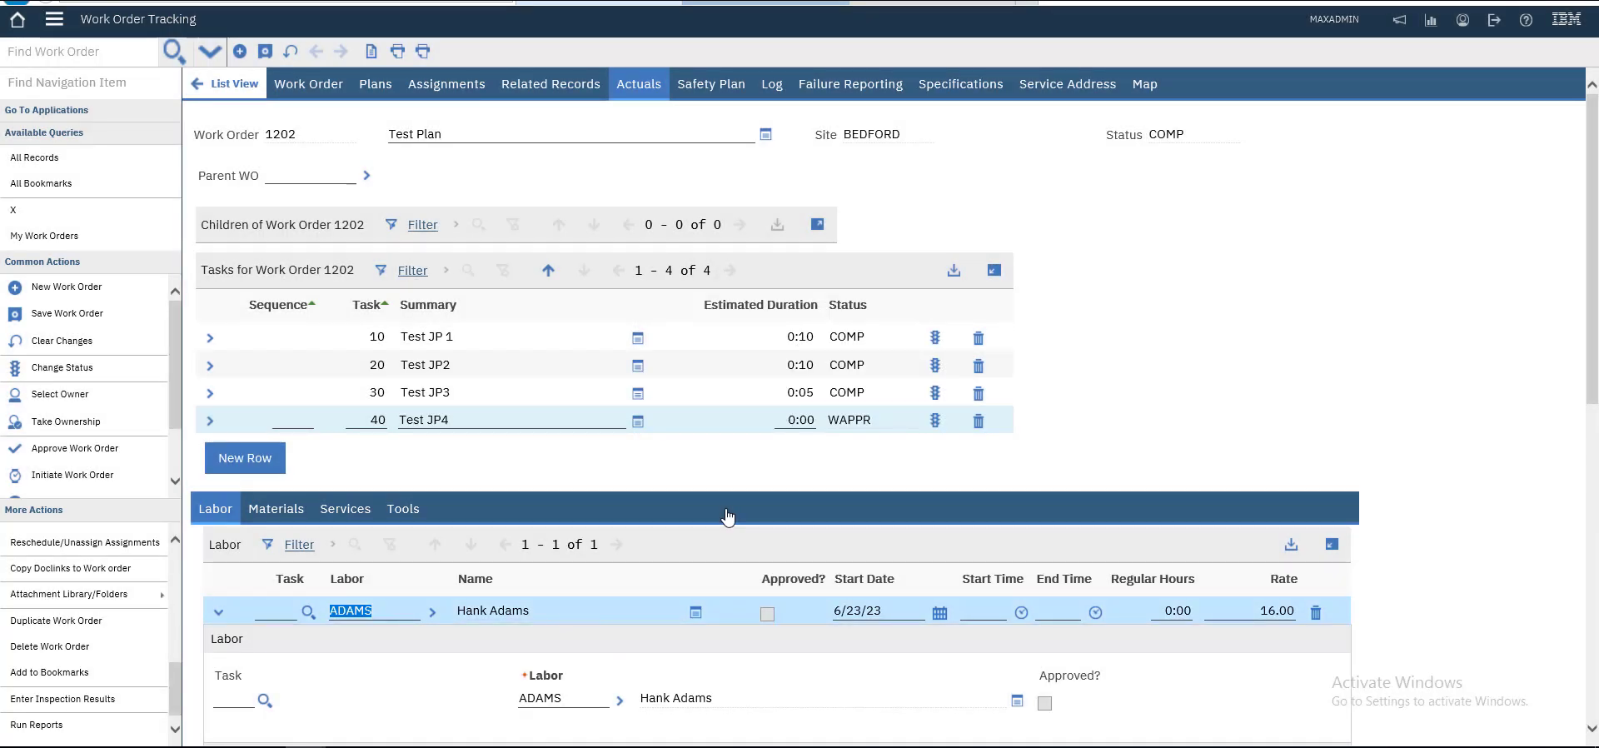
key("ctrl+Delete")
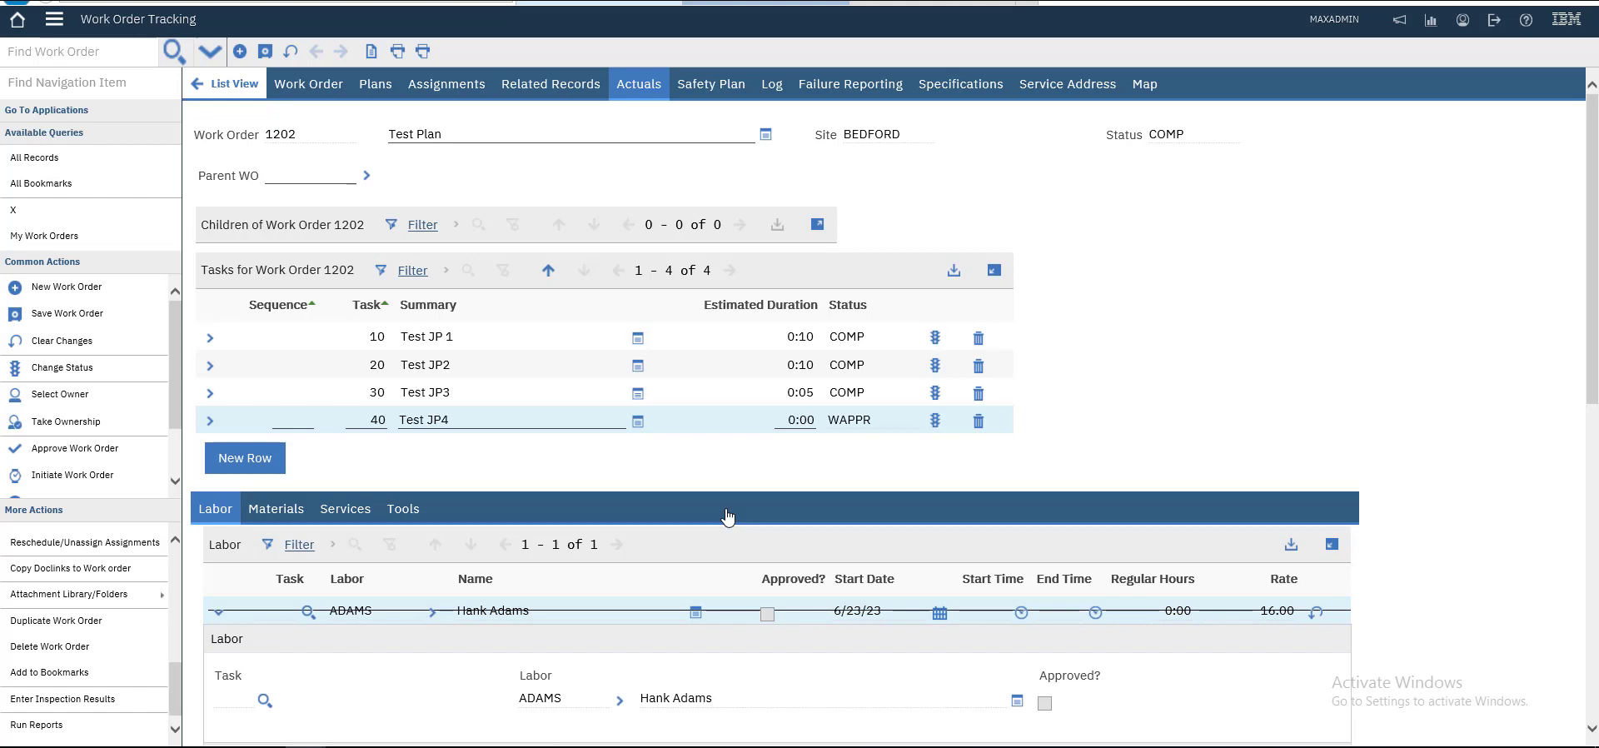
key("alt+s")
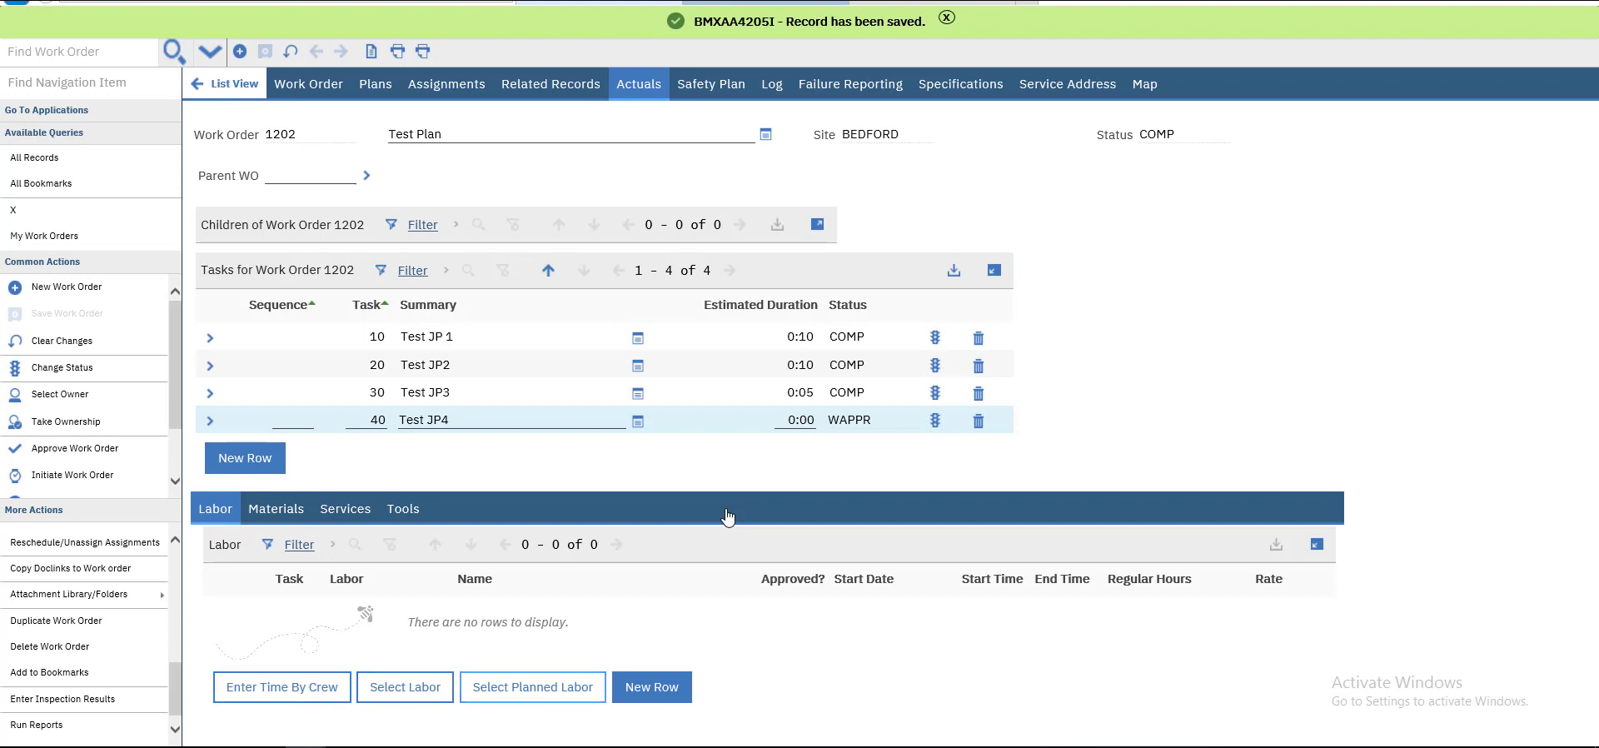
Add actual labor with Select Labor, choosing the MACH craft, FIRSTCLASS record on the third page, and review its details
key("shift+Tab")
key("space")
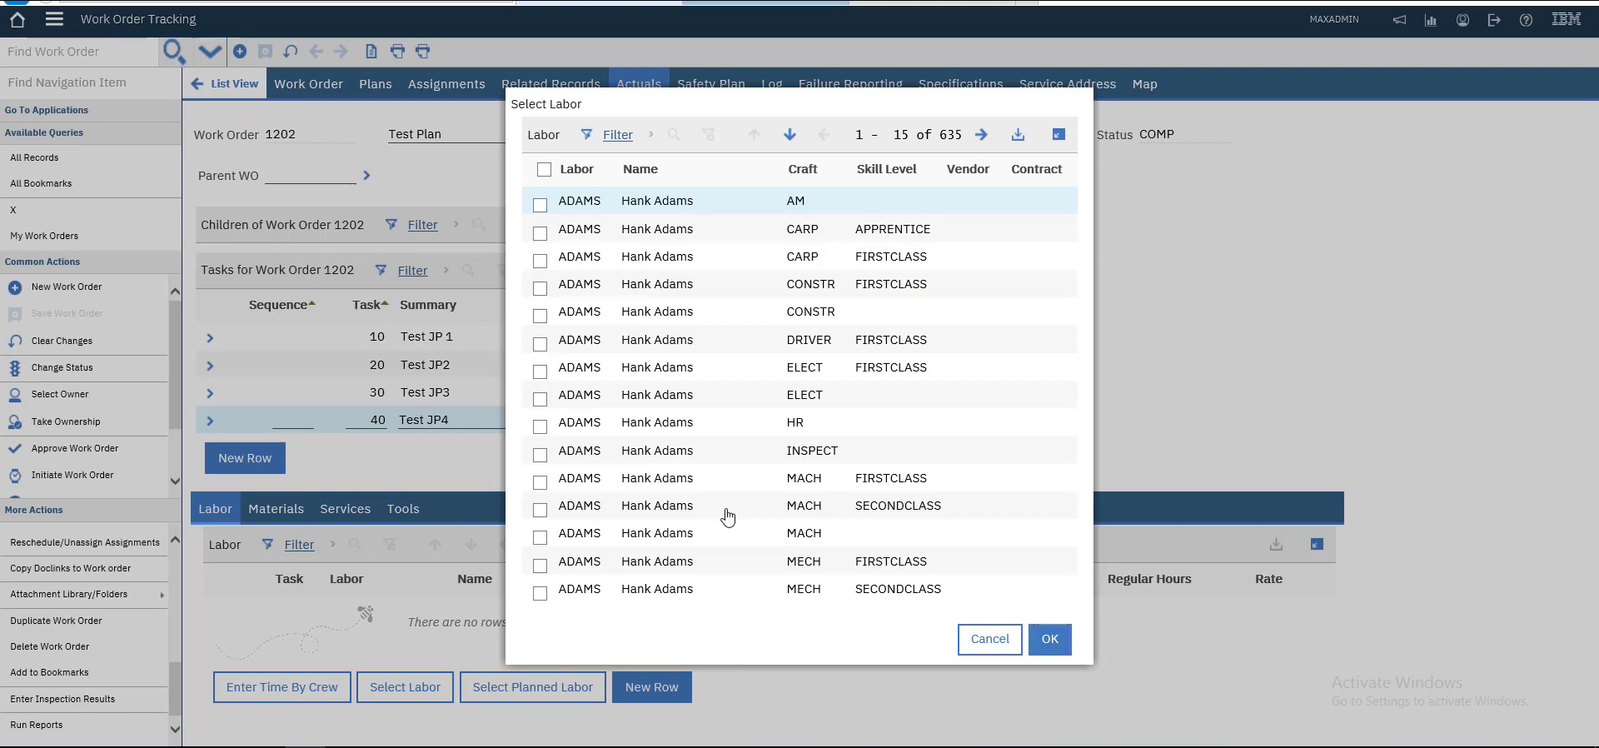
key("Page_Down")
key("Page_Down")
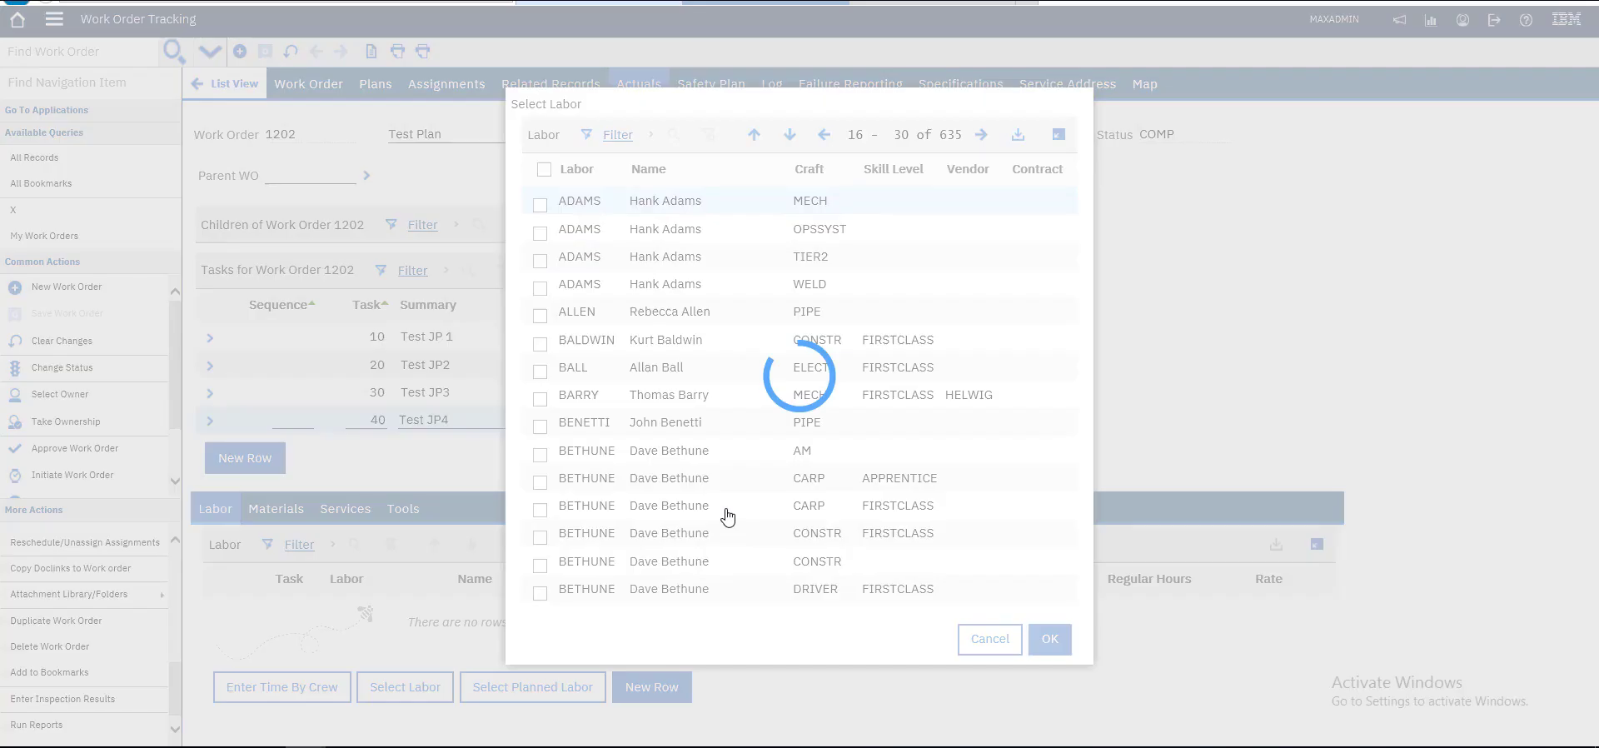
key("Up")
key("Down")
key("Down")
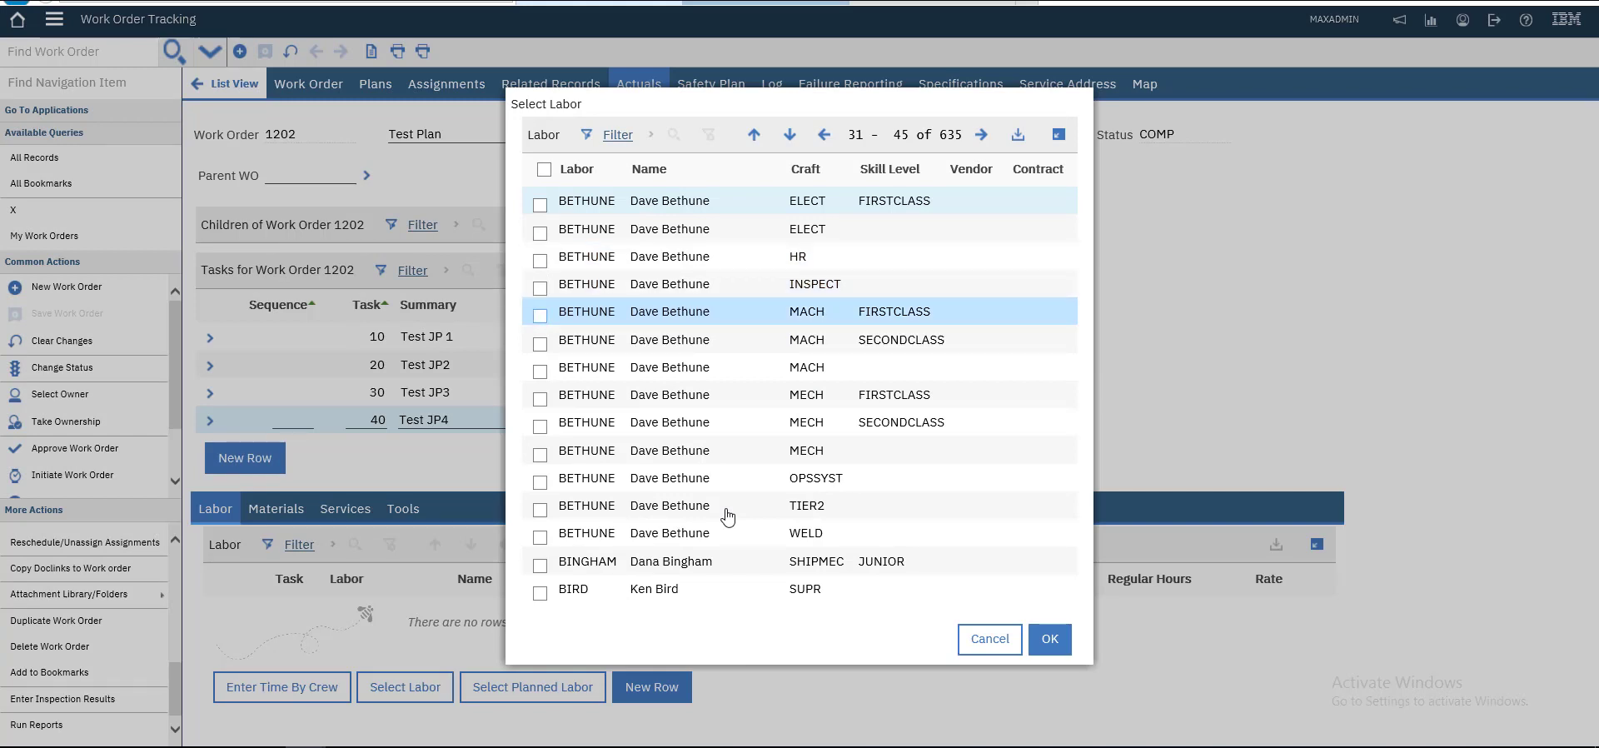
key("space")
key("Tab")
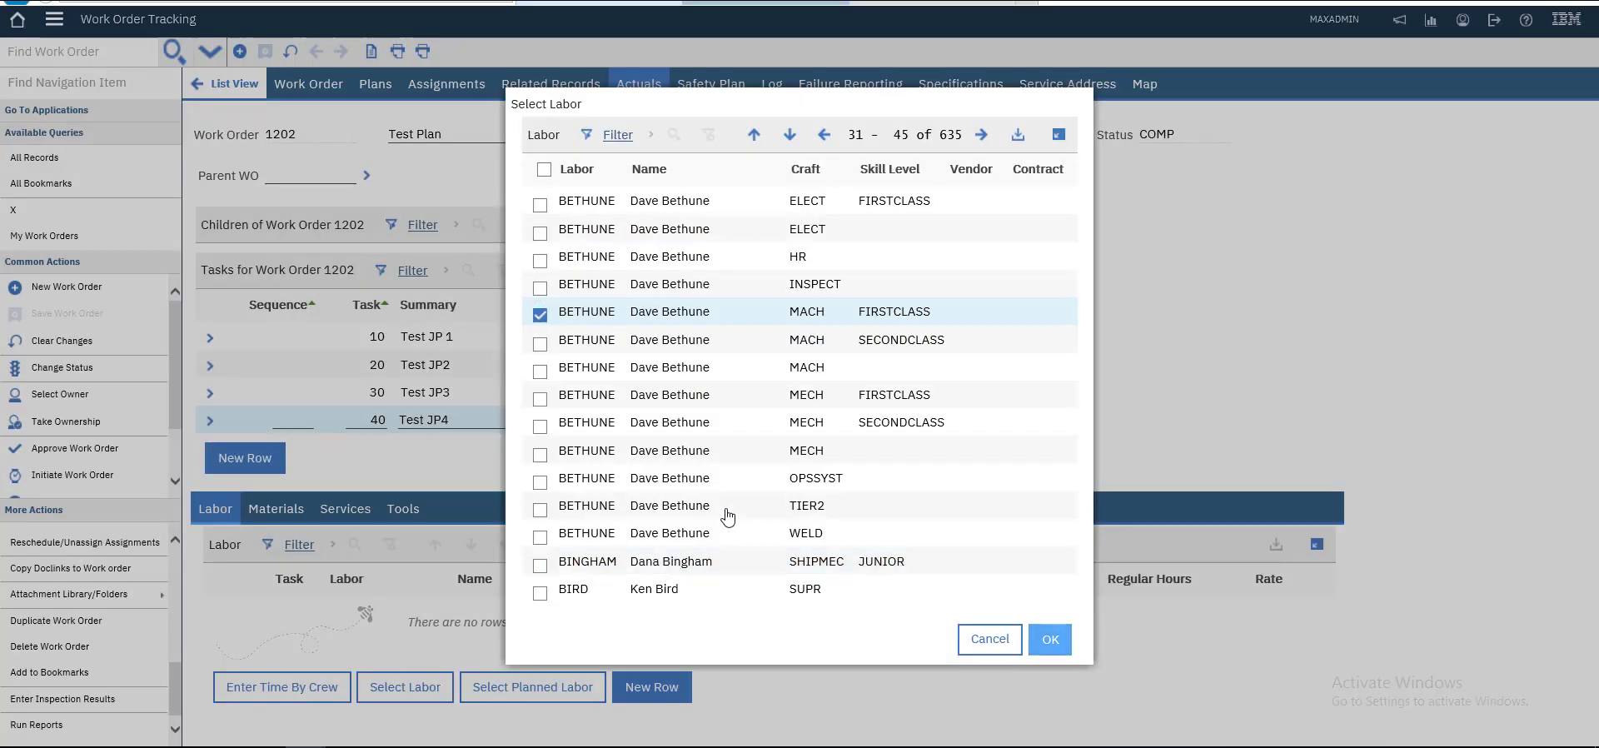
key("Return")
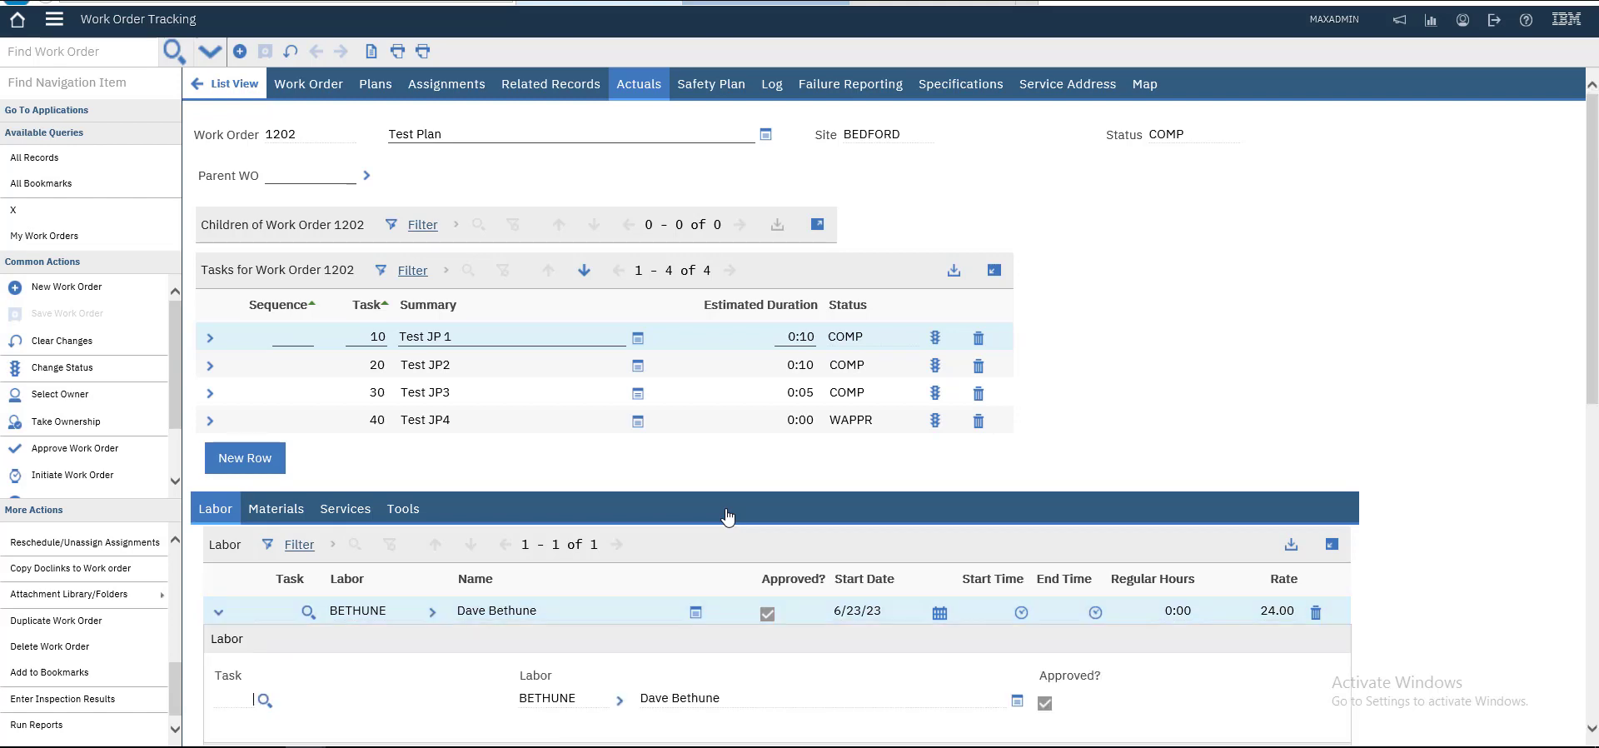
scroll(728, 516, "down", 4)
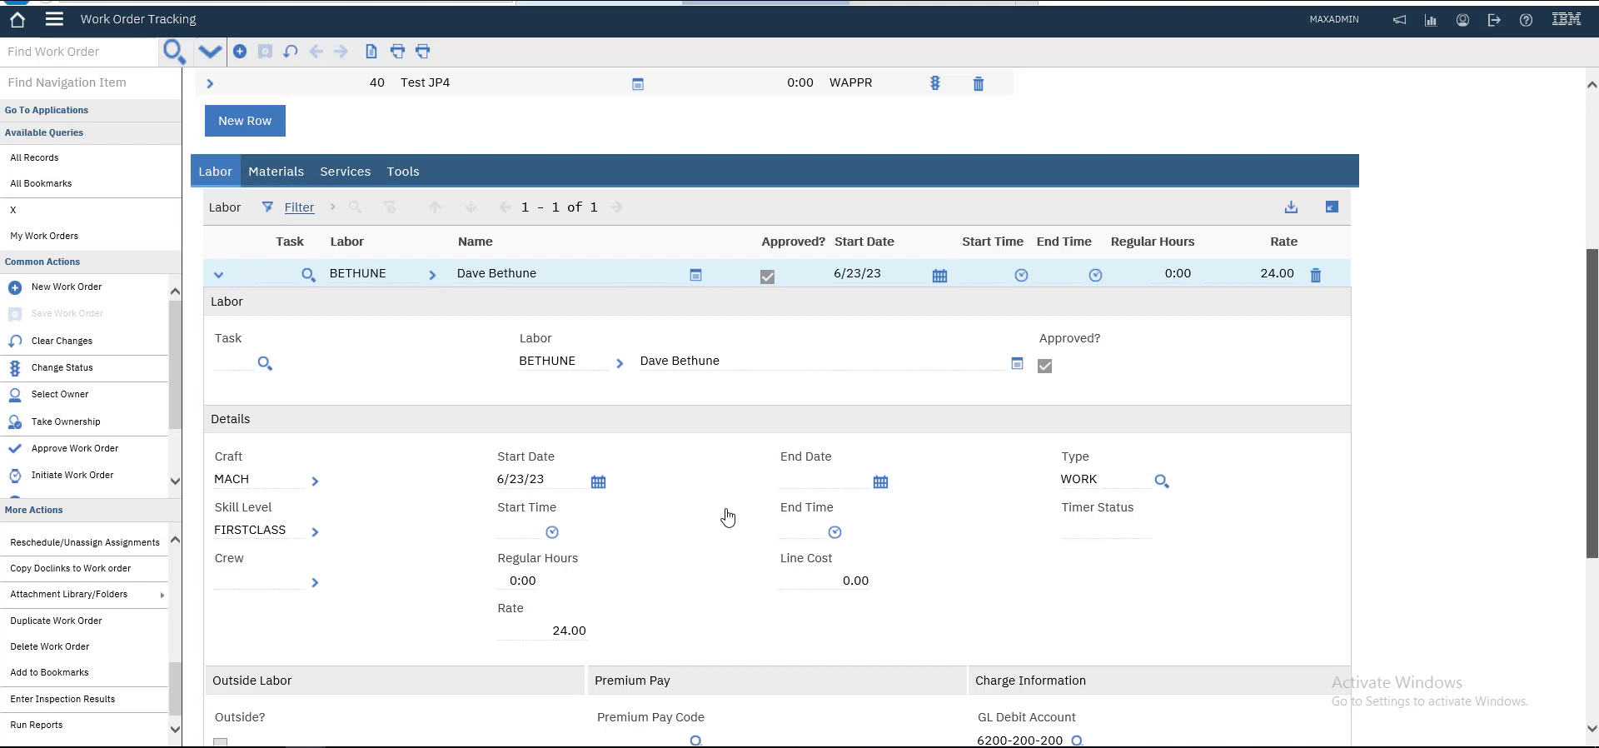
scroll(728, 516, "up", 4)
Start a new work log entry for work order 1202, dismissing the browser's security dialogs without adding a trusted site
key("Tab")
key("Tab")
key("Return")
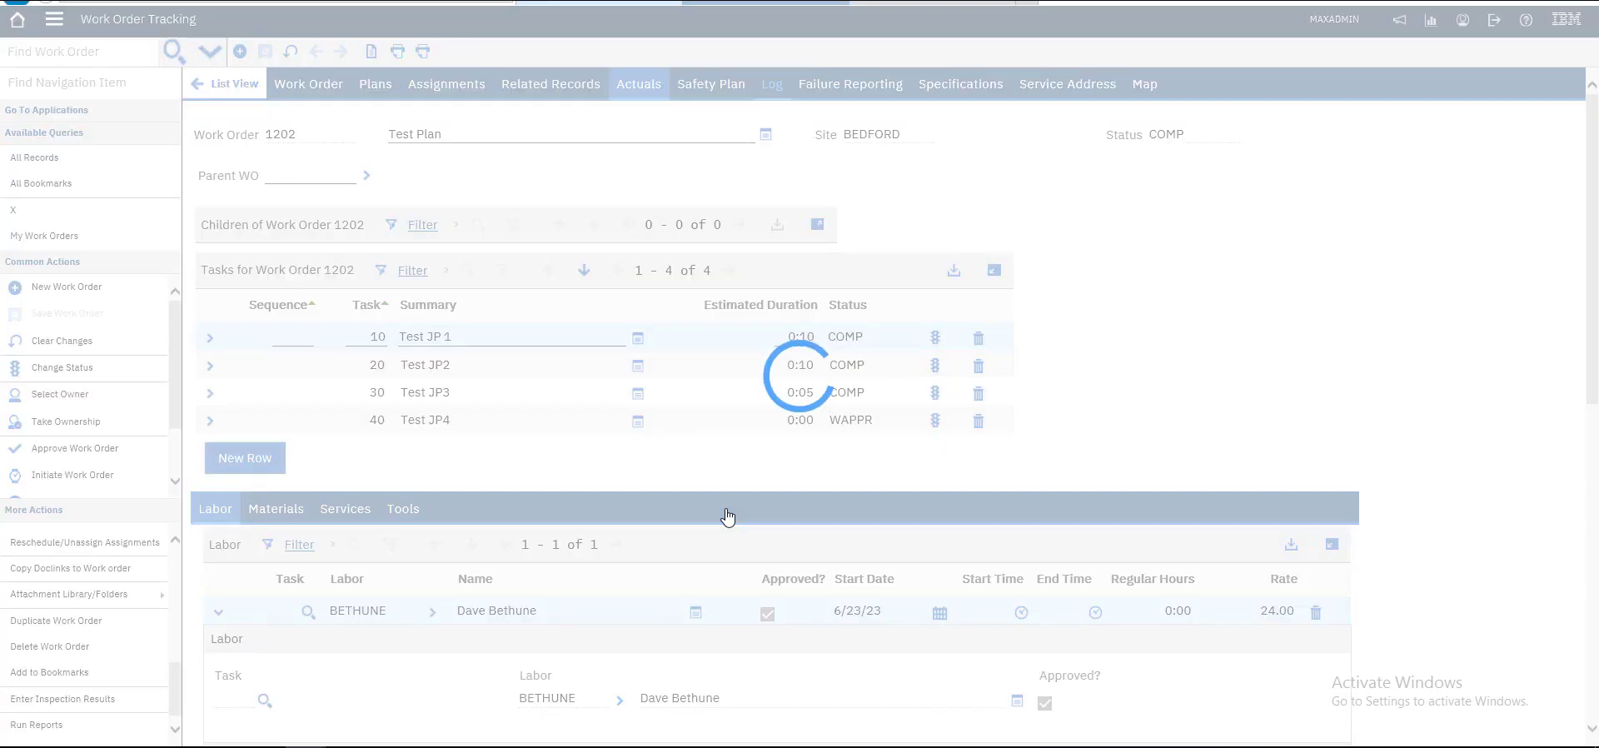
key("Tab")
key("Return")
key("Return")
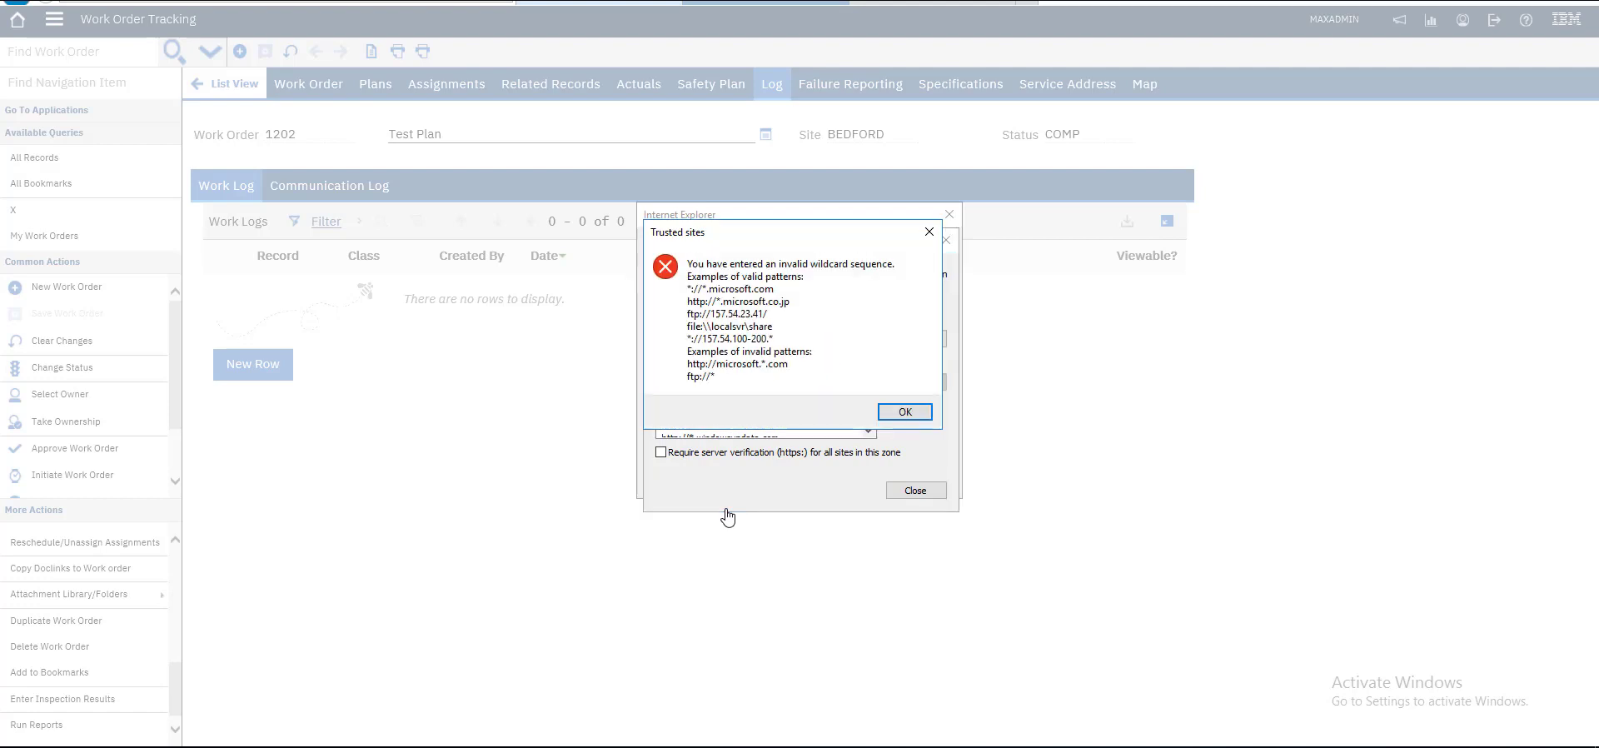
key("Return")
key("Escape")
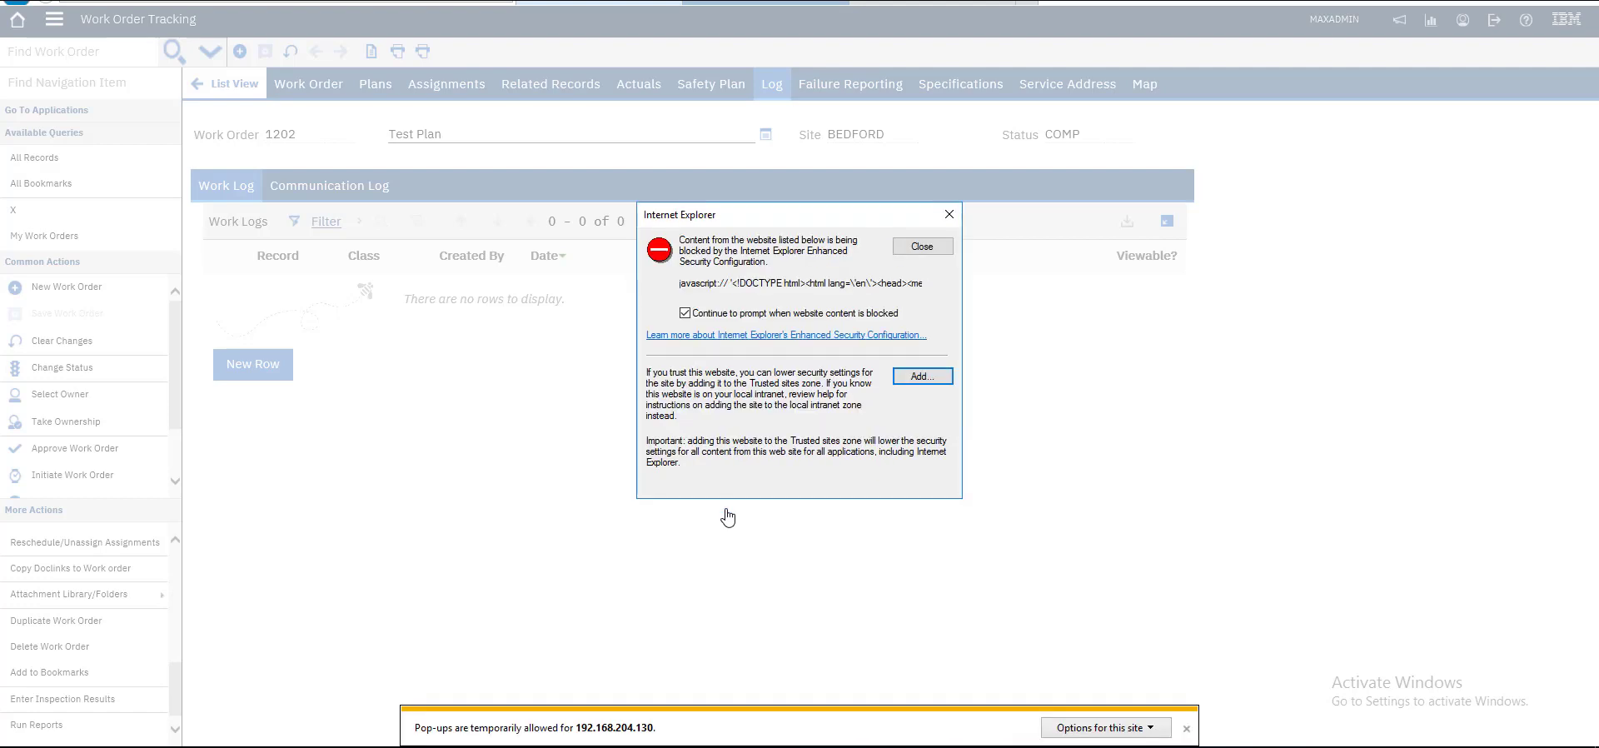
key("Escape")
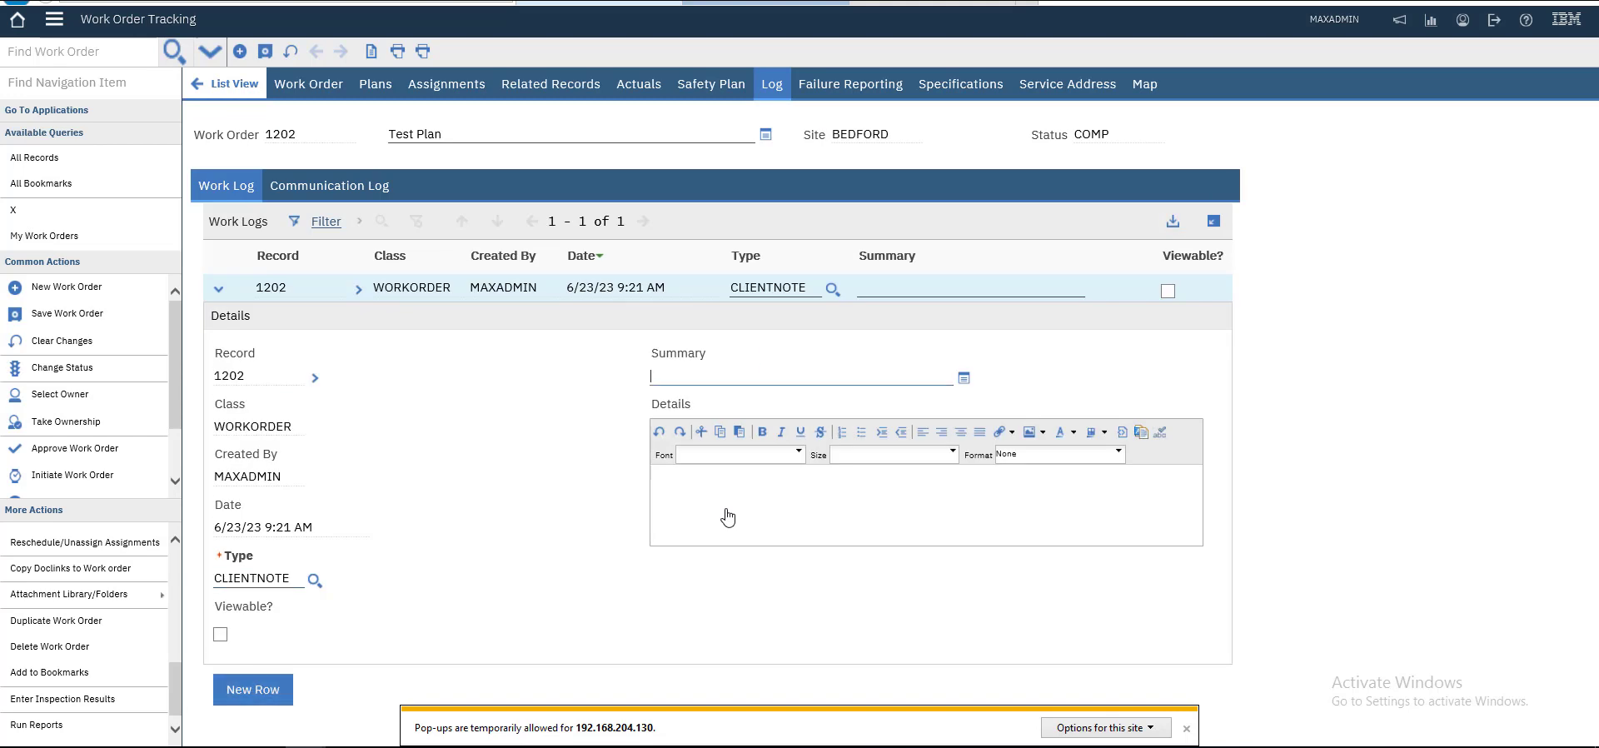
Set the work log entry's summary to "Work is done" and save the work order
type("Work isd")
key("BackSpace")
type("done")
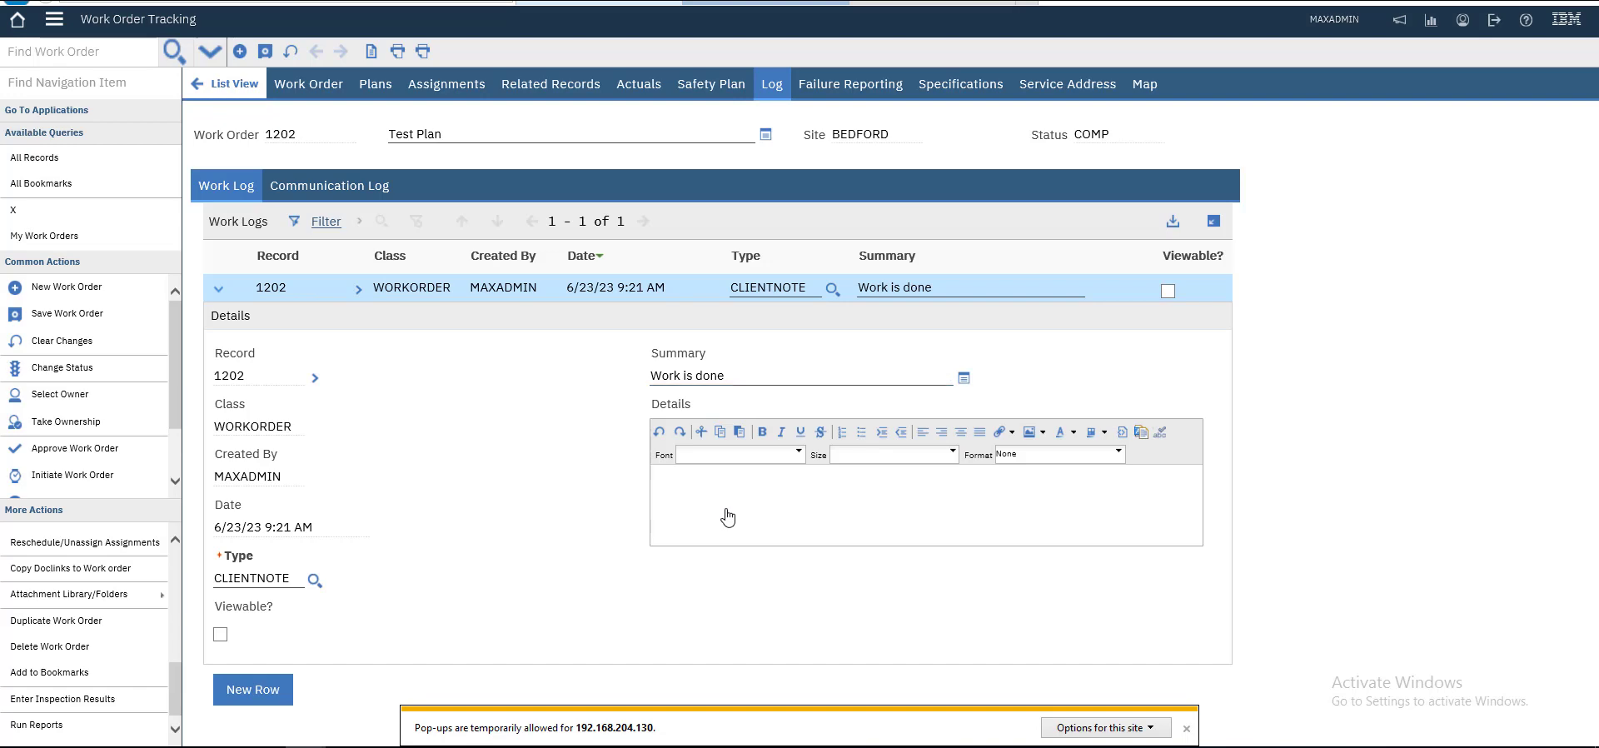
key("alt+s")
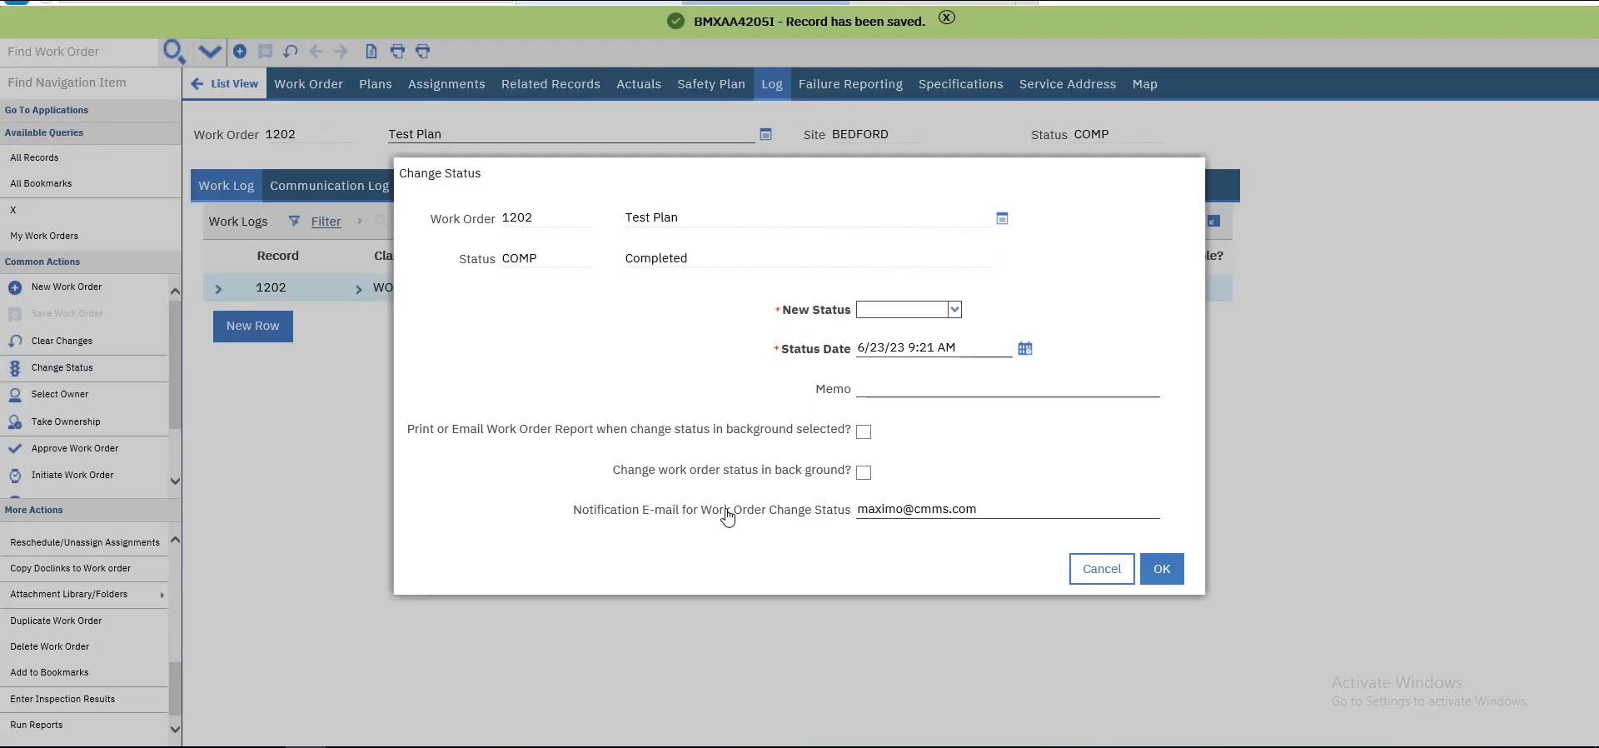
Change the status of work order 1202 to Closed
key("Down")
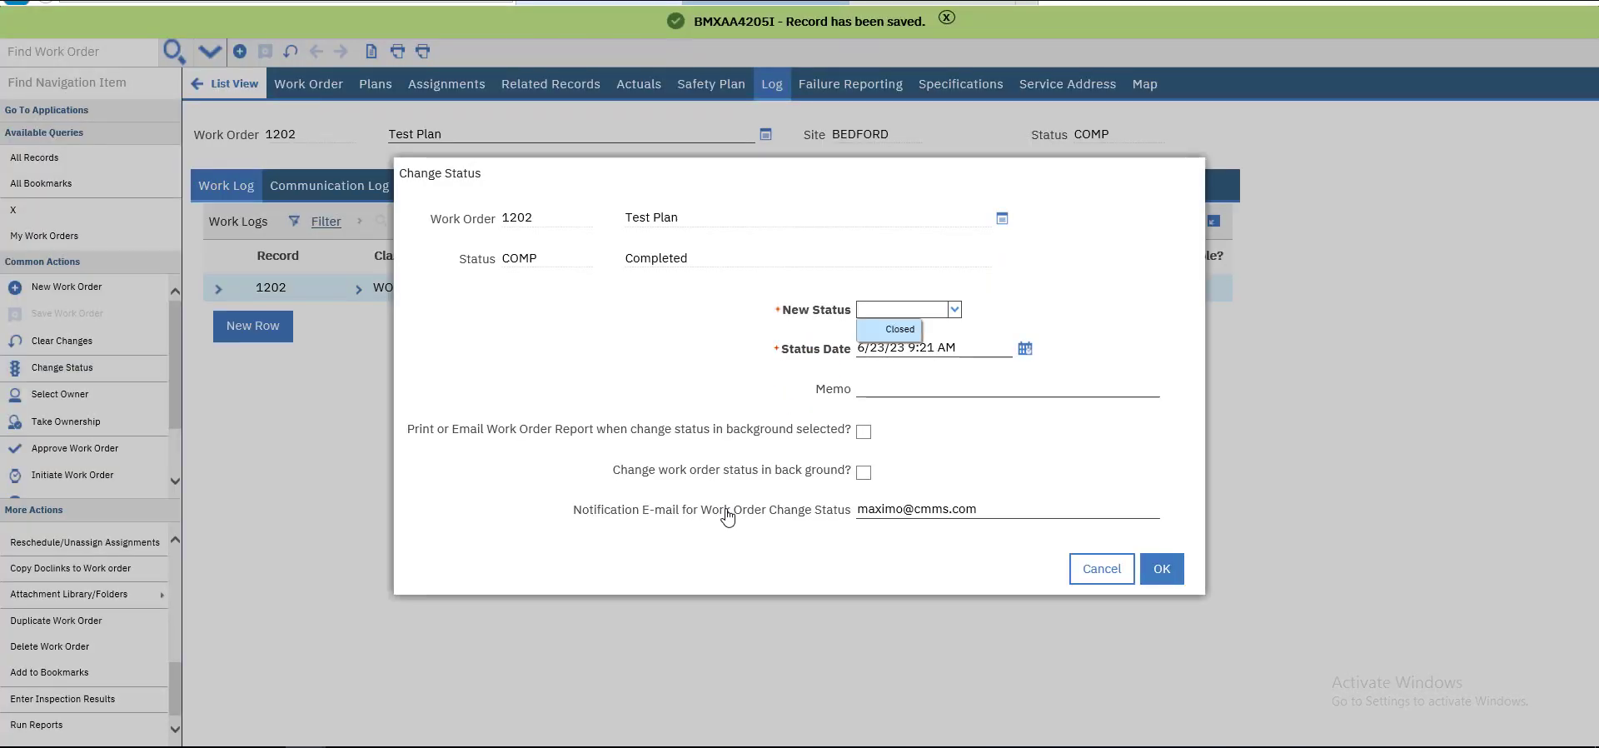
key("Return")
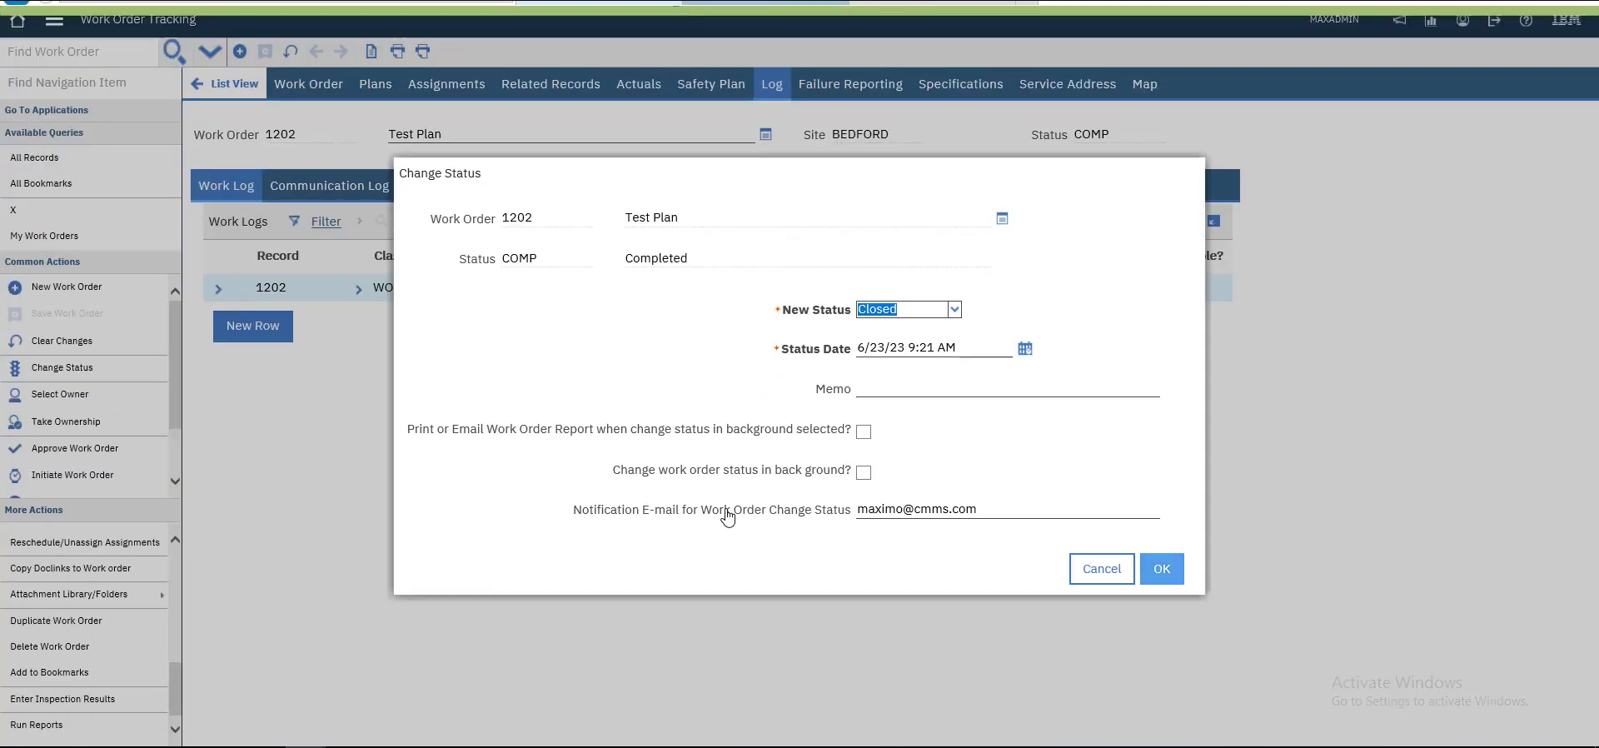
key("Return")
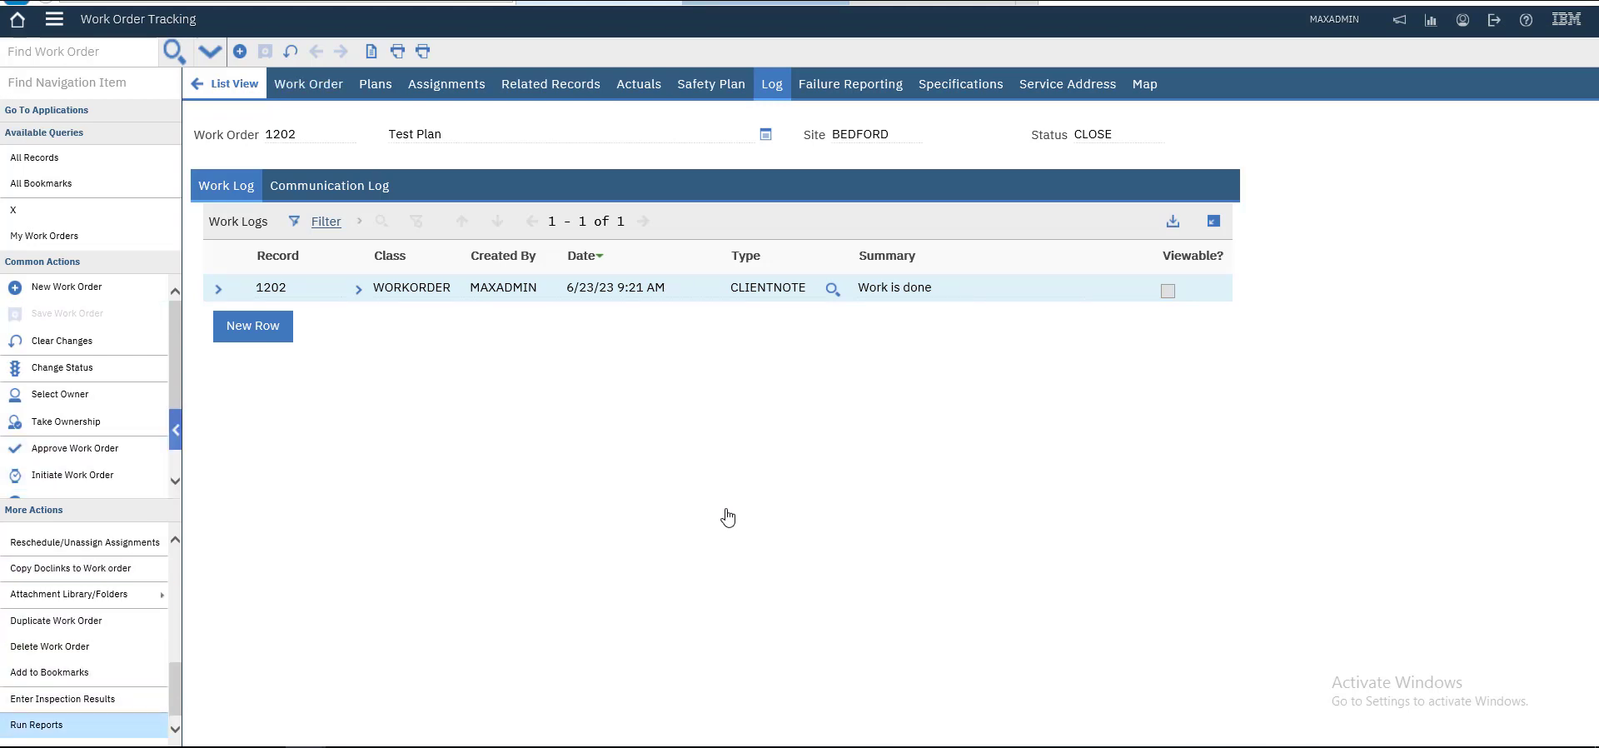
Run the Work Order Details report for the closed work order with the Immediate schedule
key("Return")
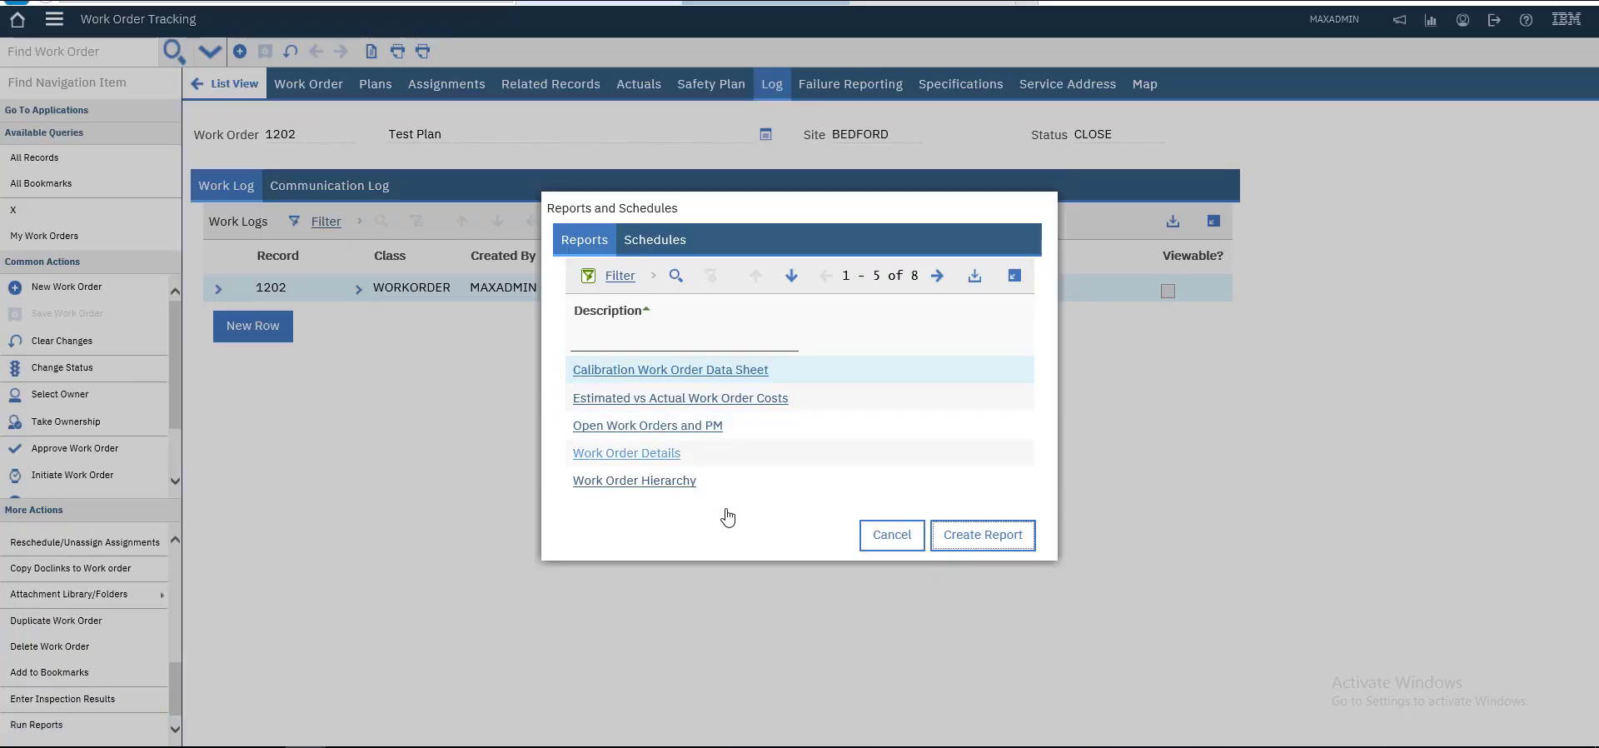
key("Return")
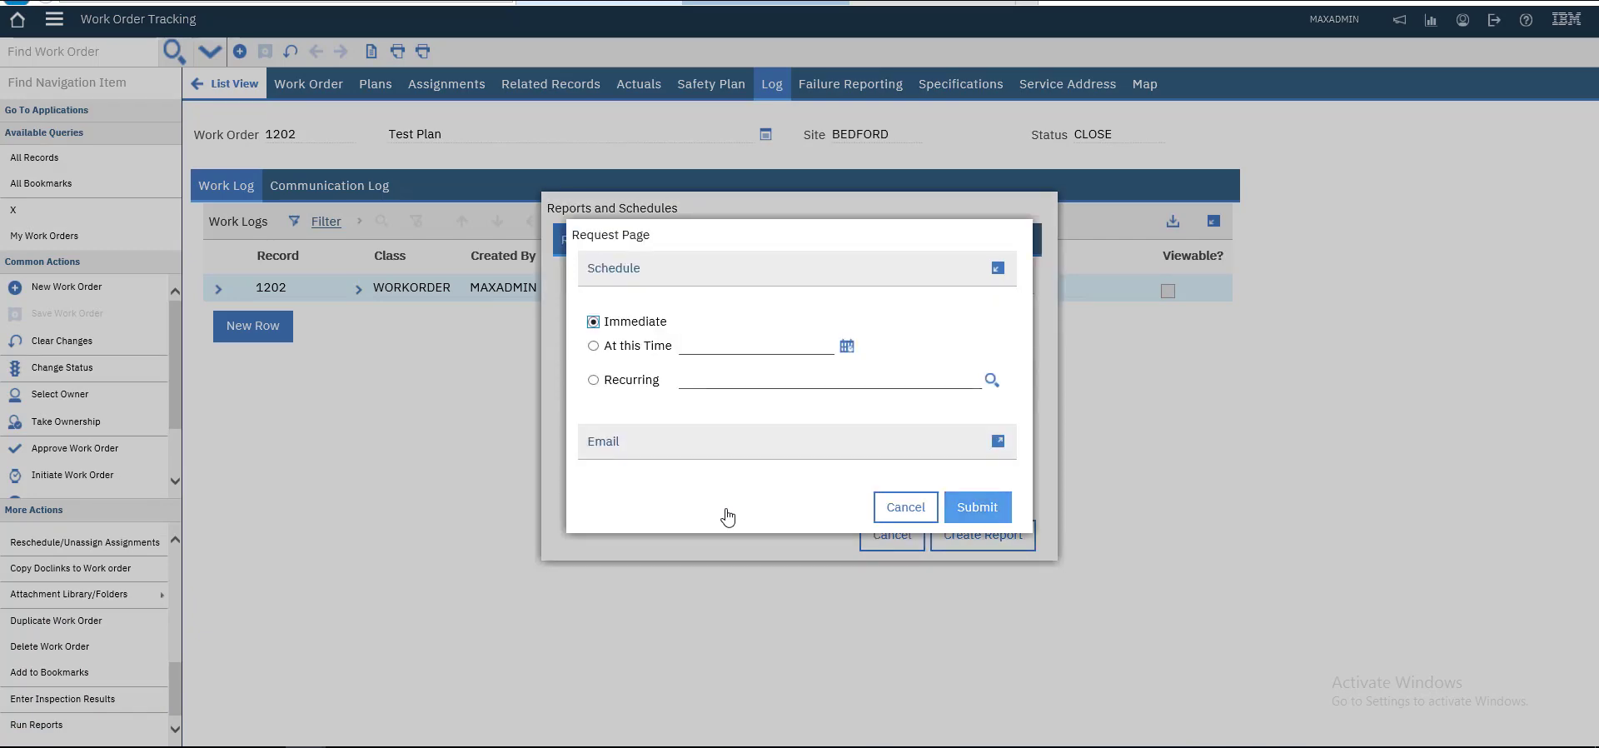
key("Return")
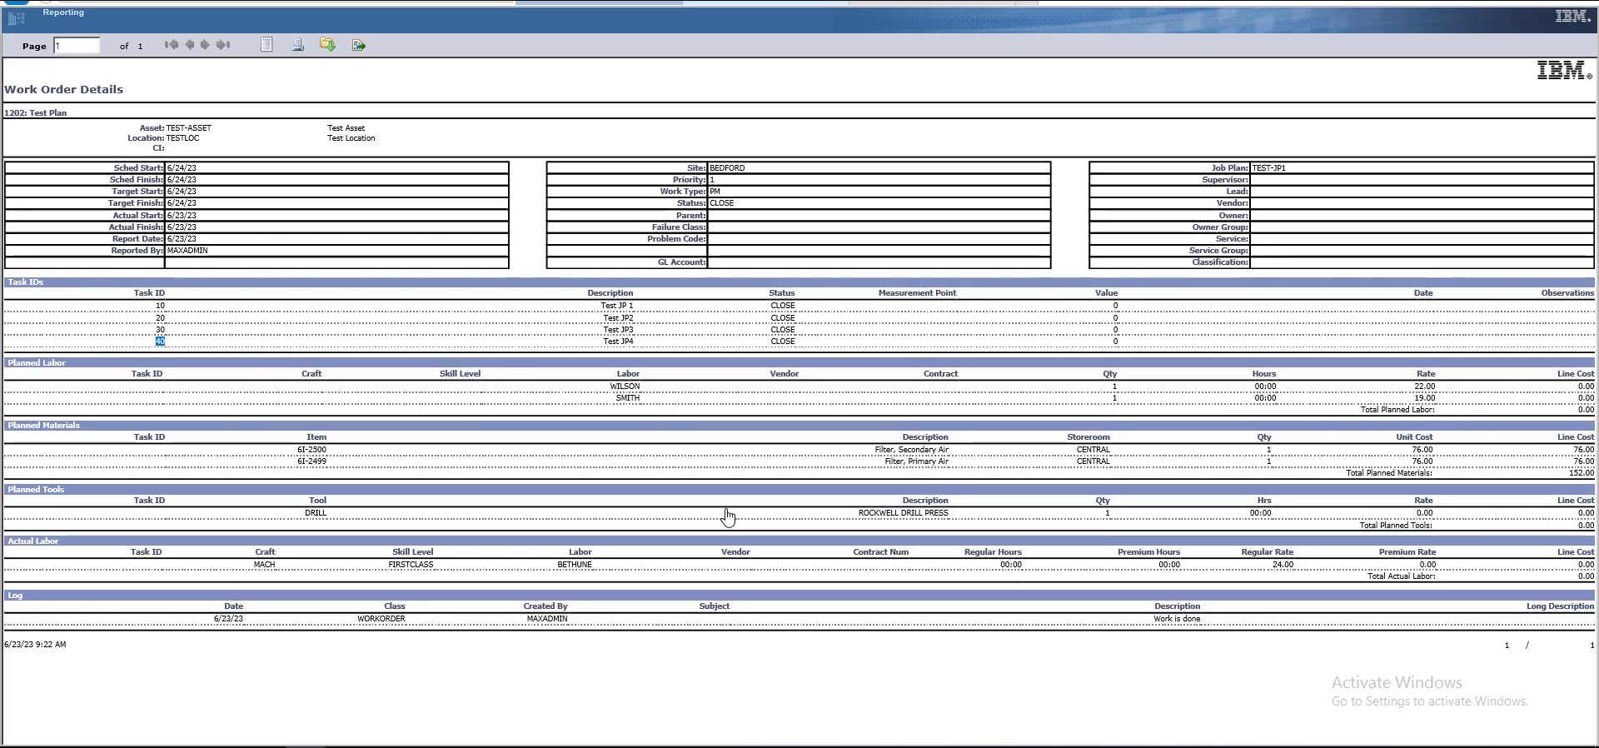
Examine the tasks, actual labor and work log entry in the Work Order Details report
left_click(725, 510)
key("ctrl+a")
left_click(727, 516)
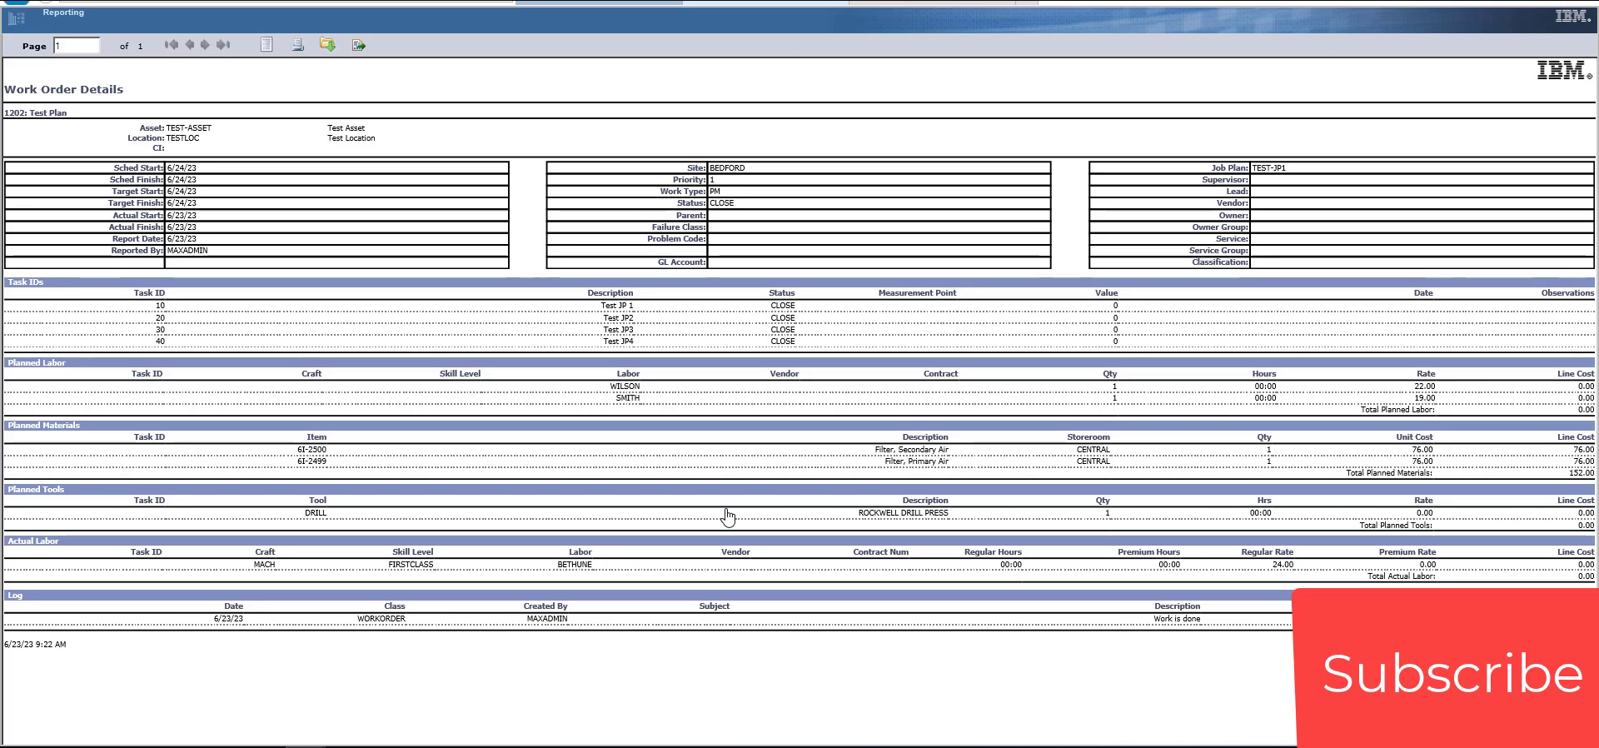
double_click(574, 564)
double_click(1163, 618)
left_click(726, 509)
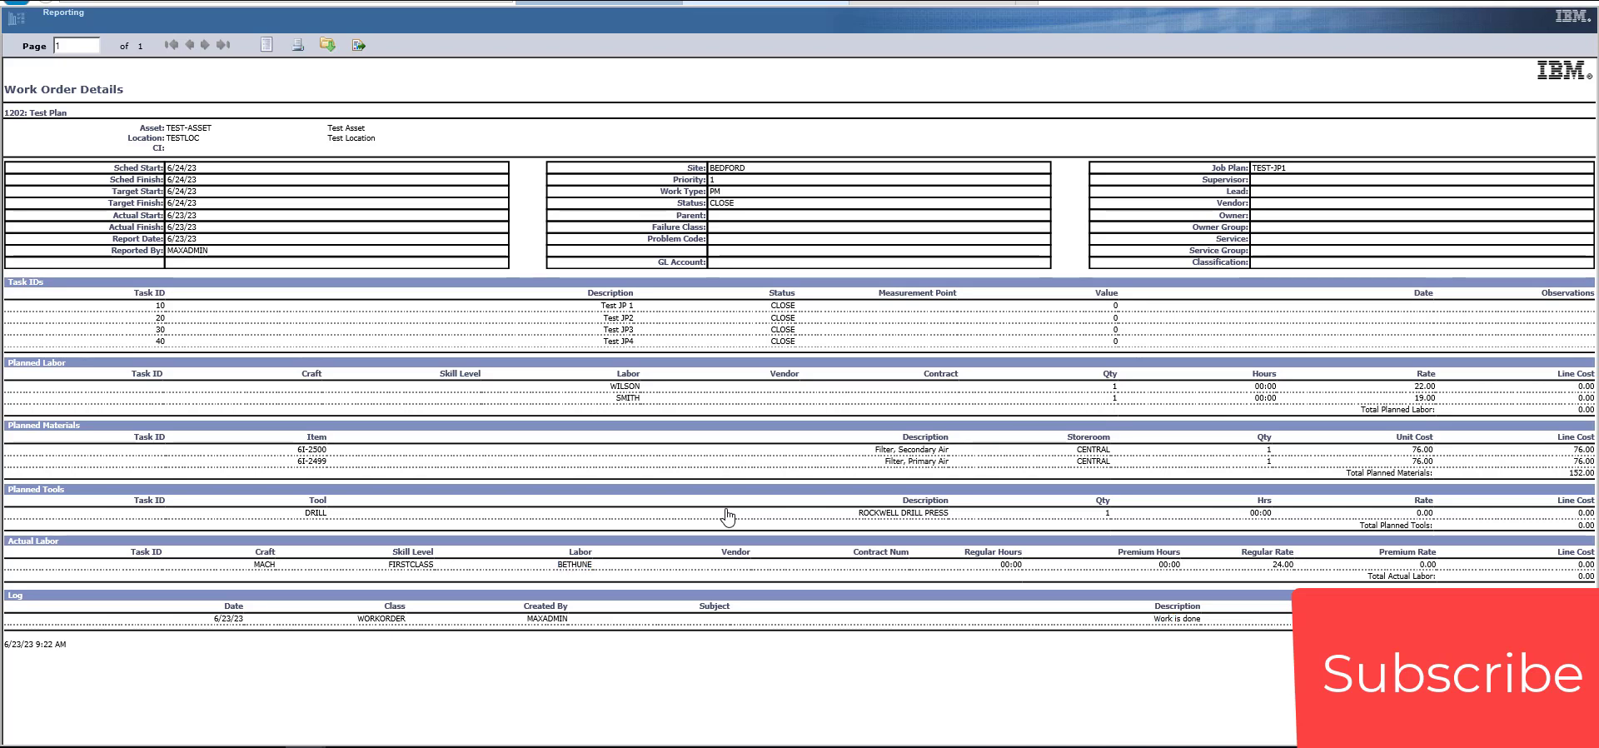